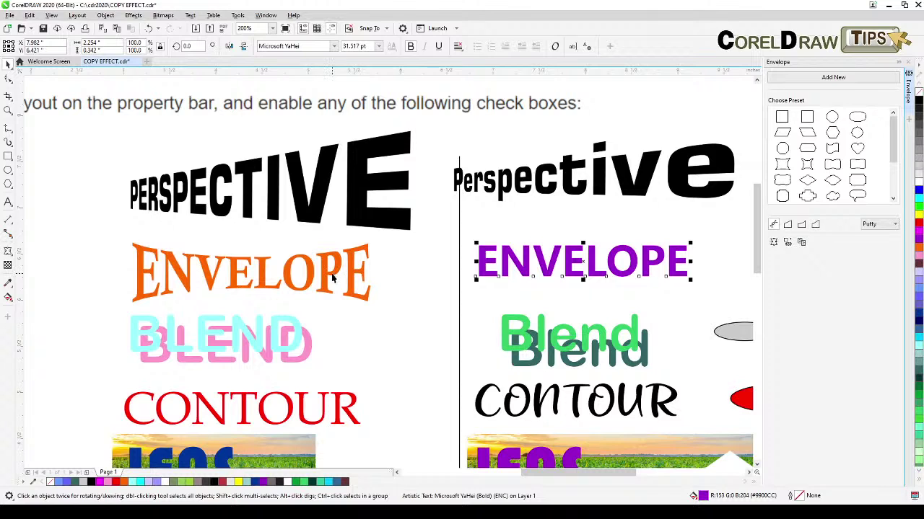
- Copy the envelope effect from the orange ENVELOPE text onto the purple ENVELOPE text
left_click(105, 16)
mouse_move(132, 113)
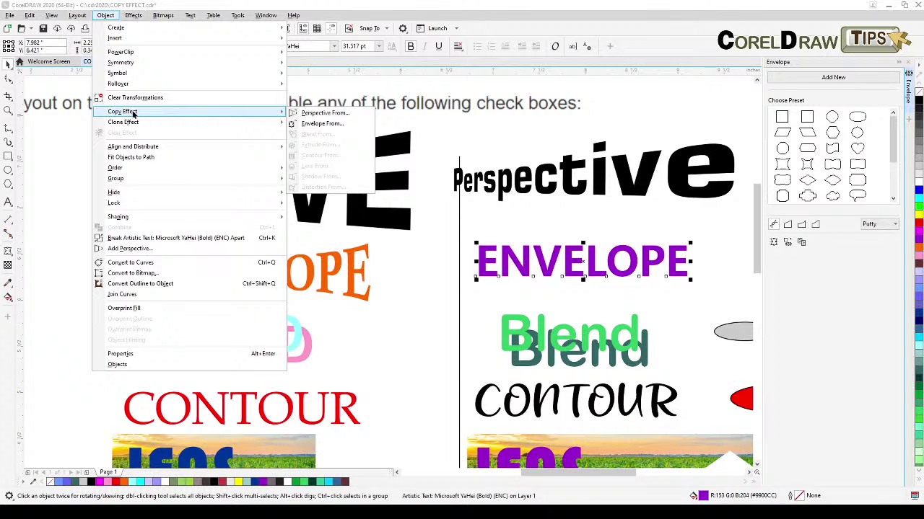
left_click(323, 124)
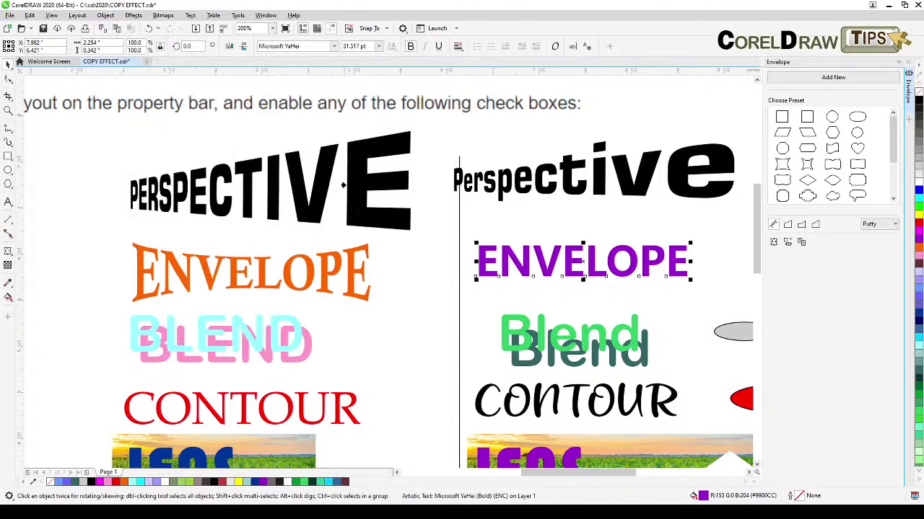
left_click(347, 252)
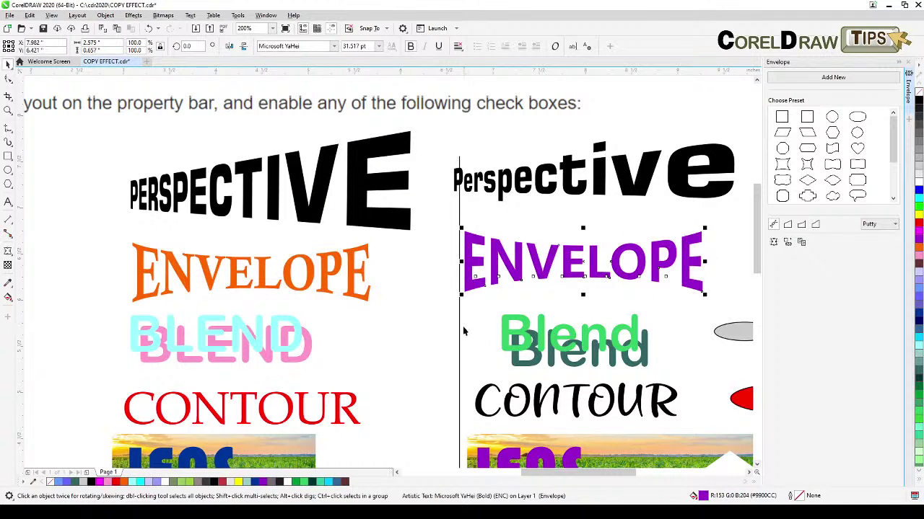
scroll(463, 326, "down", 1)
left_click_drag(462, 327, 392, 318)
left_click(586, 304)
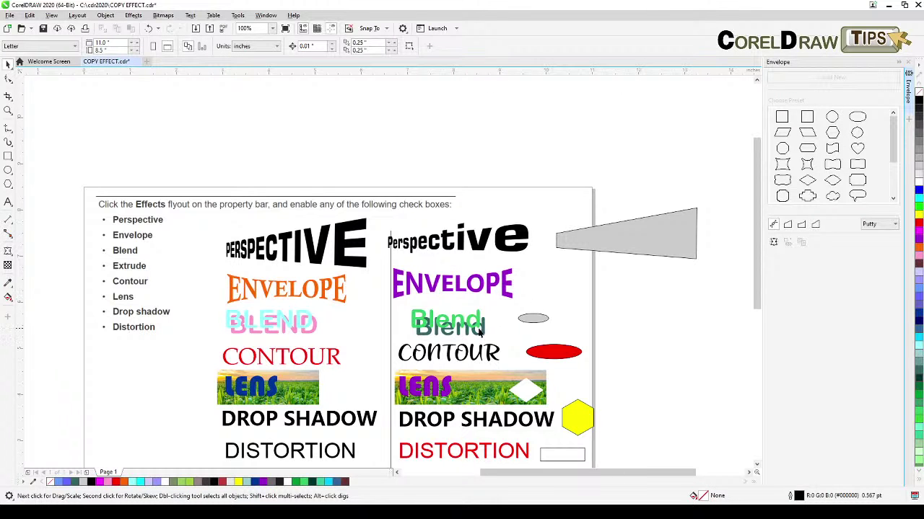
- Draw a rectangle about 1.18 by 0.73 inches beside the purple ENVELOPE text, above the small grey ellipse
left_click_drag(503, 302, 538, 248)
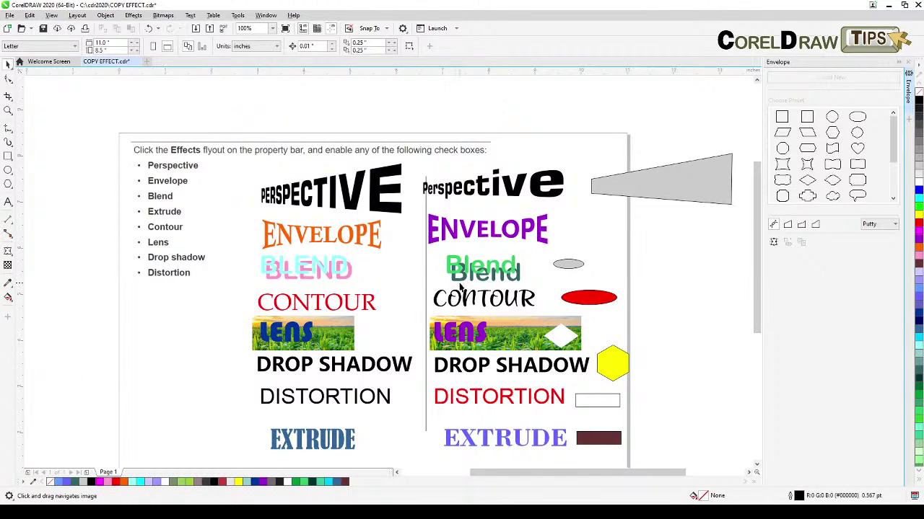
left_click_drag(460, 285, 454, 271)
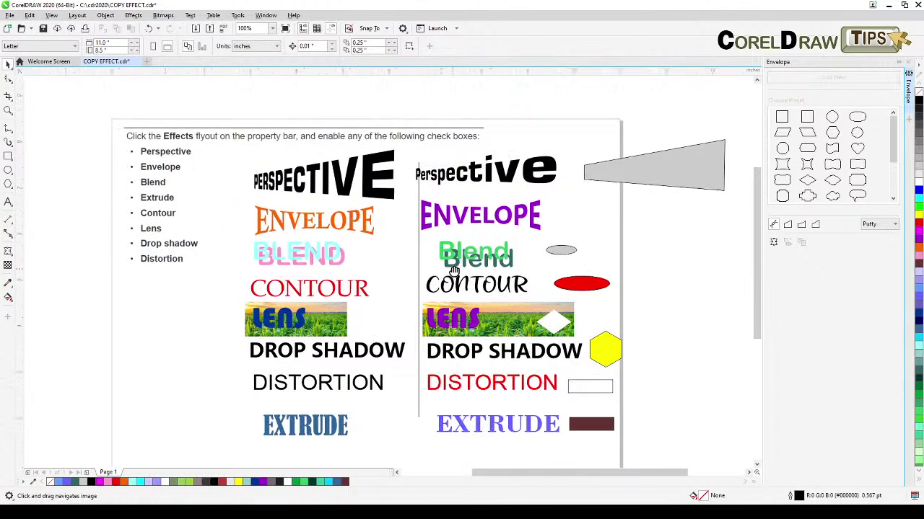
left_click(8, 157)
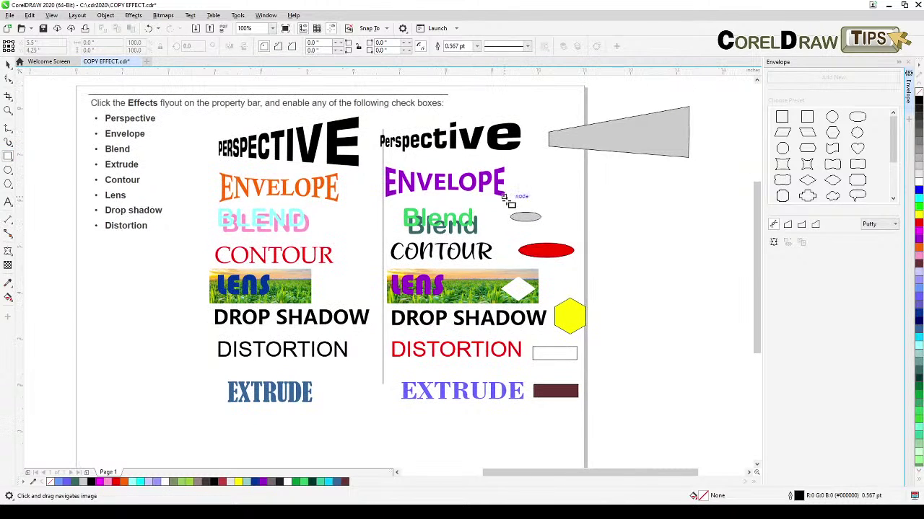
left_click_drag(450, 192, 463, 217)
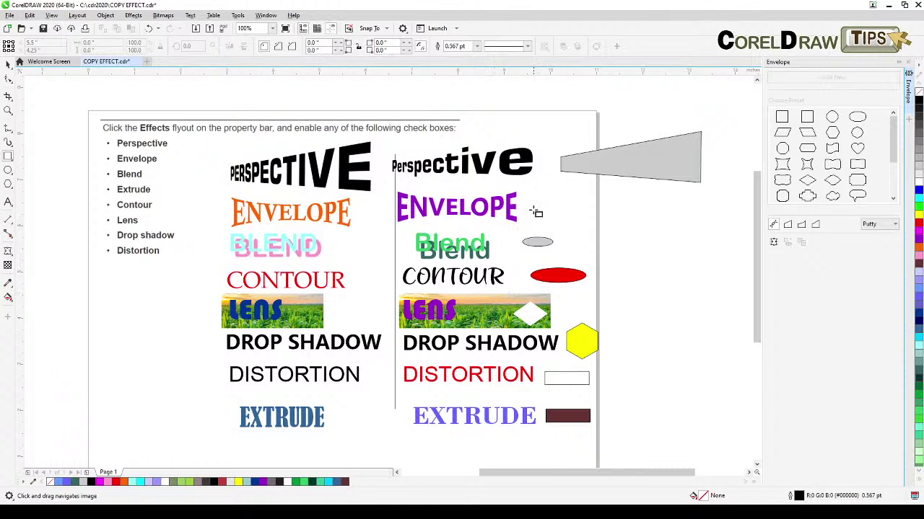
left_click_drag(541, 217, 530, 225)
scroll(530, 219, "up", 2)
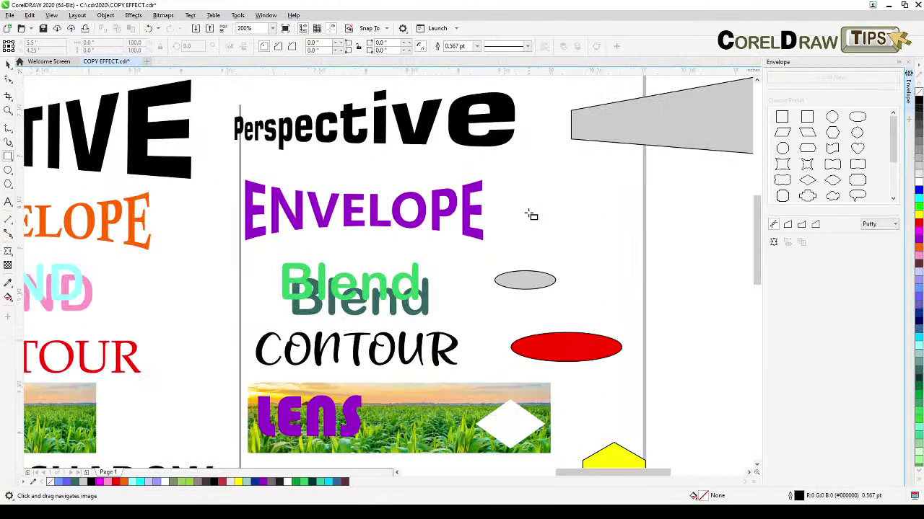
left_click_drag(519, 180, 629, 250)
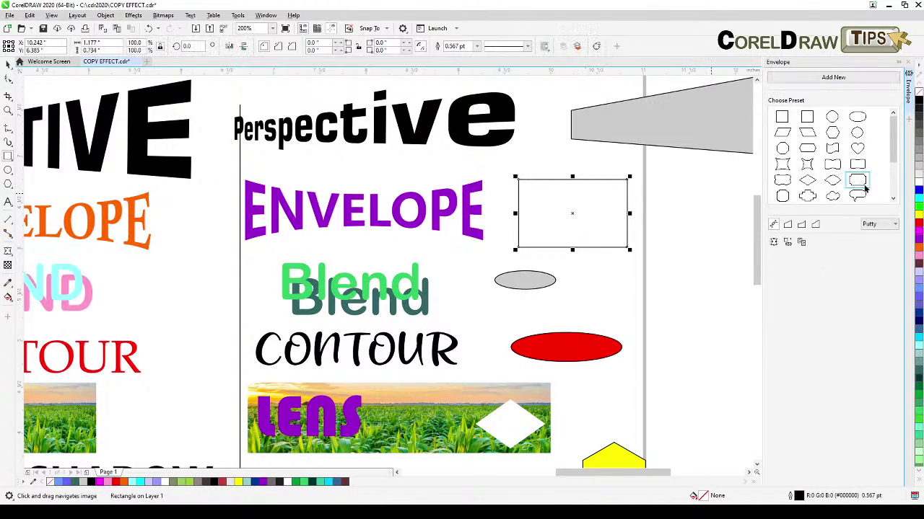
- Fill the new rectangle with pale lavender (R204 G204 B255)
left_click(918, 168)
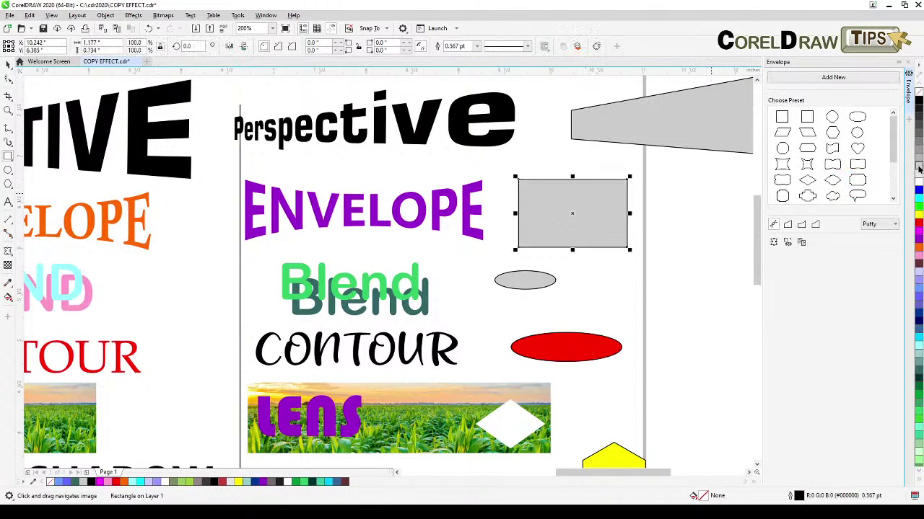
left_click(919, 273)
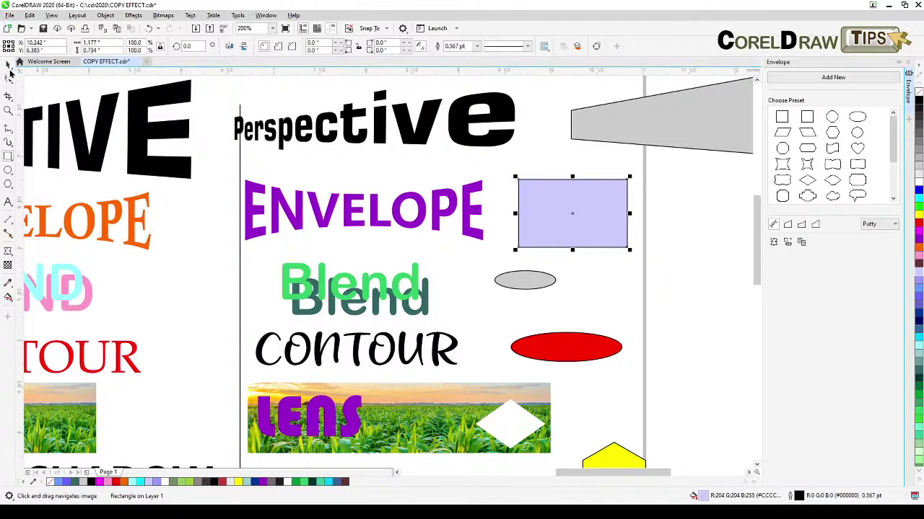
left_click(9, 67)
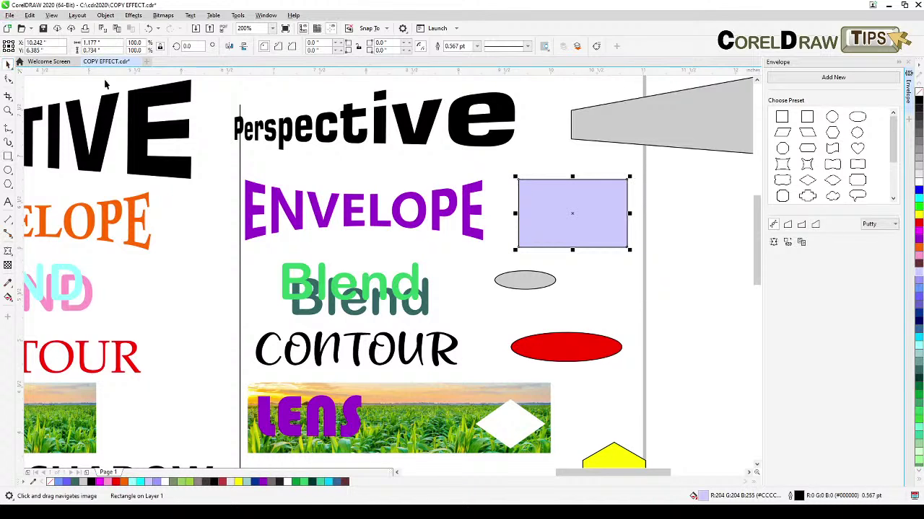
- Try to create an envelope for the lavender rectangle from the shape of the orange ENVELOPE text
left_click(787, 244)
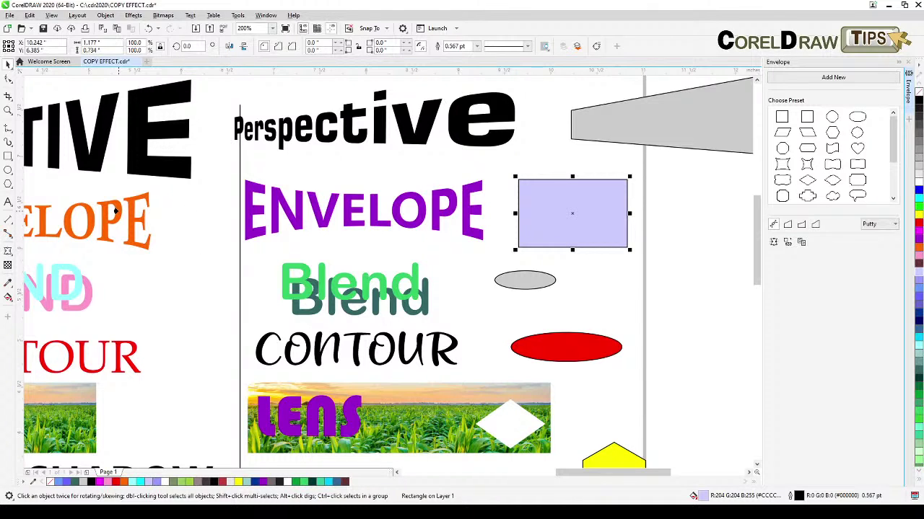
left_click(119, 214)
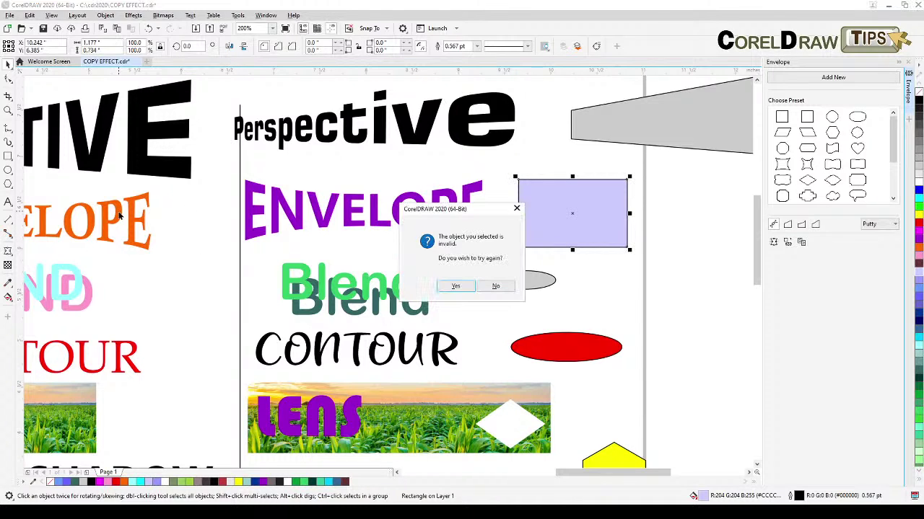
left_click(455, 286)
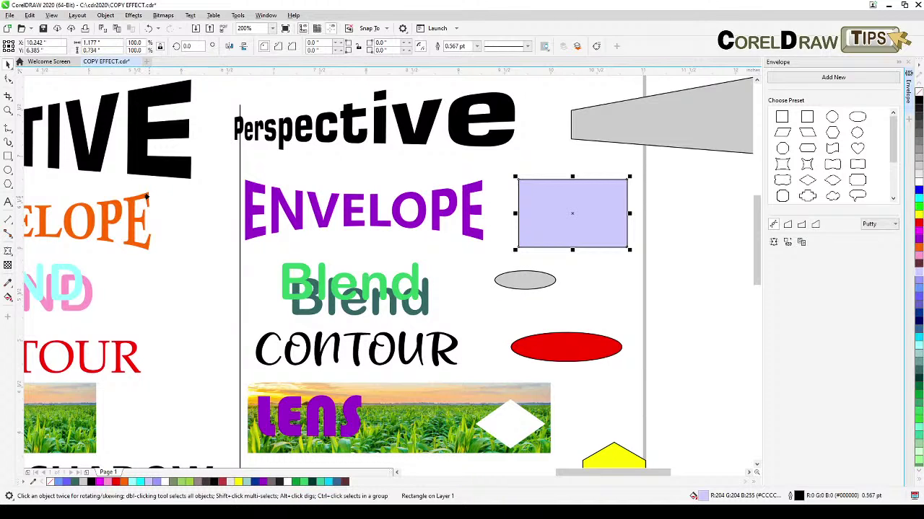
left_click(147, 199)
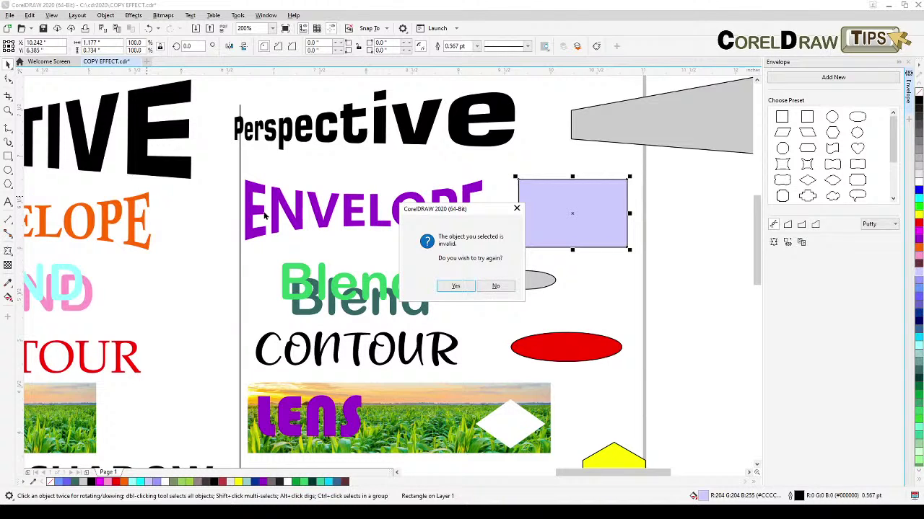
left_click(455, 286)
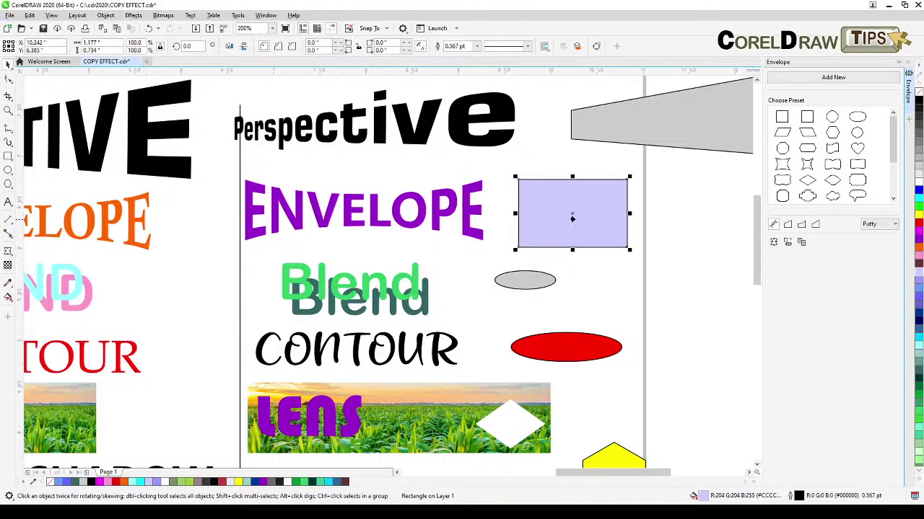
- Copy the envelope effect from the orange ENVELOPE text onto the lavender rectangle
left_click(107, 15)
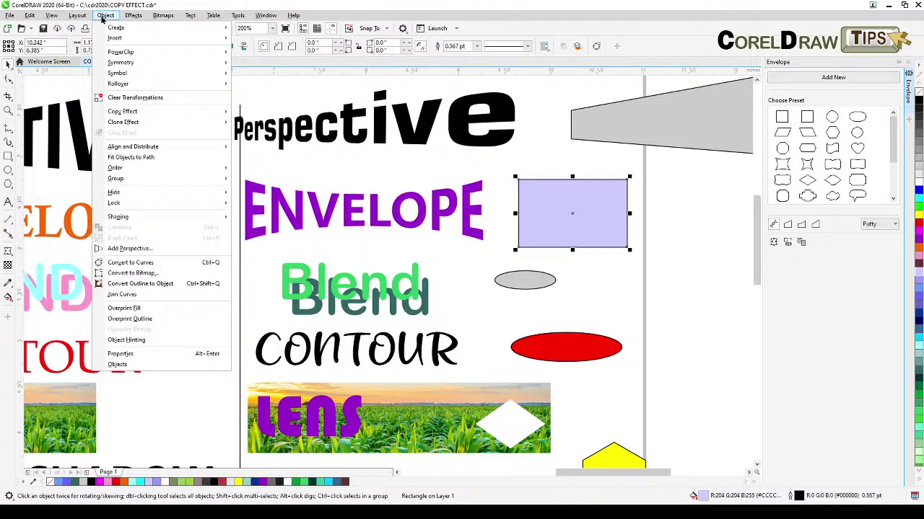
mouse_move(225, 112)
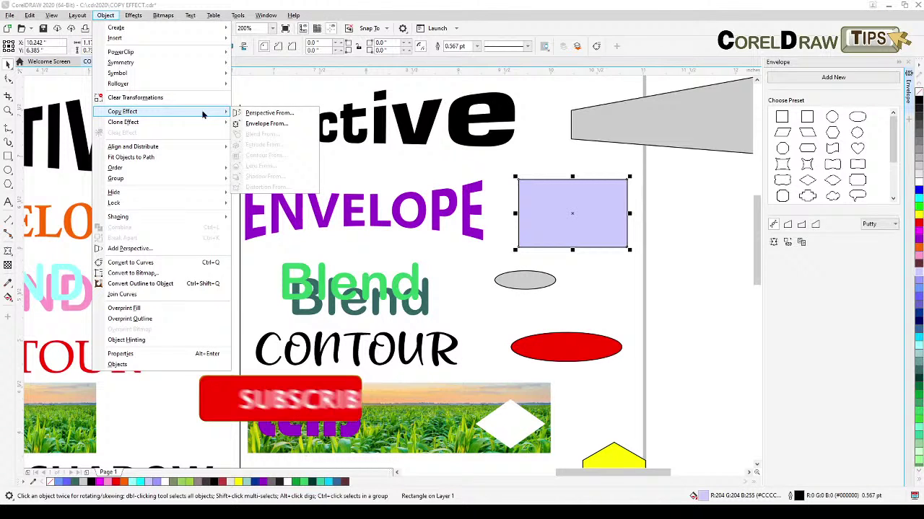
left_click(264, 124)
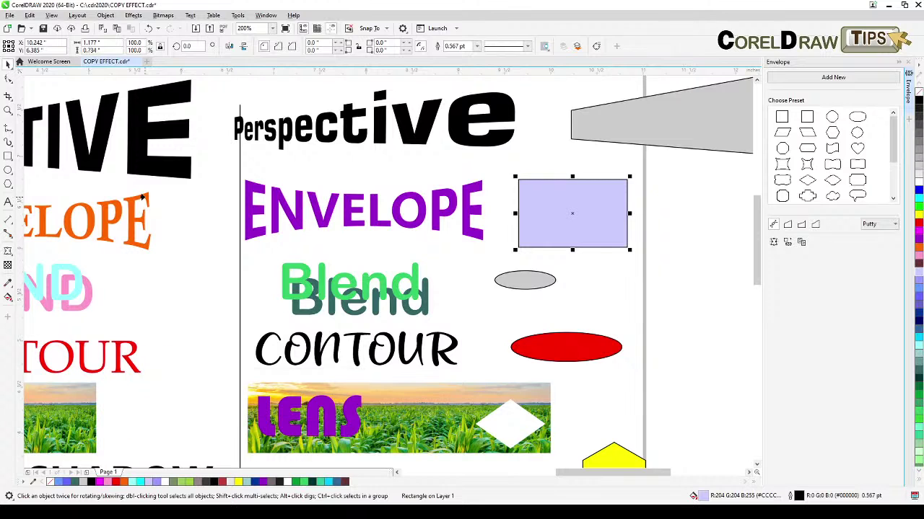
left_click(144, 201)
left_click(668, 278)
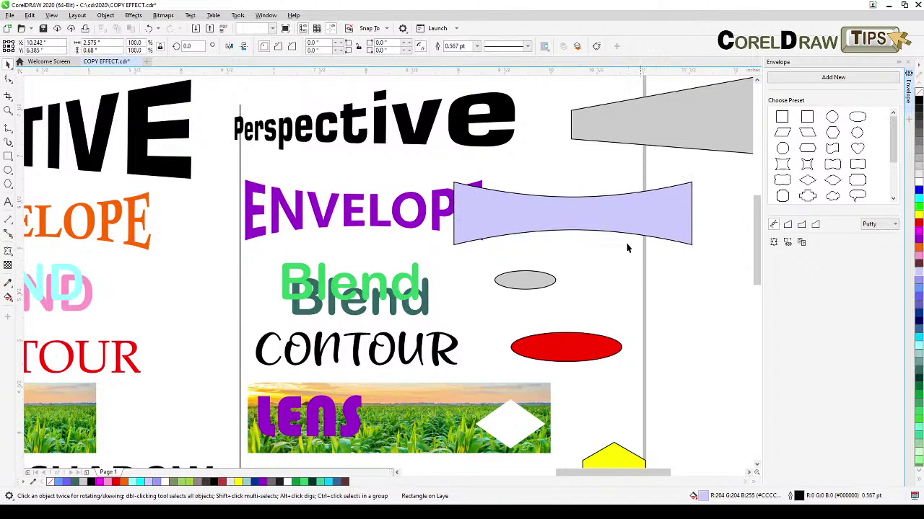
- Move the enveloped lavender shape horizontally to about X 10.91 inches, clear of the purple ENVELOPE text
left_click_drag(621, 222, 683, 222)
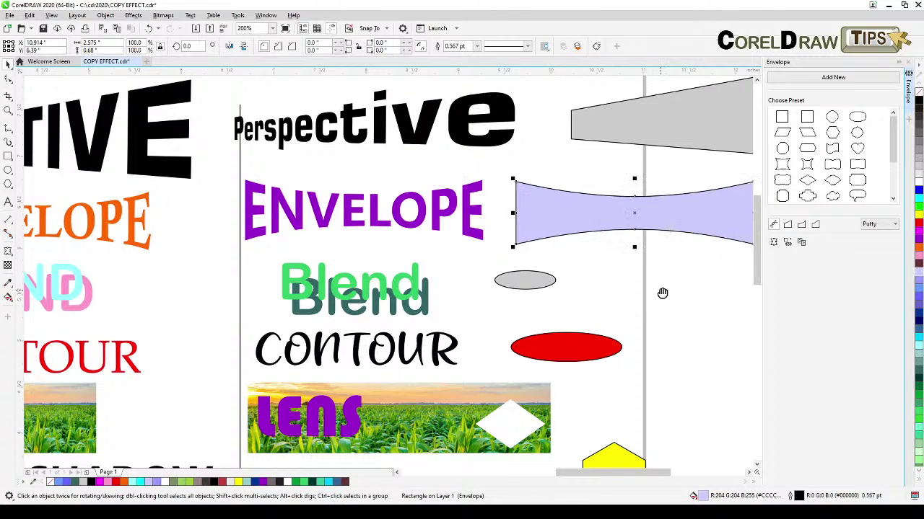
left_click_drag(662, 293, 681, 261)
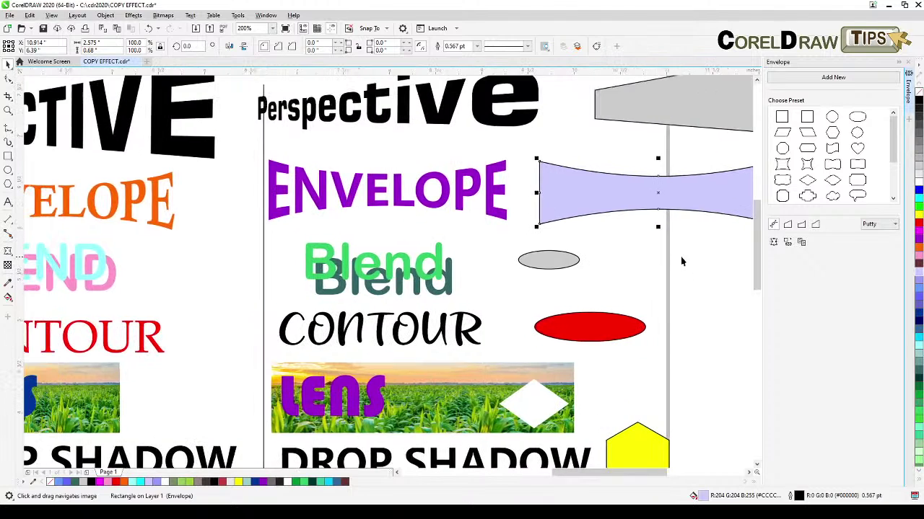
scroll(650, 220, "down", 1)
left_click(686, 257)
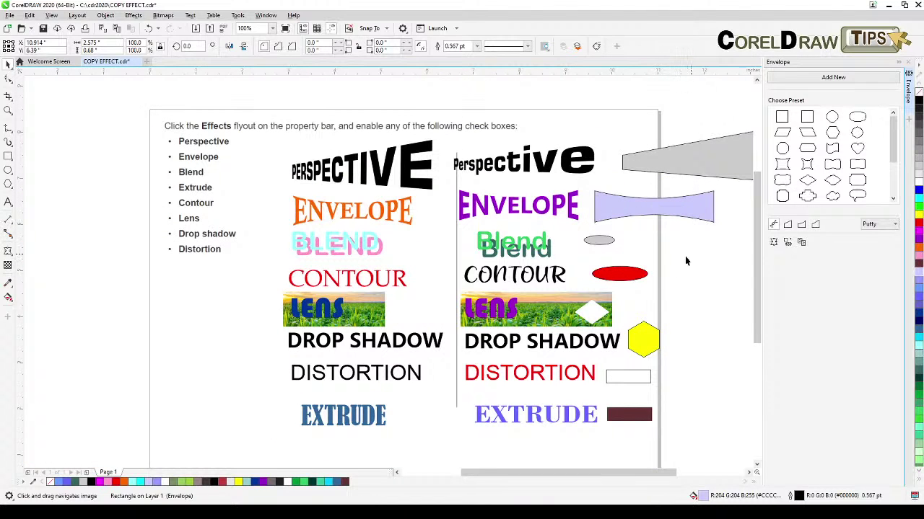
- Close the Envelope docker and blend the cyan and pink BLEND texts together with 20 steps
scroll(312, 277, "up", 2)
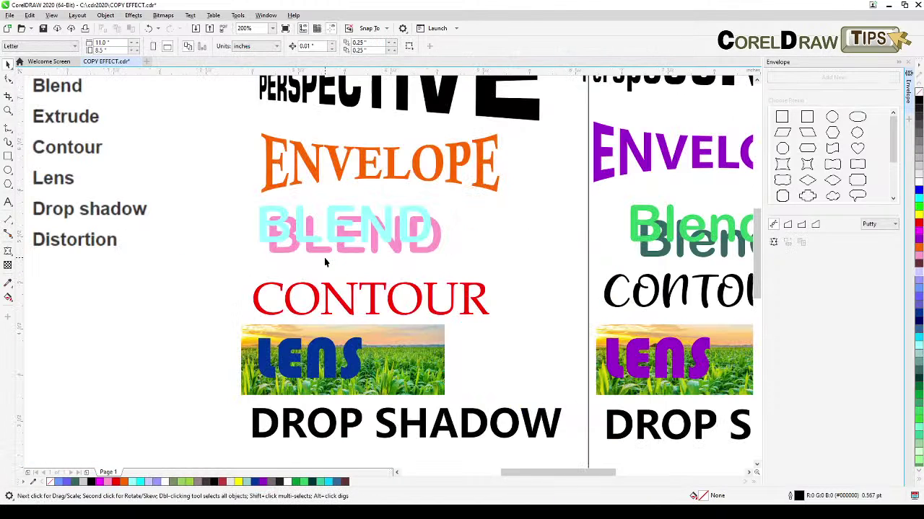
left_click(279, 238)
left_click(286, 256, "shift")
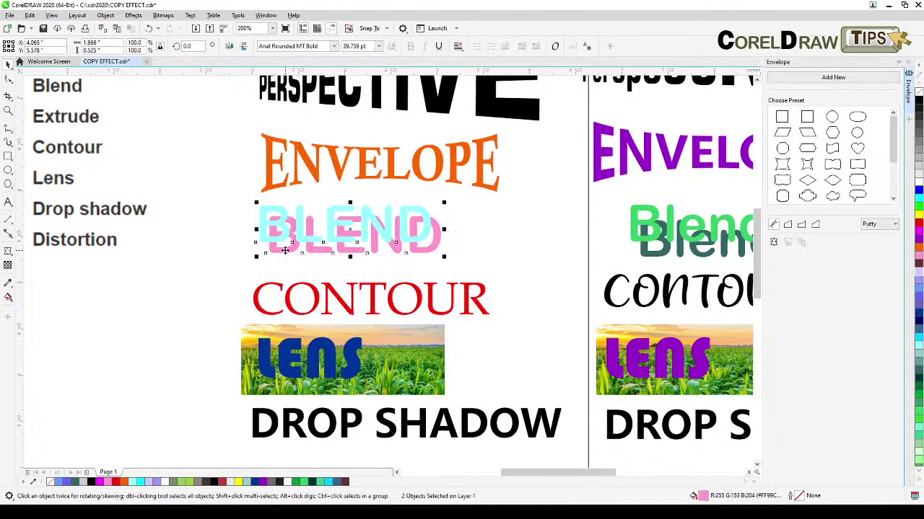
left_click(908, 62)
left_click(133, 15)
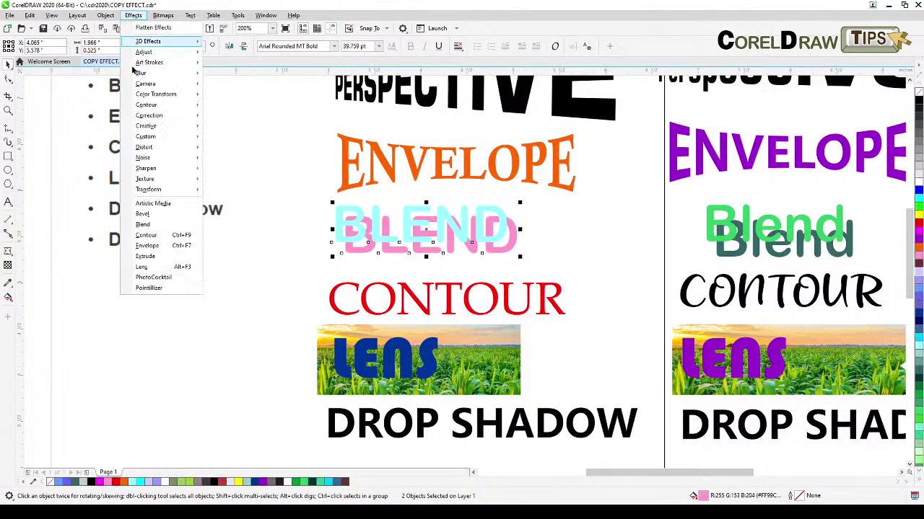
left_click(147, 225)
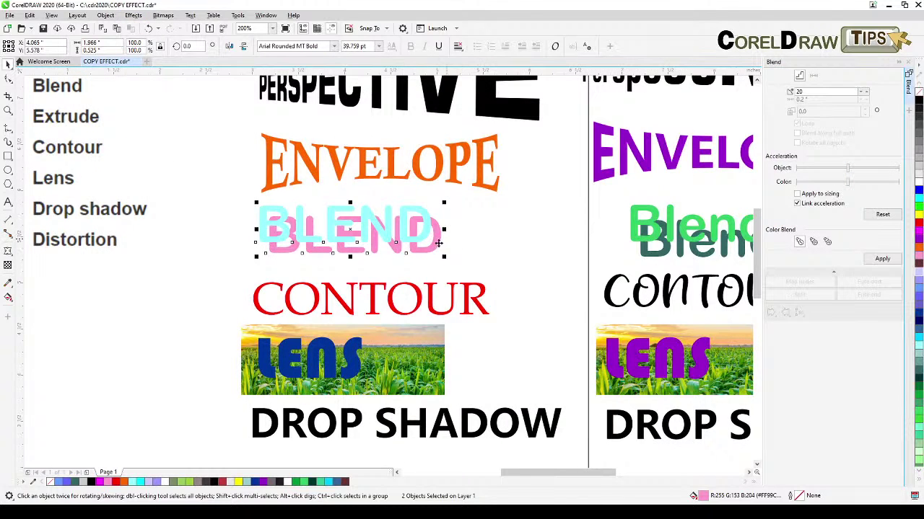
left_click(804, 91)
left_click(883, 258)
left_click(458, 261)
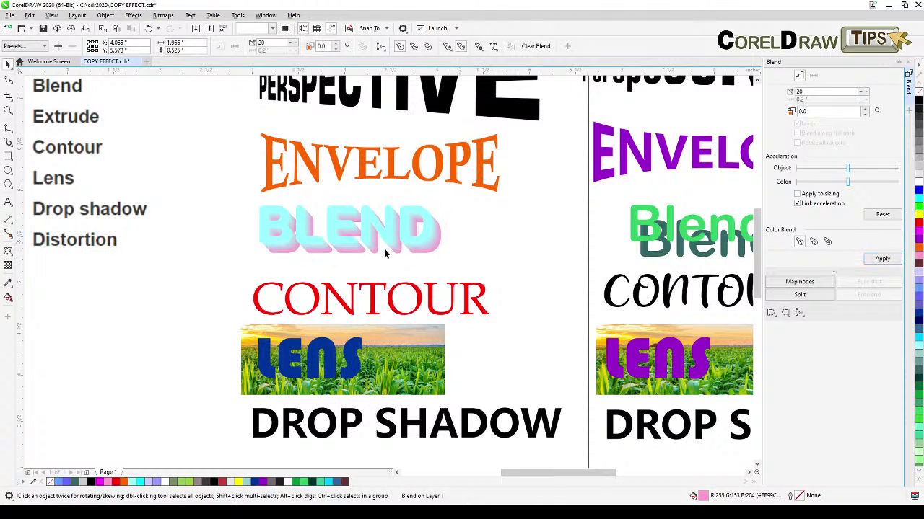
- Blend the green and dark teal Blend texts together with 3 steps
left_click_drag(571, 279, 433, 287)
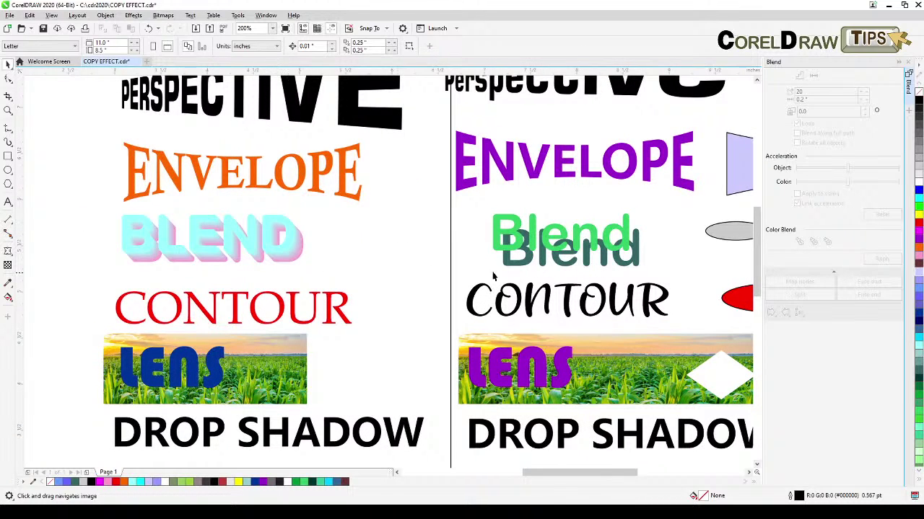
left_click(497, 247)
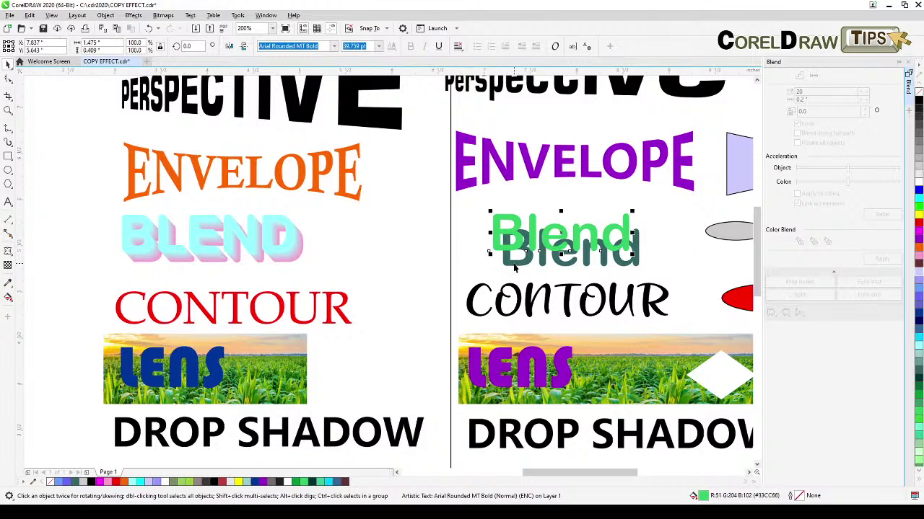
left_click(515, 266, "shift")
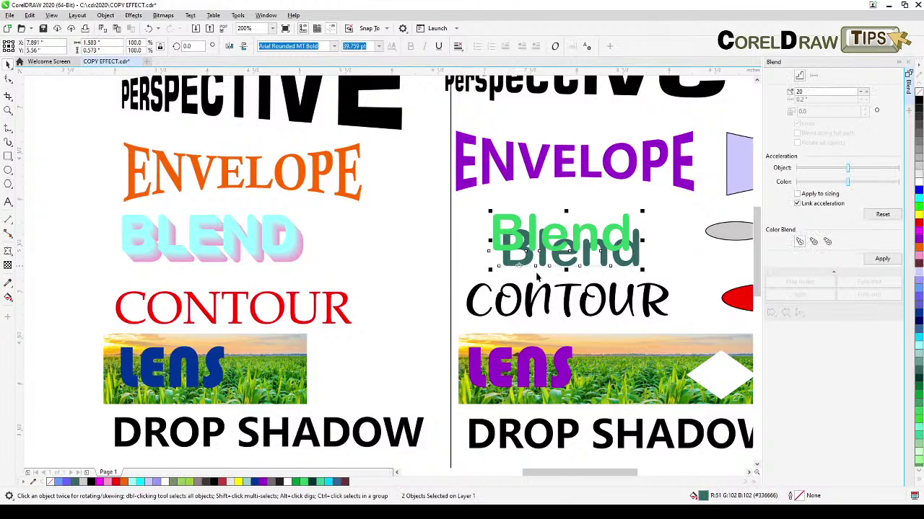
double_click(837, 95)
type("3")
left_click(873, 260)
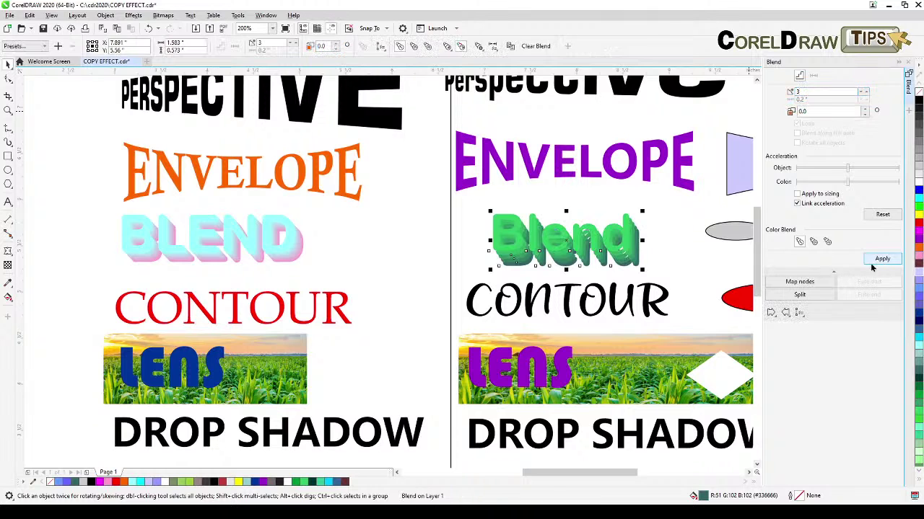
left_click(412, 274)
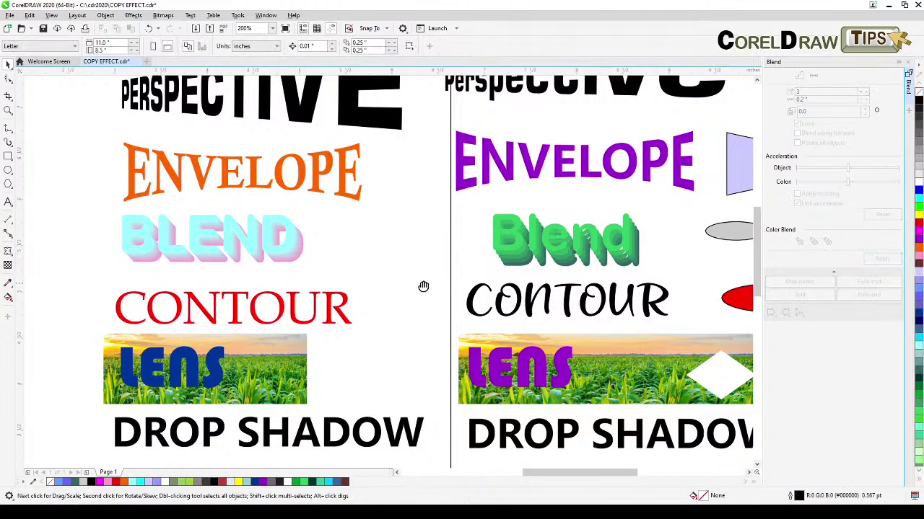
- Copy the blend effect from the cyan-and-pink BLEND text onto the green Blend text
left_click_drag(423, 285, 482, 288)
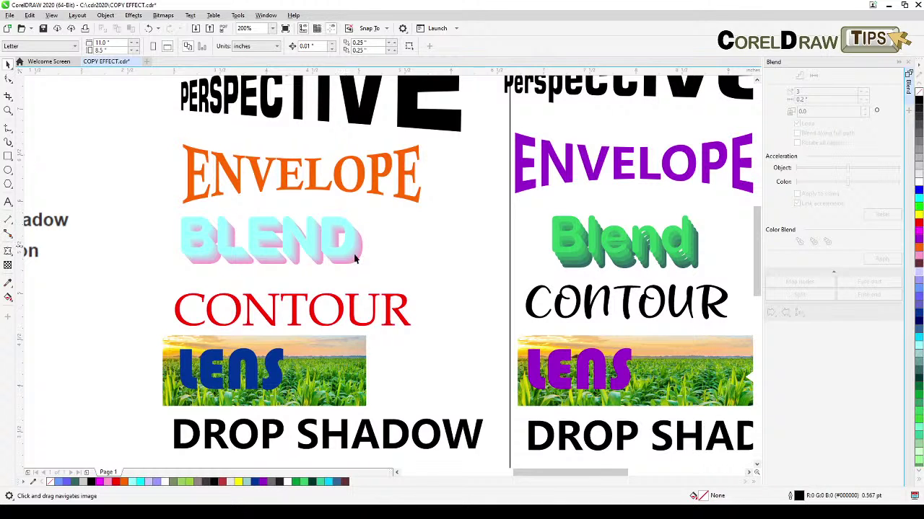
left_click(573, 239)
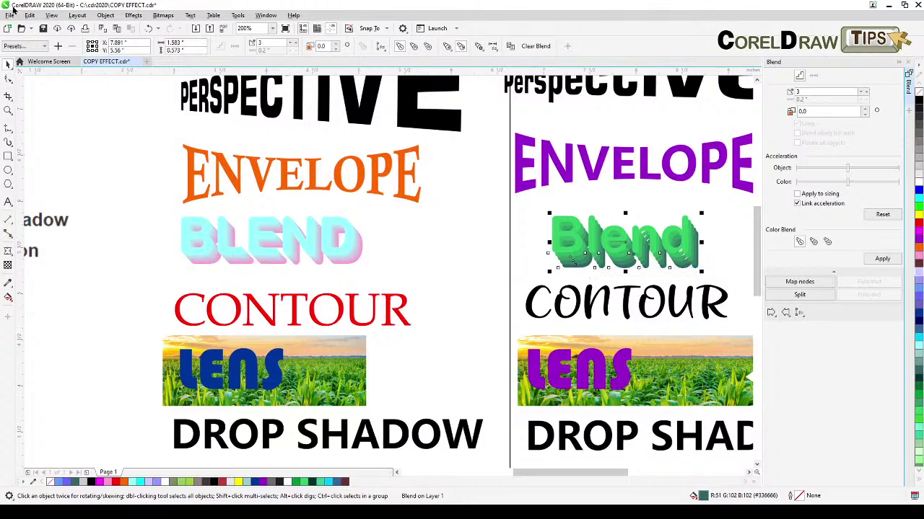
left_click(105, 15)
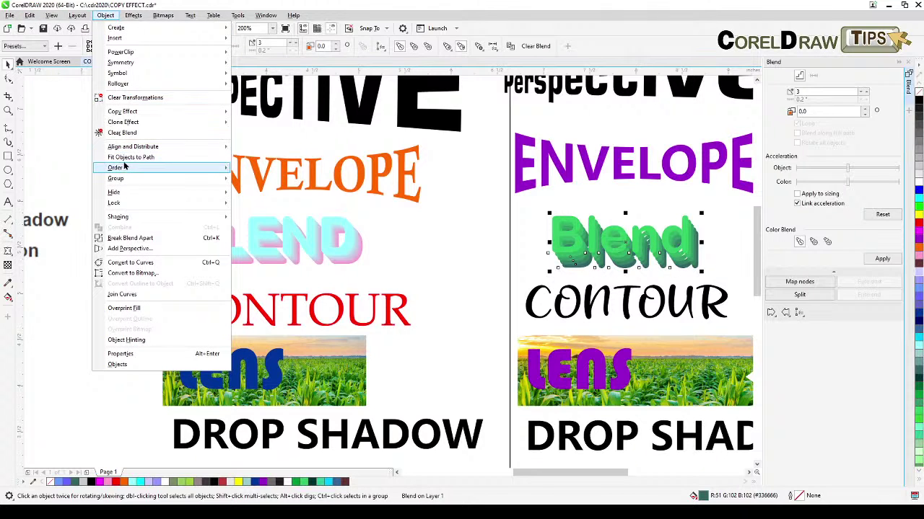
mouse_move(150, 117)
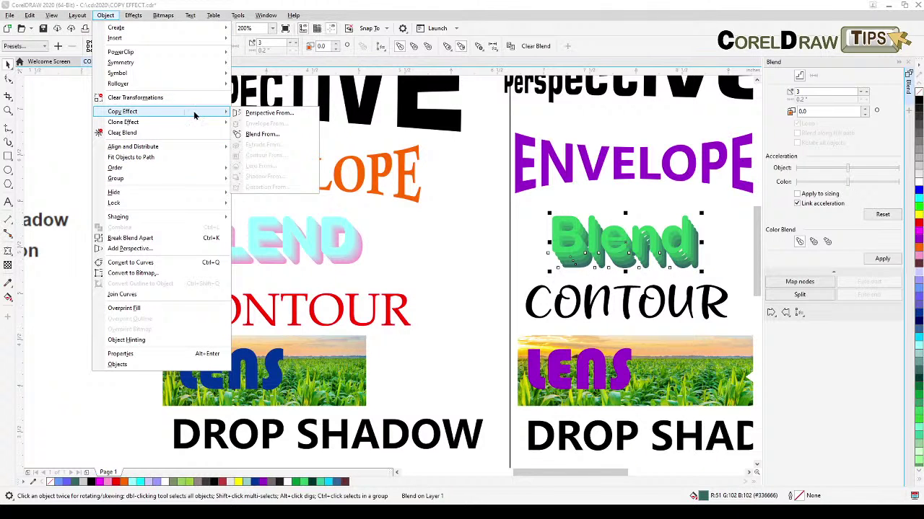
left_click(262, 134)
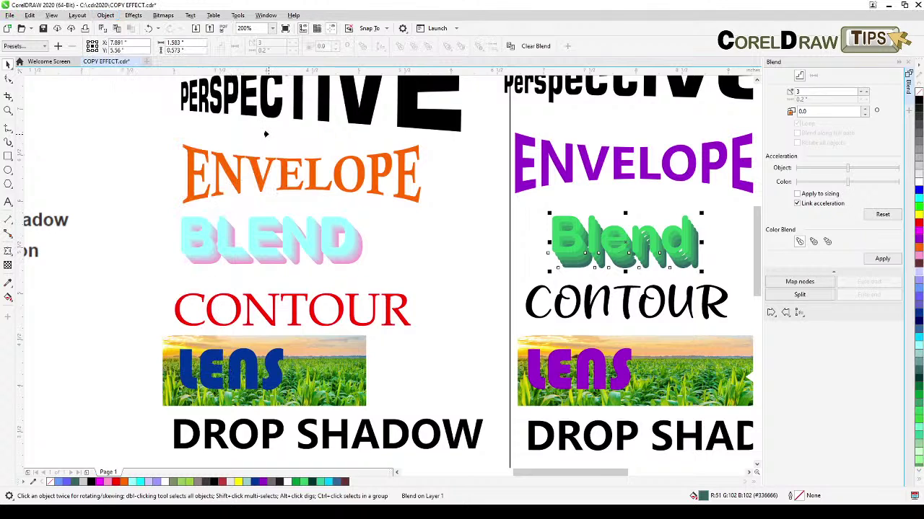
left_click(353, 262)
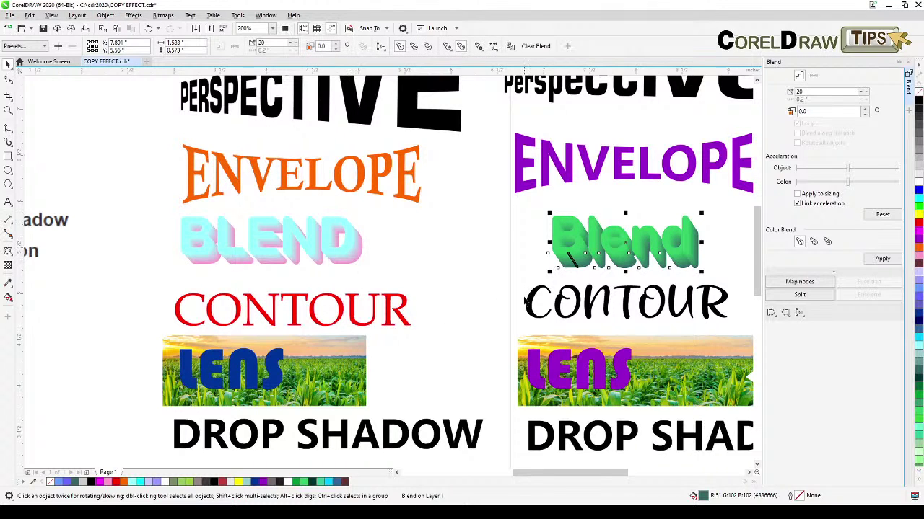
left_click(488, 284)
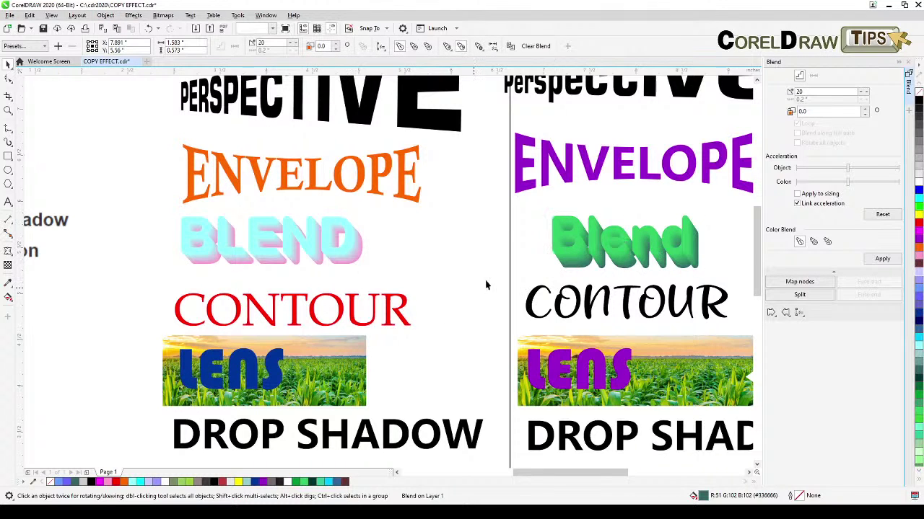
- Inspect the blend settings of the green Blend text against the cyan-and-pink BLEND text
left_click(313, 247)
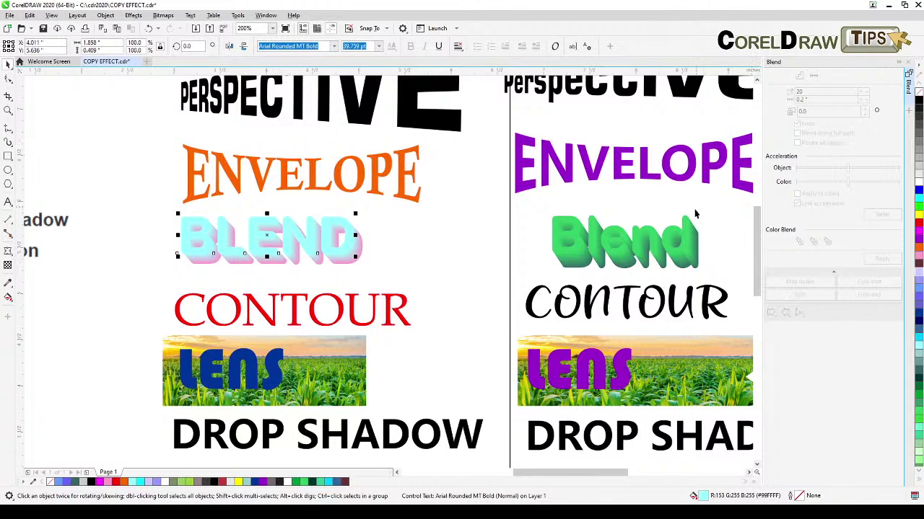
left_click(685, 238)
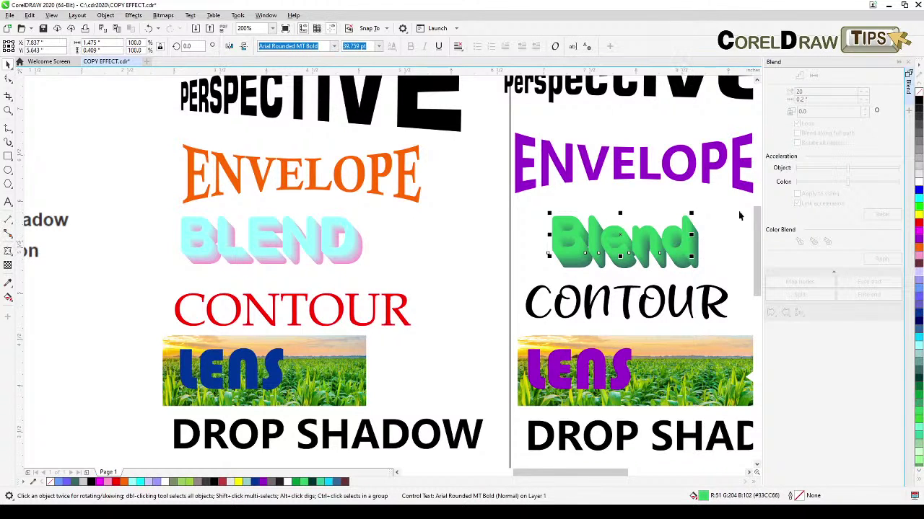
left_click(697, 253)
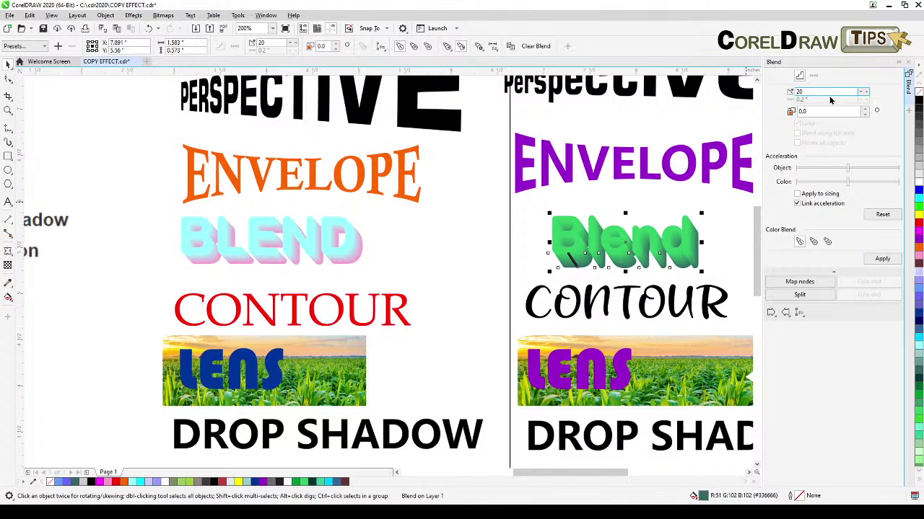
left_click(493, 303)
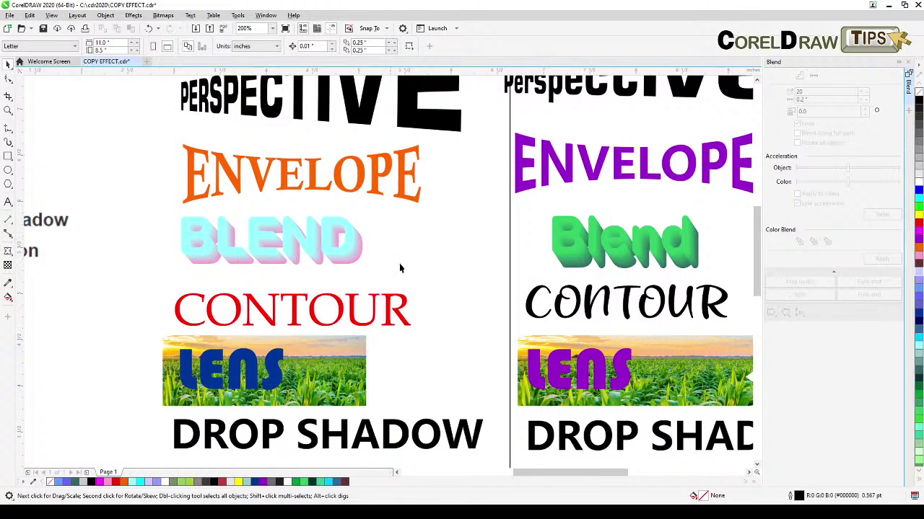
- Duplicate the gray ellipse slightly down and to the right, fill the copy with bright green, and send it to the back
scroll(478, 298, "down", 2)
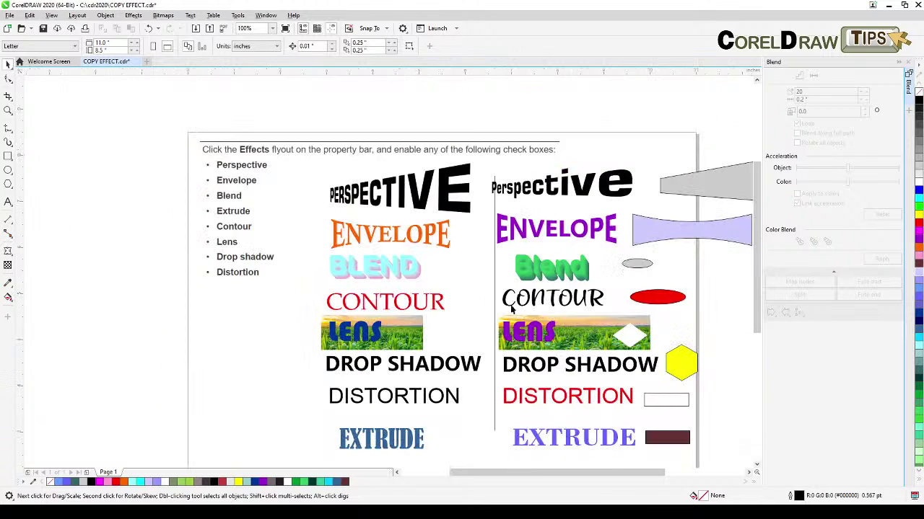
scroll(527, 283, "up", 2)
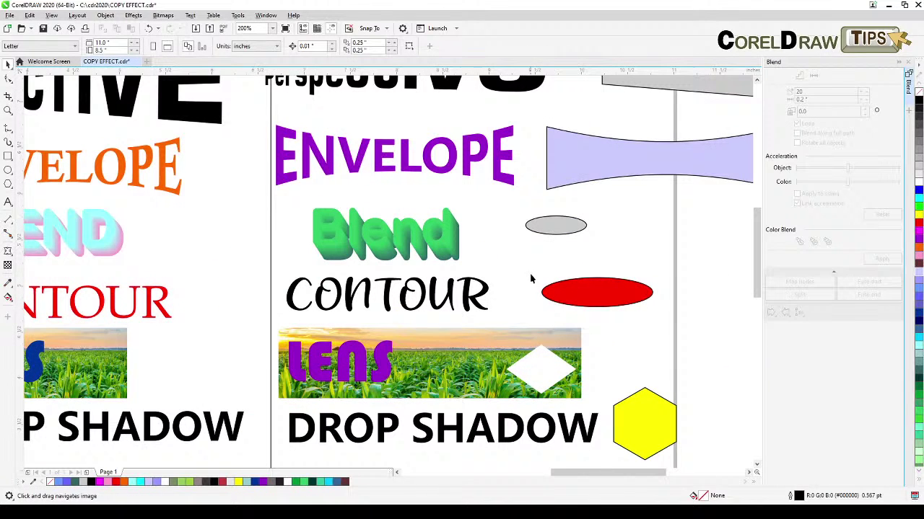
left_click(551, 229)
left_click_drag(552, 229, 567, 247)
right_click(567, 248)
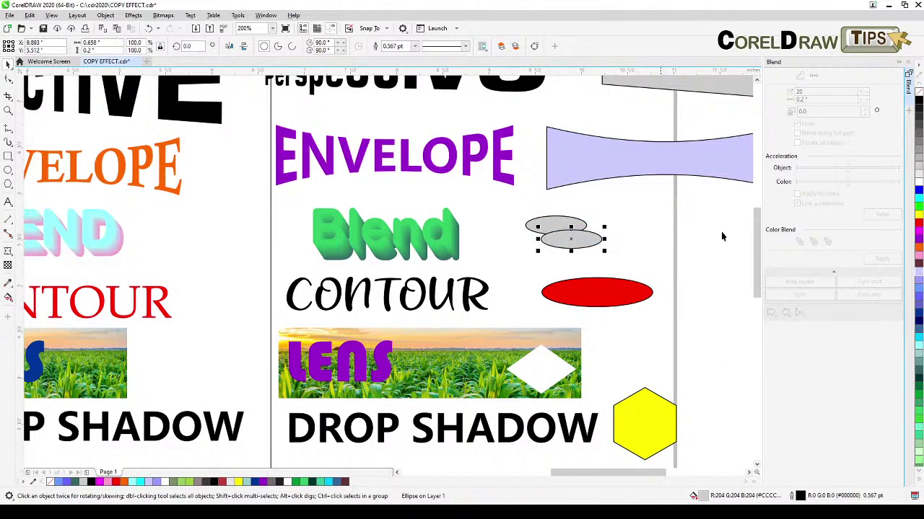
left_click(918, 207)
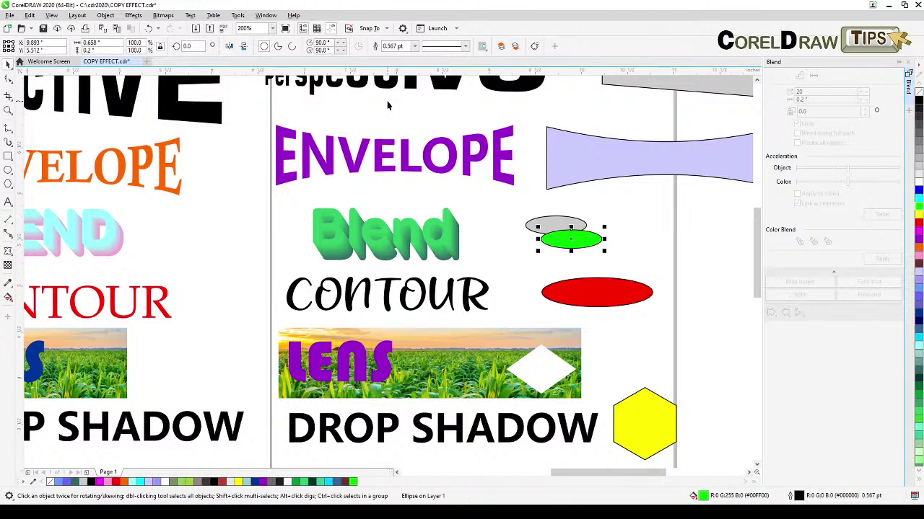
key("shift+Page_Down")
- Blend the gray and green ellipses together with 2 steps
left_click(546, 225, "shift")
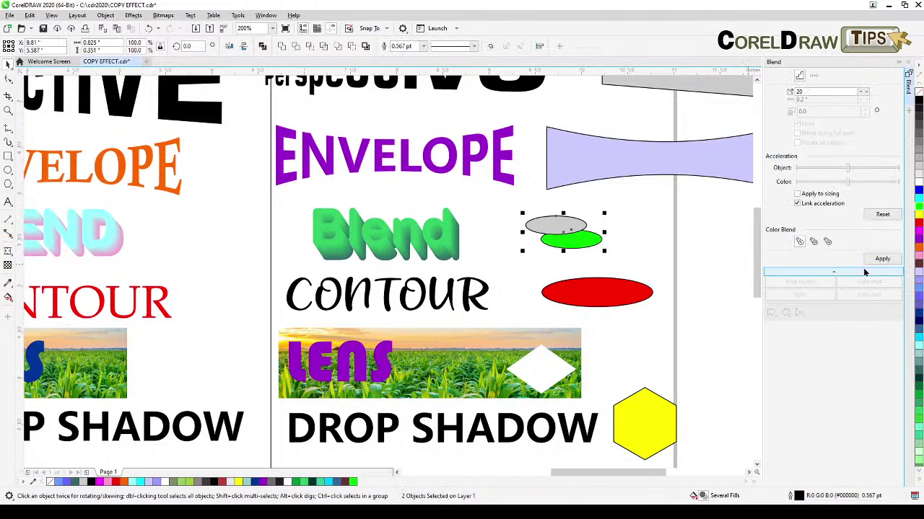
double_click(814, 91)
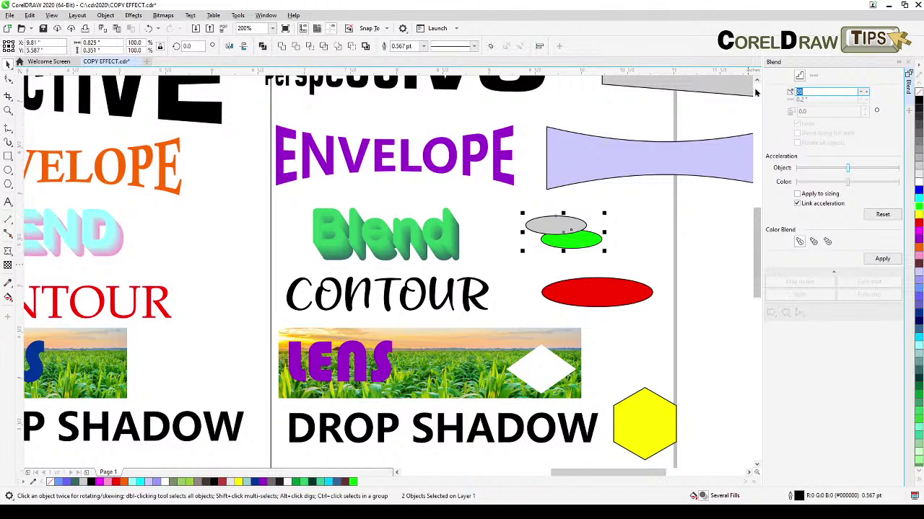
type("2")
left_click(882, 258)
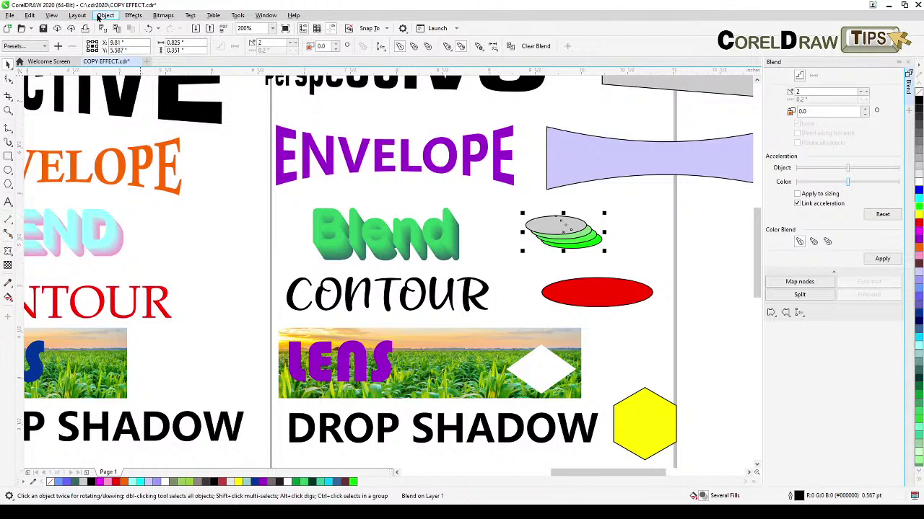
- Copy the blend effect from the cyan-and-pink BLEND text onto the blended ellipses
left_click(105, 15)
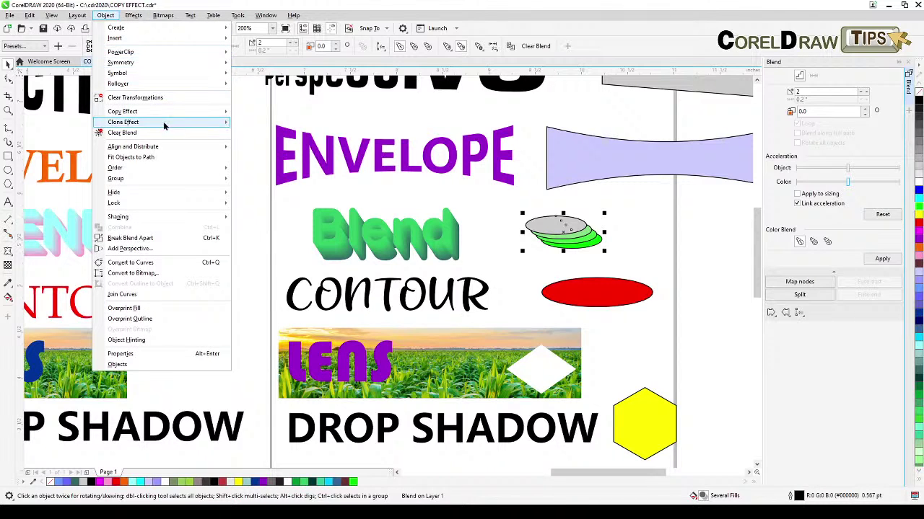
mouse_move(166, 114)
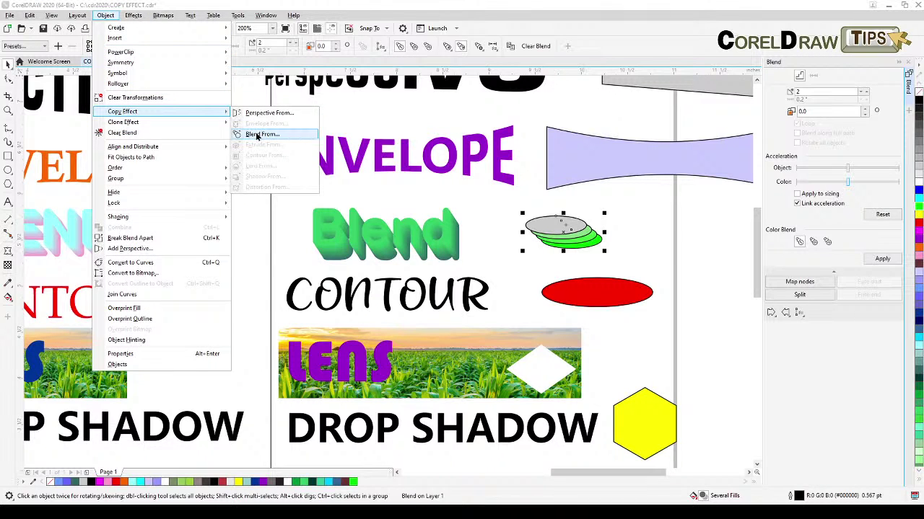
left_click(257, 135)
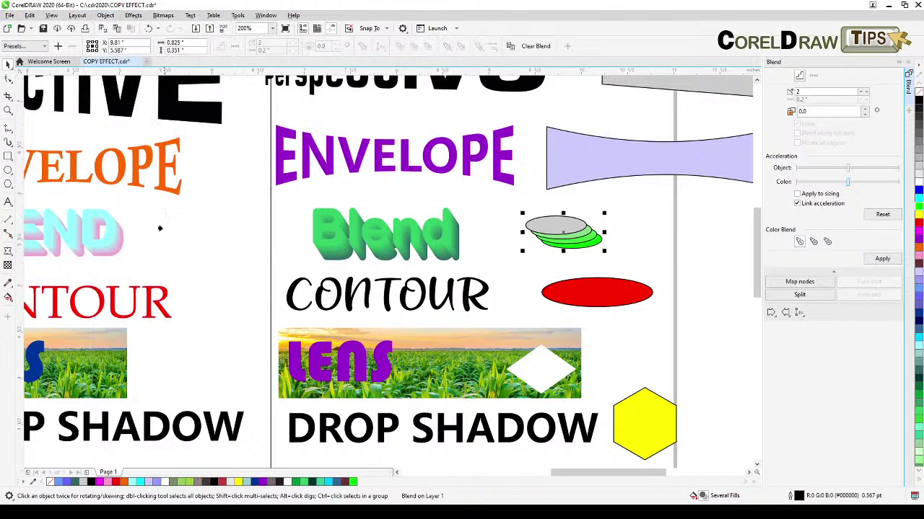
left_click(112, 249)
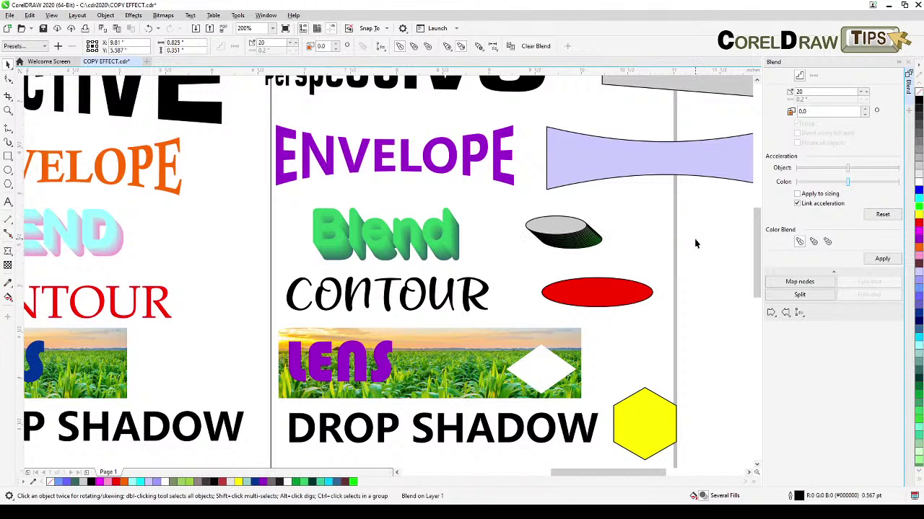
- Remove the black outline from the blended ellipses and deselect them
left_click(574, 242)
right_click(920, 94)
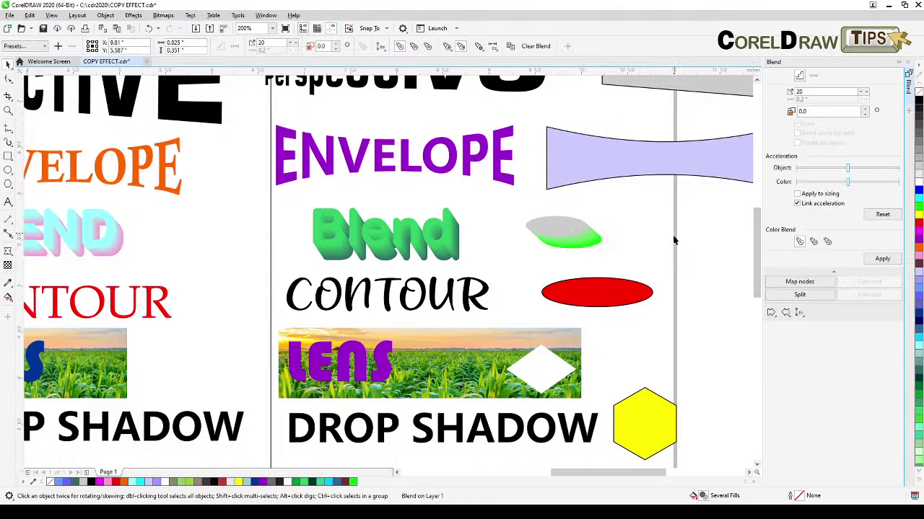
left_click(673, 236)
- Apply a one-step outside contour with a 0.033 inch offset to the red CONTOUR text
left_click_drag(564, 247, 709, 228)
left_click_drag(454, 268, 543, 262)
left_click_drag(383, 309, 472, 308)
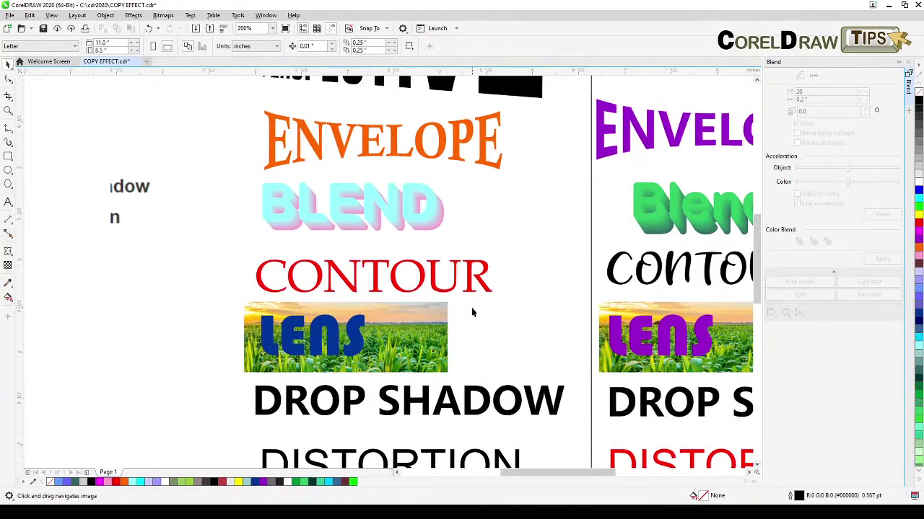
key("space")
left_click(416, 287)
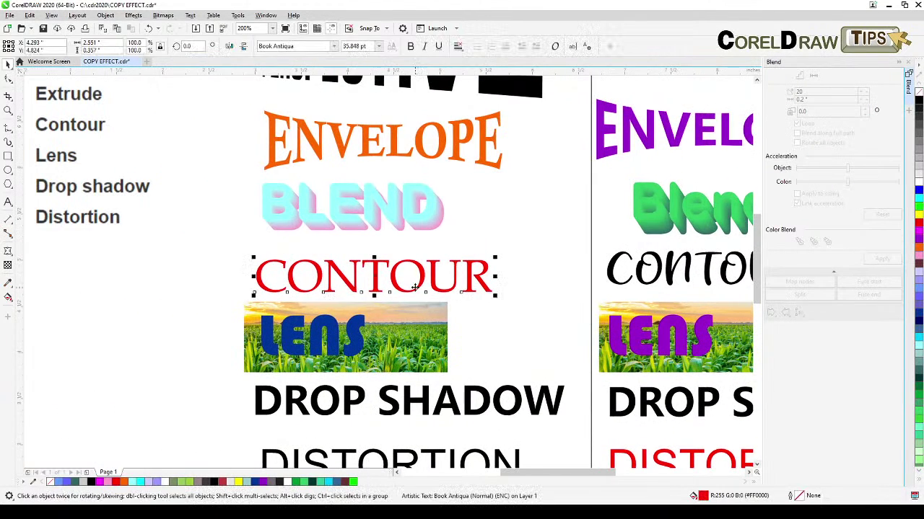
left_click(8, 253)
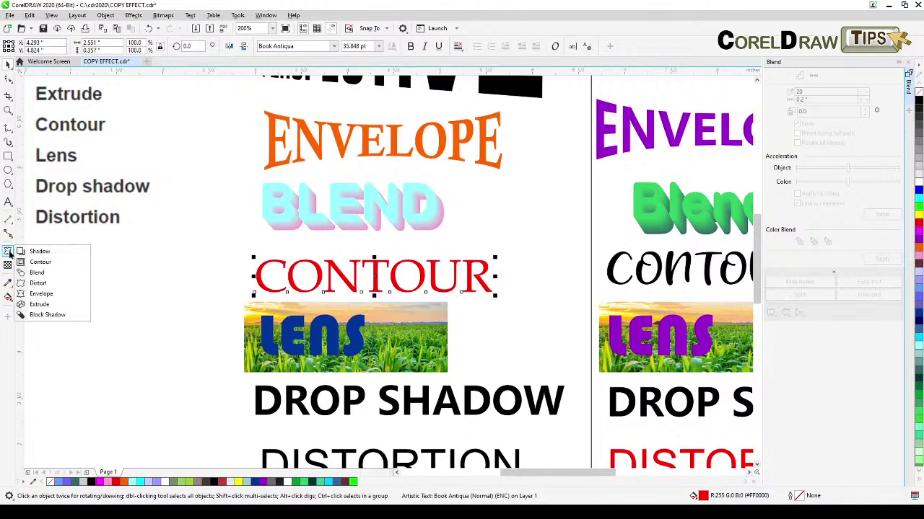
left_click(47, 263)
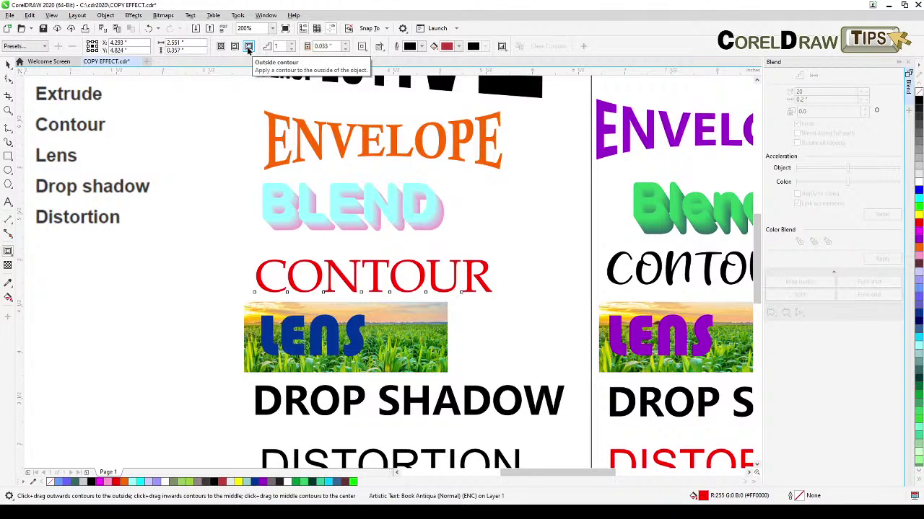
left_click(248, 46)
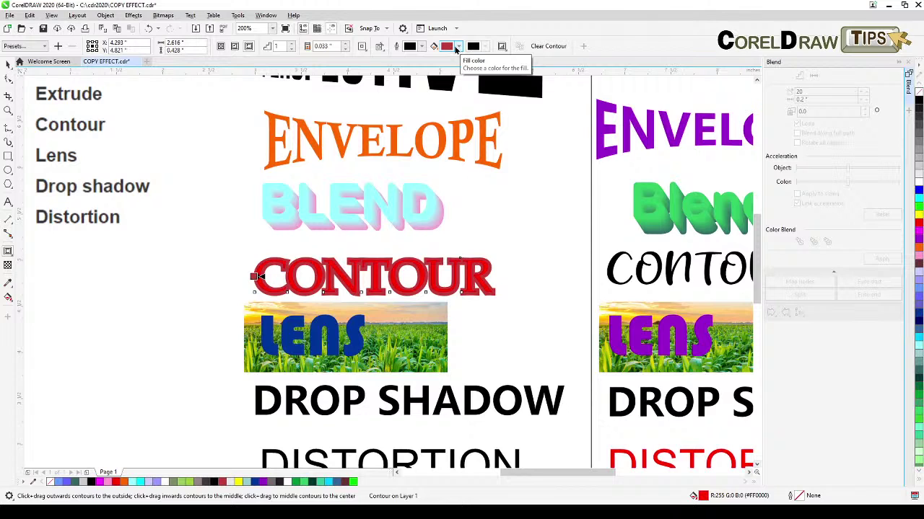
- Set the fill color of the red CONTOUR text's contour to black (C75 M68 Y65 K90)
left_click(457, 46)
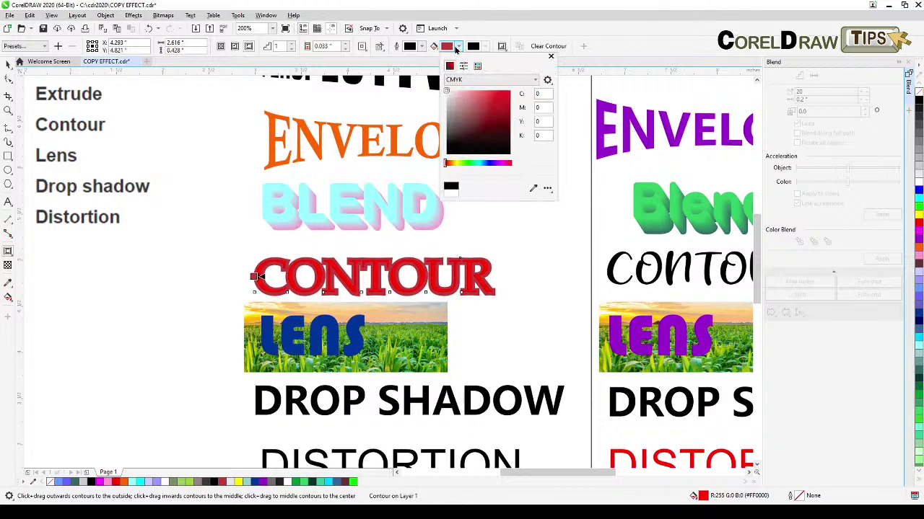
left_click(455, 109)
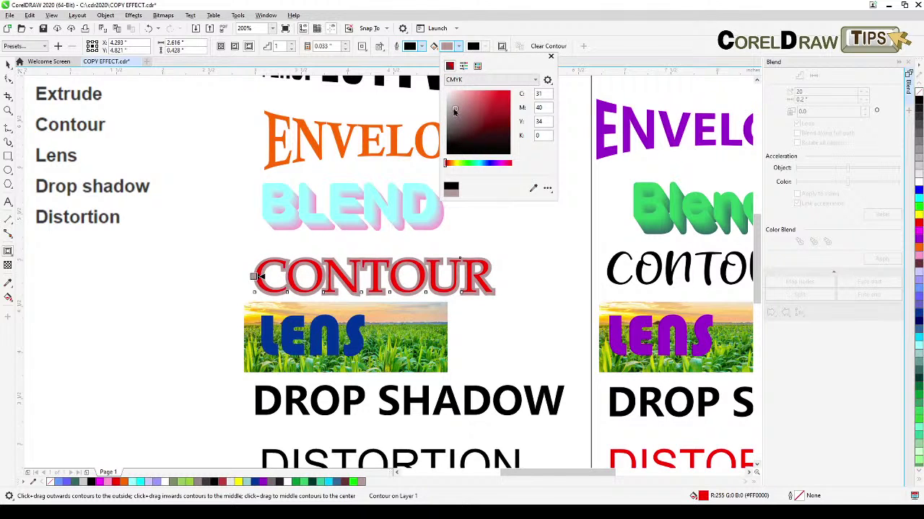
left_click_drag(455, 110, 446, 154)
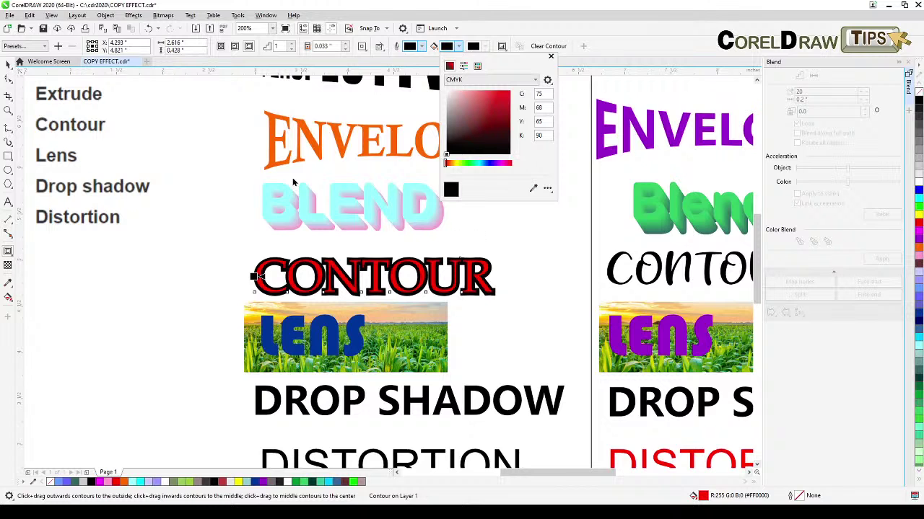
left_click_drag(537, 221, 446, 211)
left_click(8, 65)
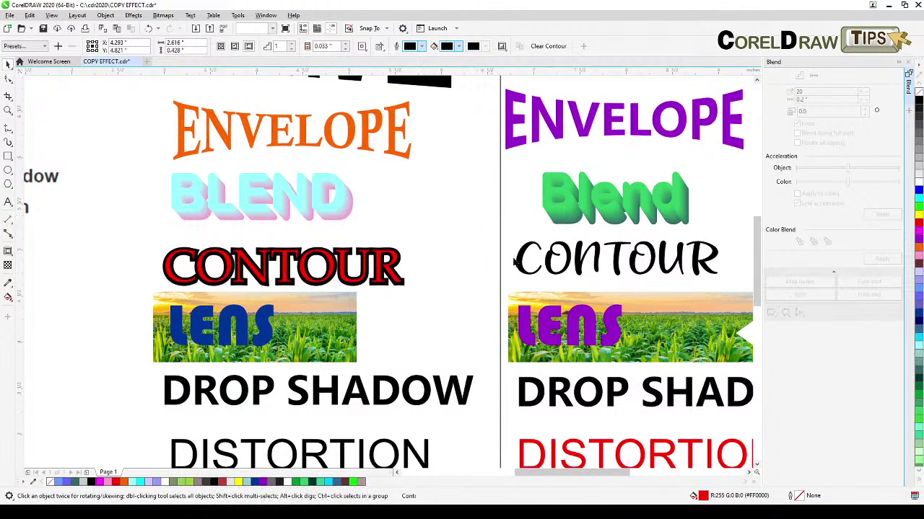
- Try to copy the contour effect from the red CONTOUR text onto the black script CONTOUR text
left_click(564, 263)
left_click(551, 274)
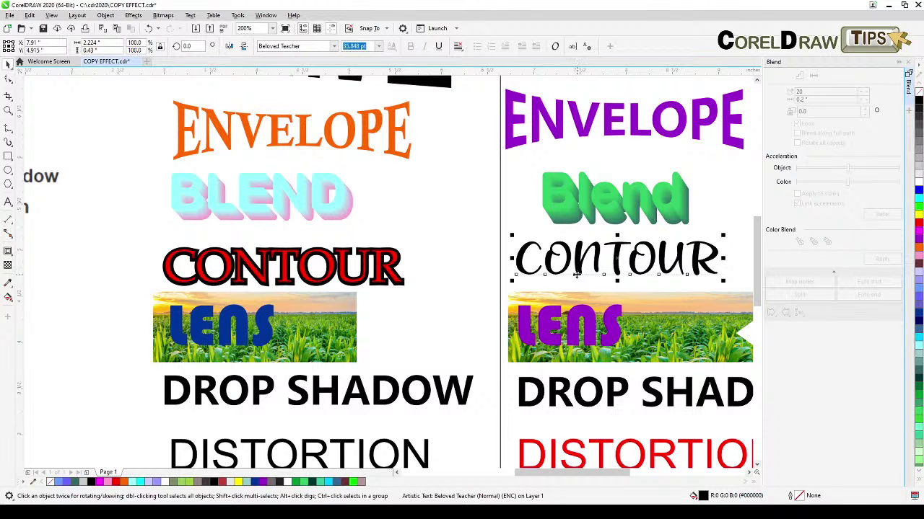
left_click(105, 16)
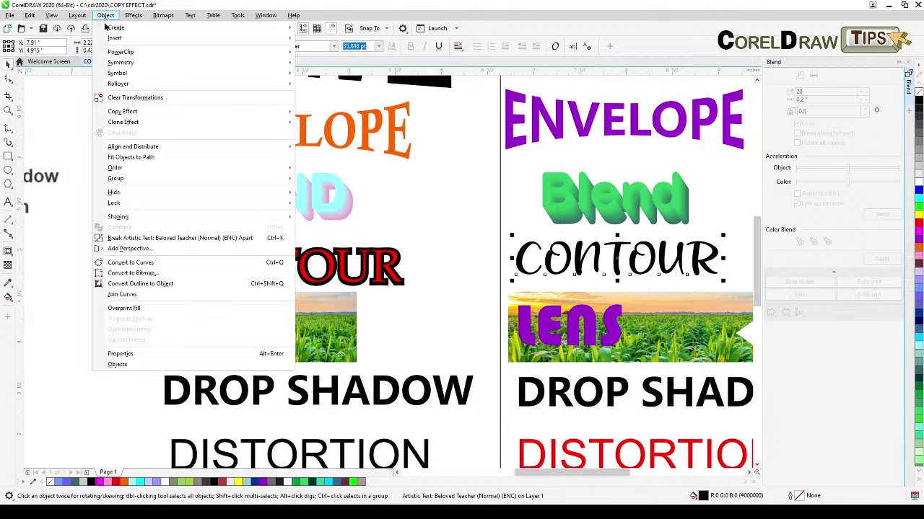
mouse_move(124, 113)
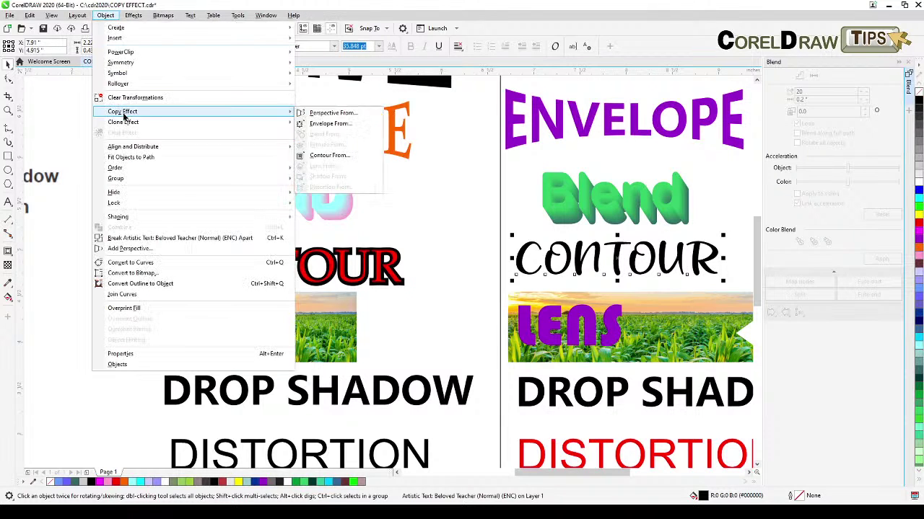
left_click(347, 155)
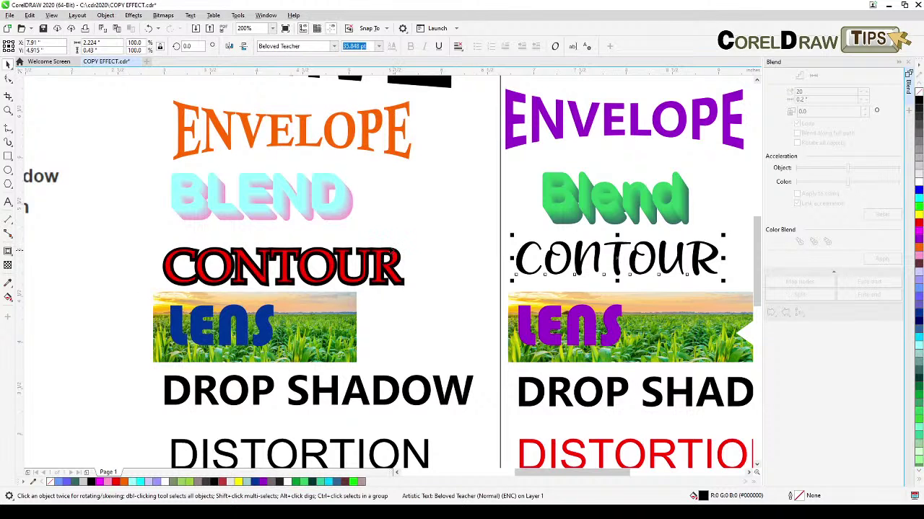
left_click(398, 257)
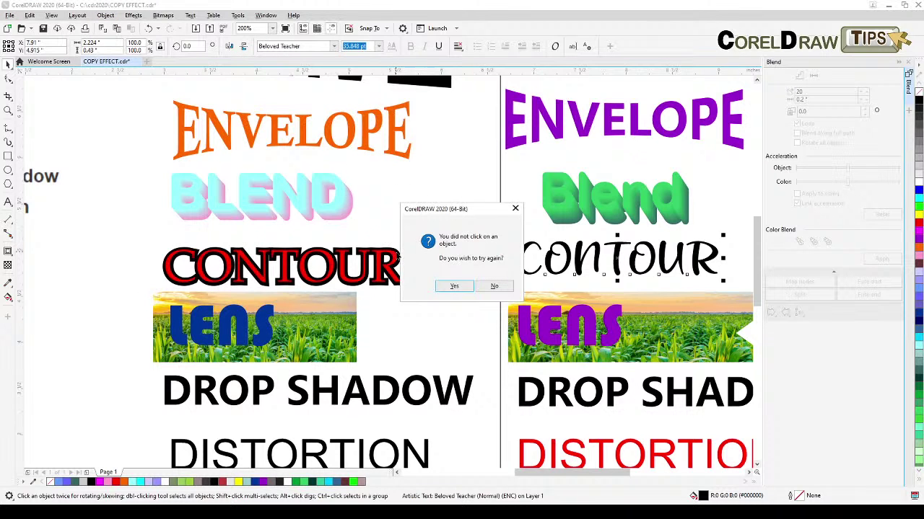
left_click(450, 287)
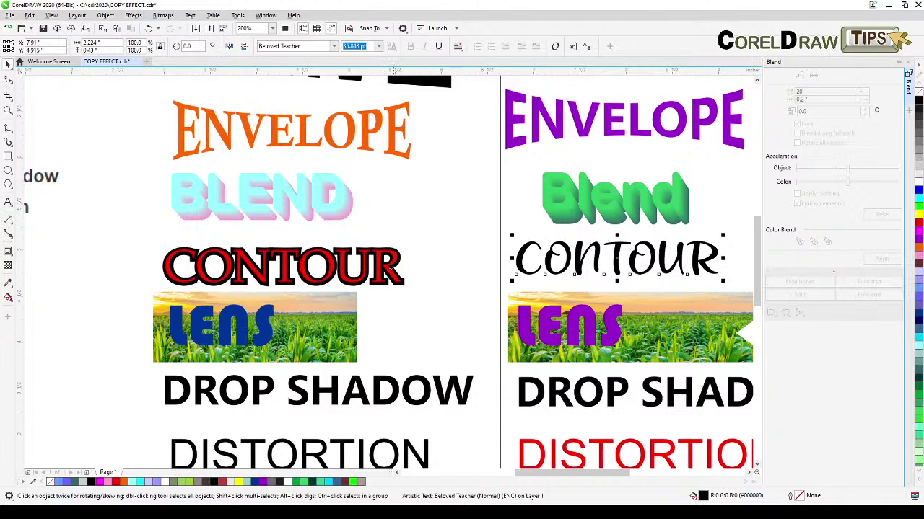
left_click(394, 268)
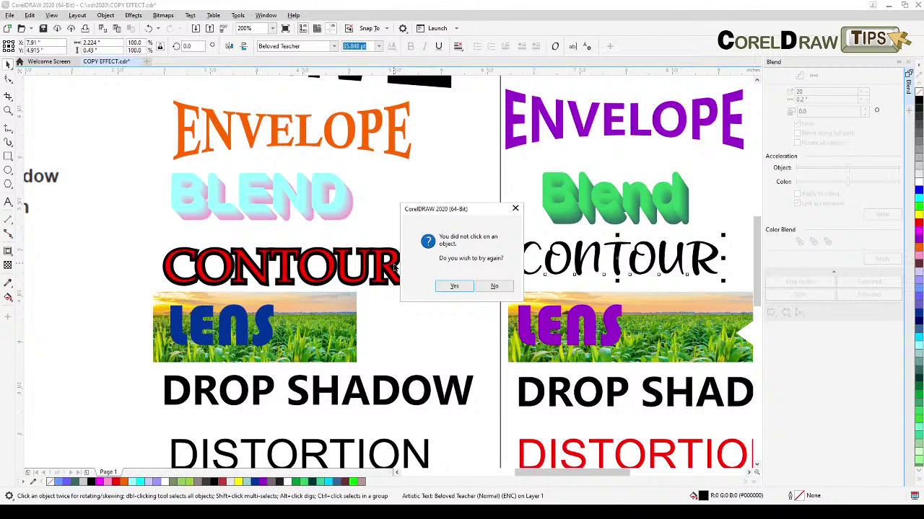
left_click(450, 287)
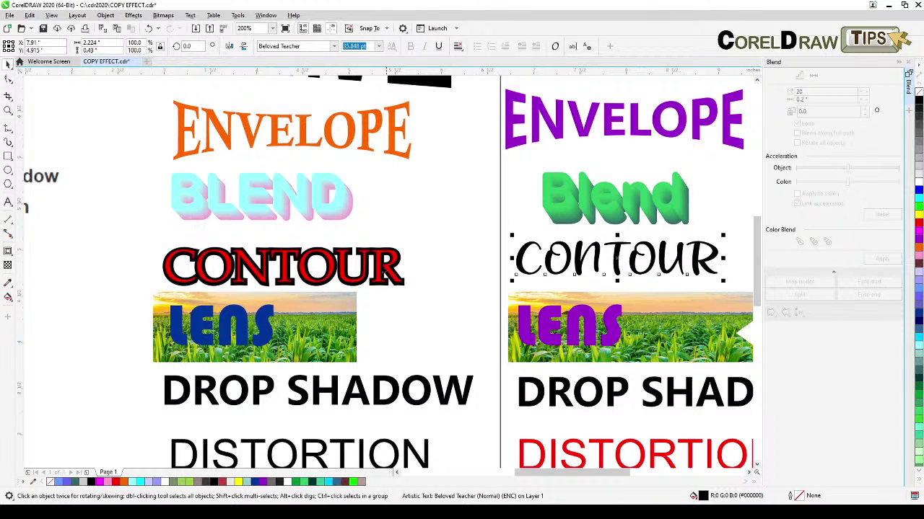
left_click(382, 272)
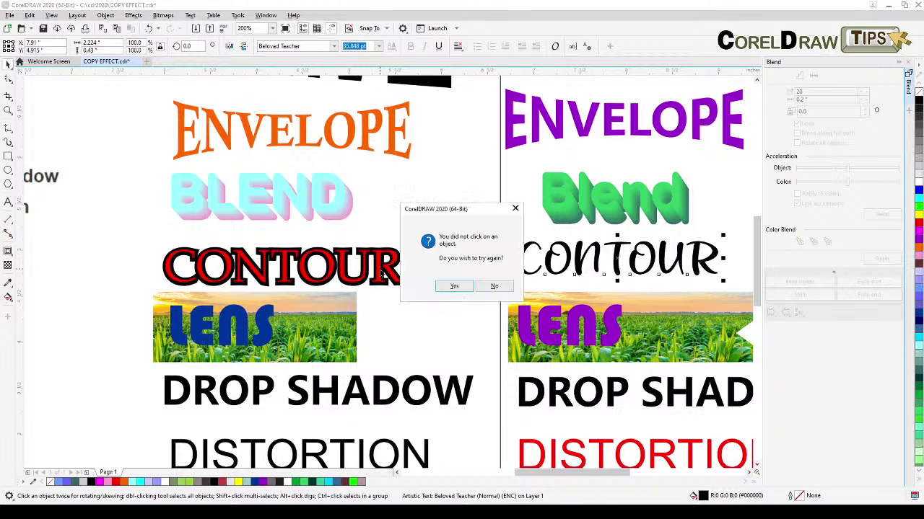
left_click(494, 287)
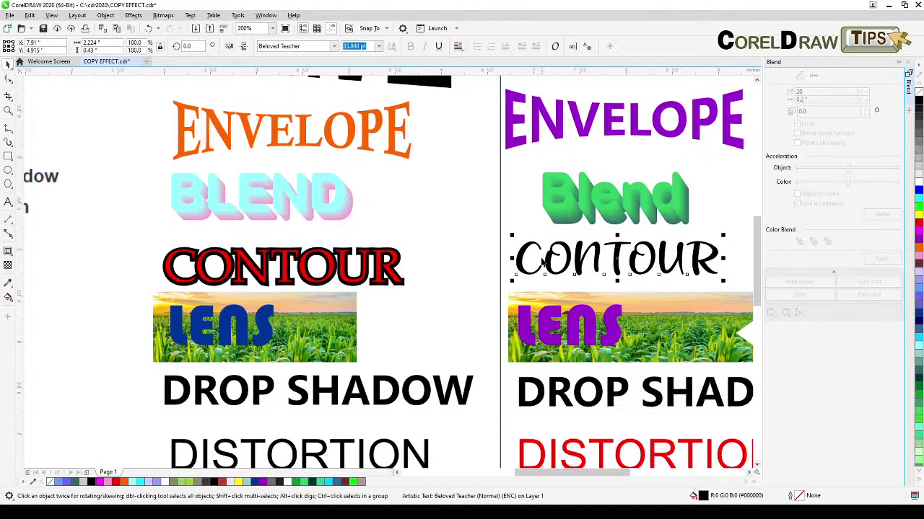
- Retry copying the contour onto the black script CONTOUR text, picking other points on the red CONTOUR text as the source
left_click(496, 238)
left_click(534, 243)
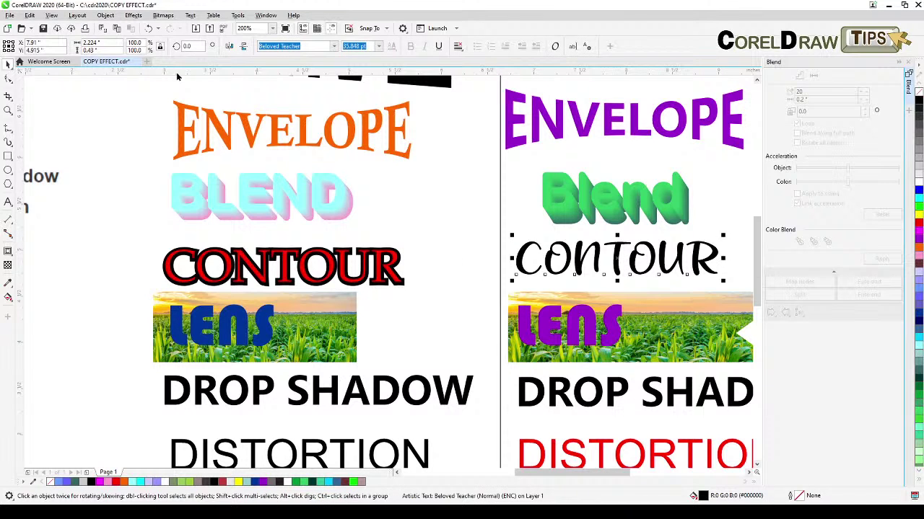
left_click(111, 18)
mouse_move(217, 111)
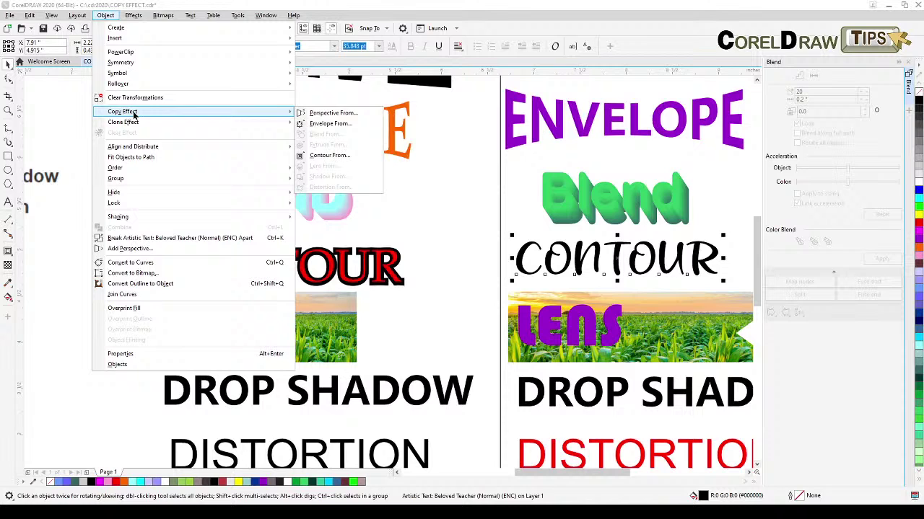
left_click(348, 156)
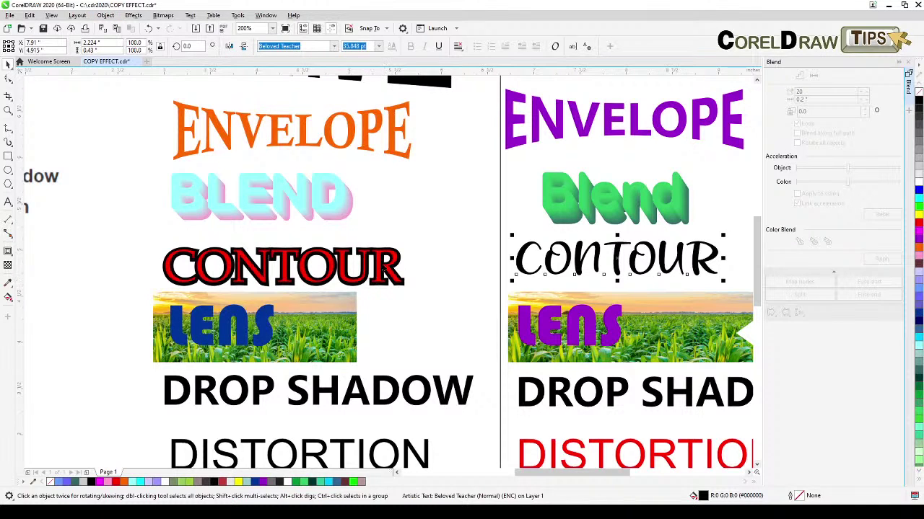
left_click(386, 271)
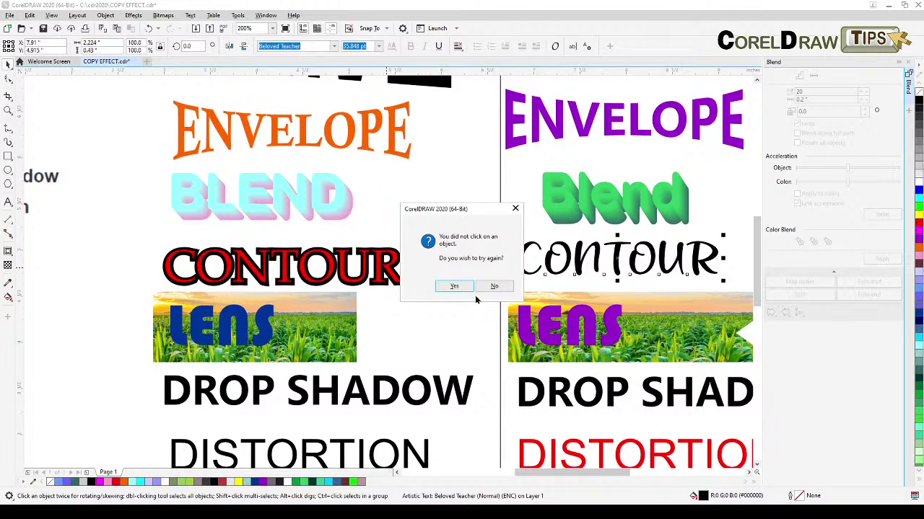
left_click(454, 286)
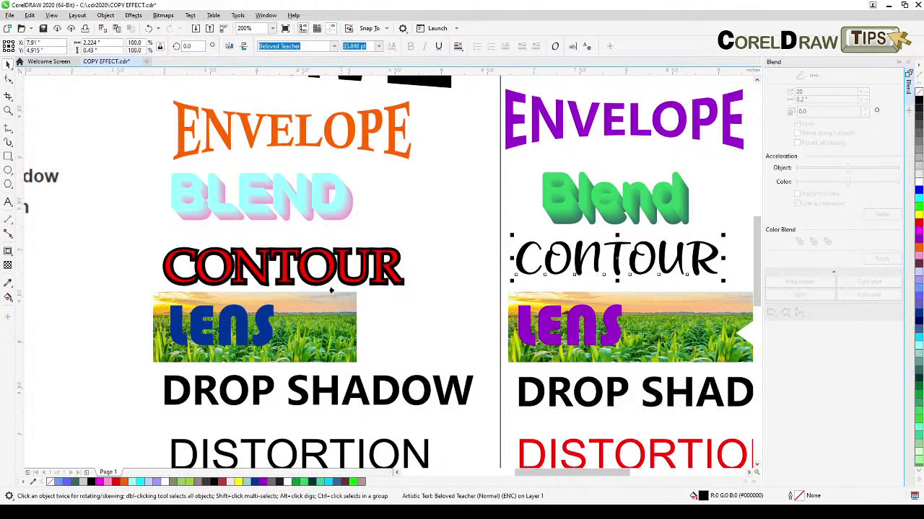
left_click(252, 266)
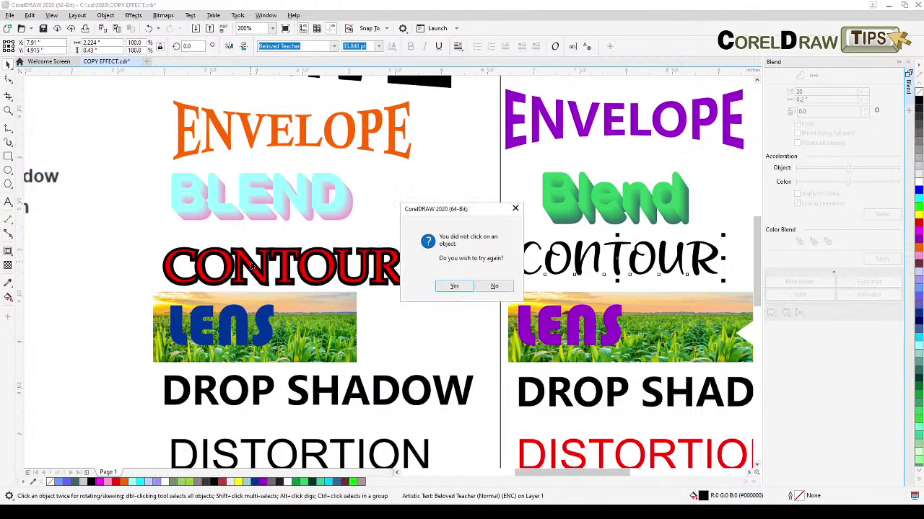
left_click(484, 287)
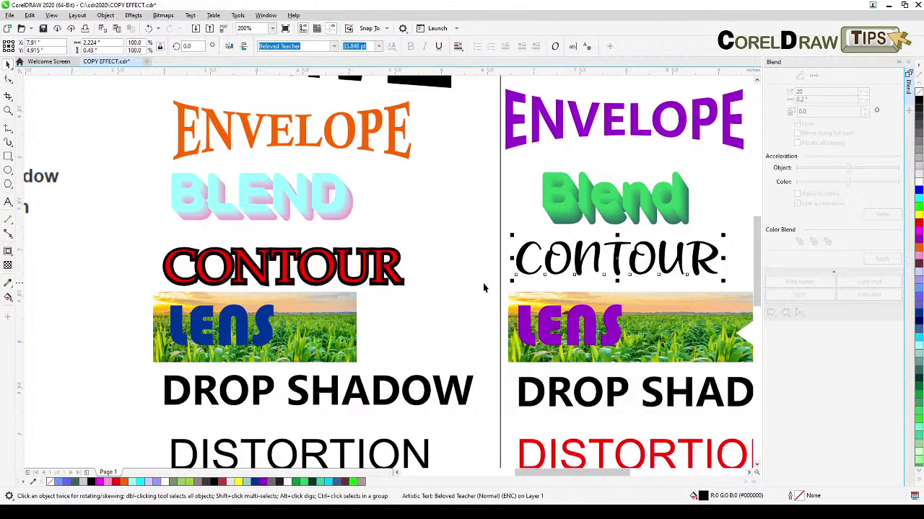
- Copy the contour effect onto the black script CONTOUR text, picking the contour edge of the red CONTOUR text as the source
left_click(404, 282)
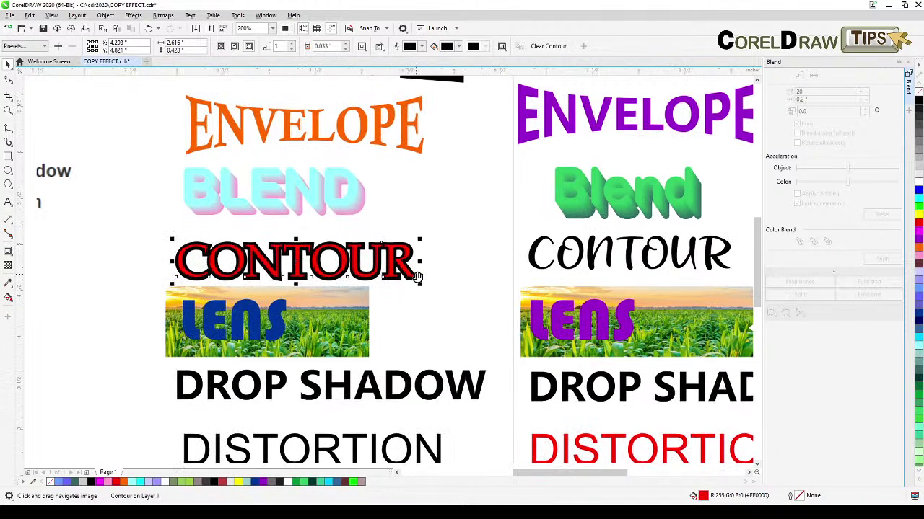
scroll(468, 286, "up", 2)
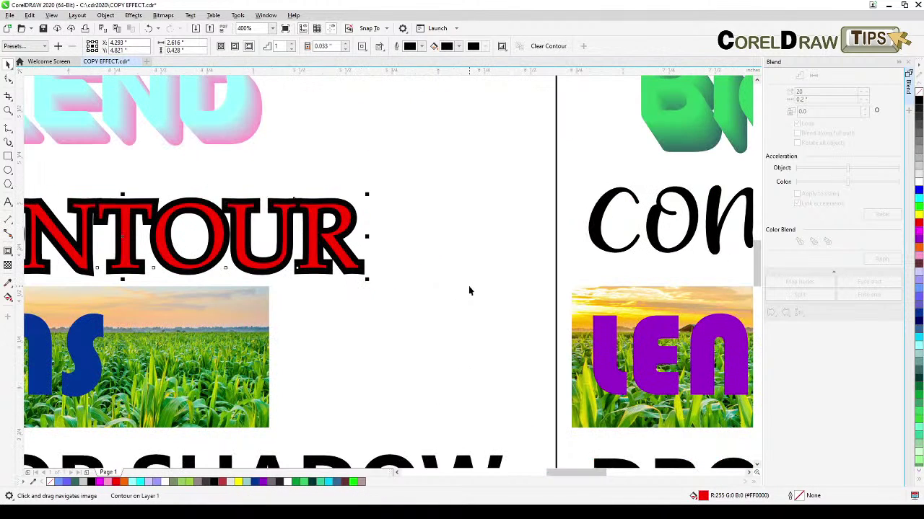
left_click(442, 281)
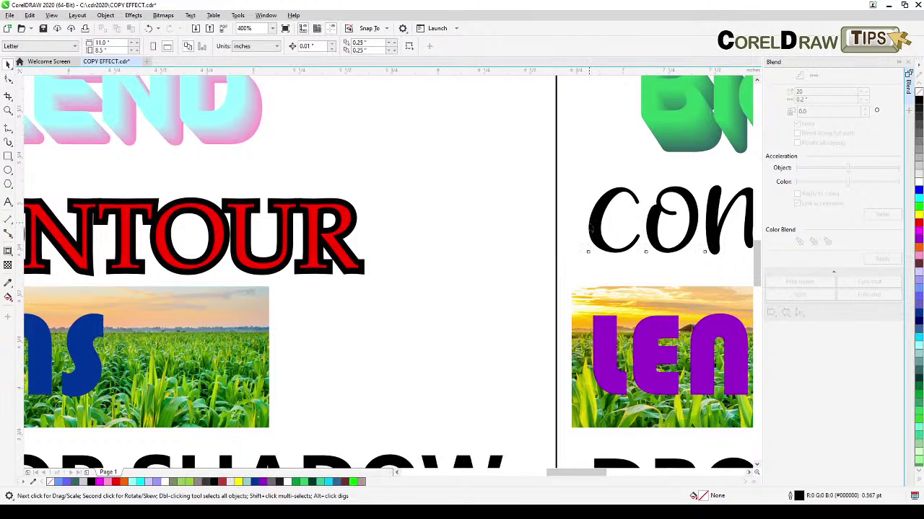
left_click(590, 225)
left_click(105, 15)
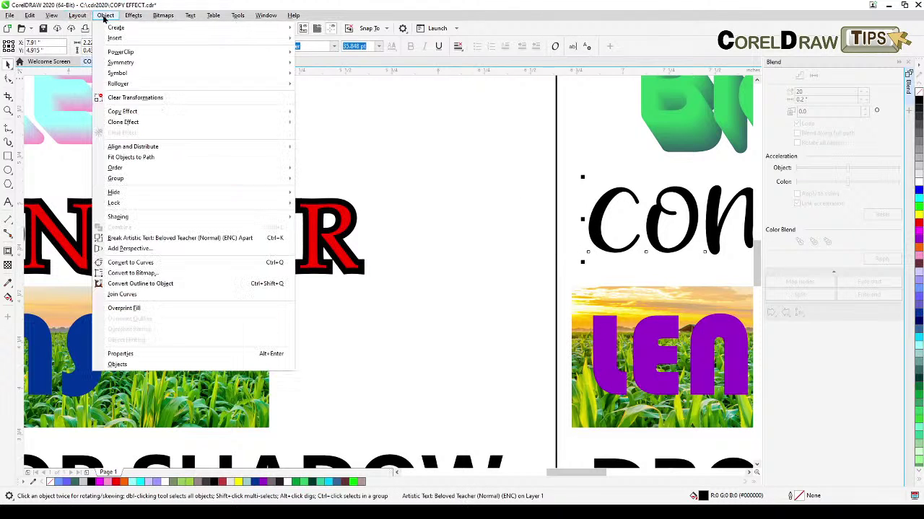
mouse_move(274, 112)
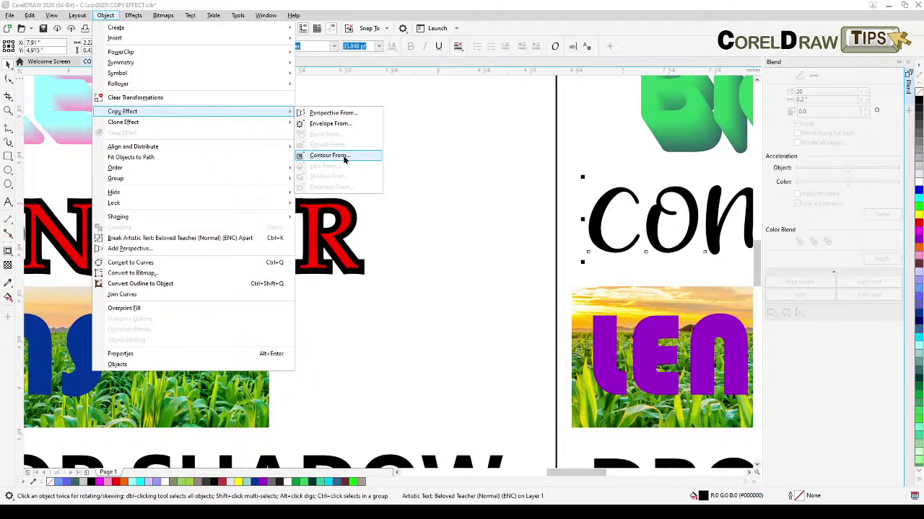
left_click(329, 156)
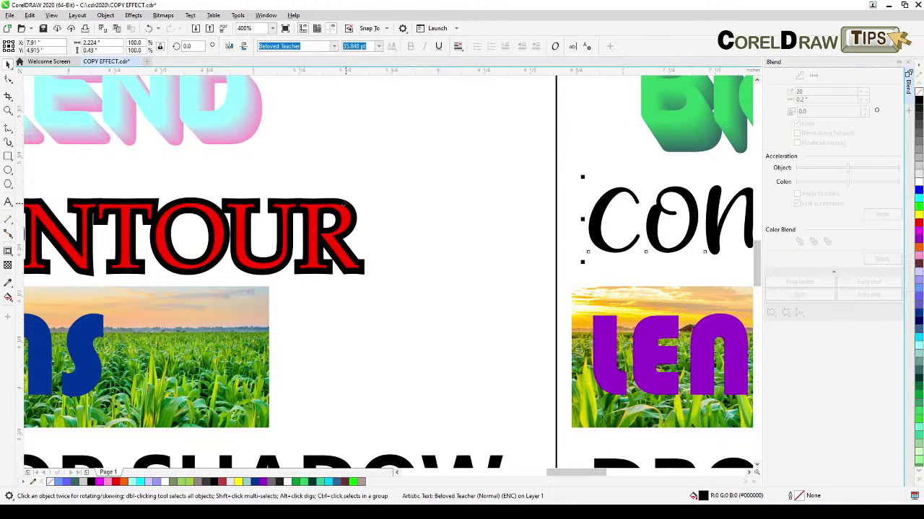
left_click(345, 206)
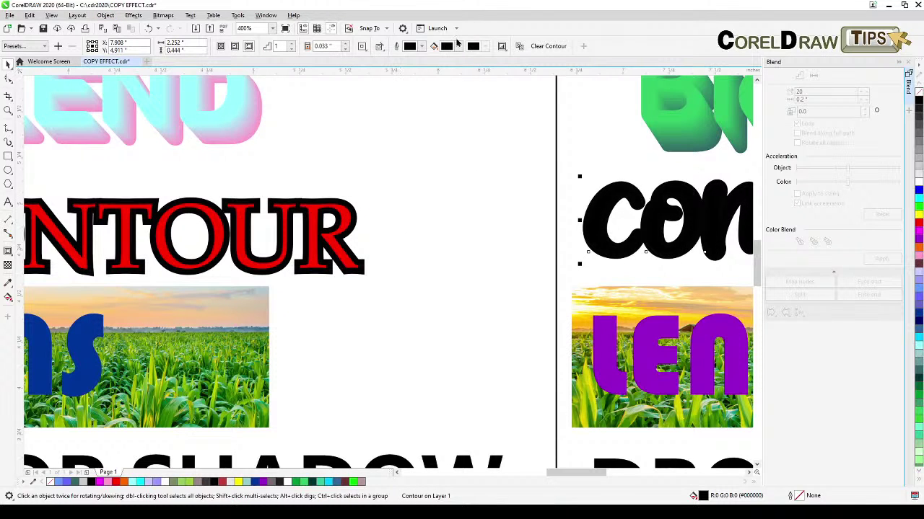
- Set the fill color of the script CONTOUR text's contour to a pinkish red (C11 M77 Y58 K1)
left_click(458, 46)
left_click(479, 99)
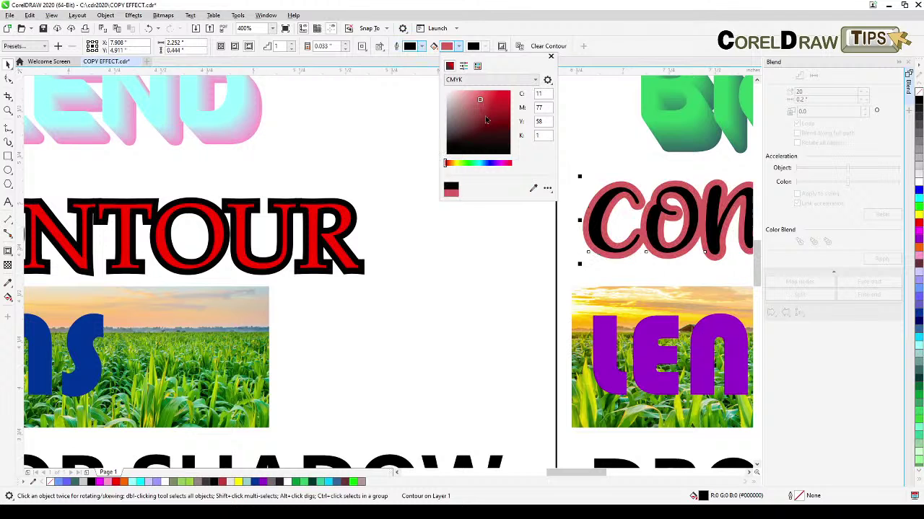
left_click(551, 57)
- Examine the copied contour on the script CONTOUR text and compare its offset with that of the red CONTOUR text
scroll(532, 177, "down", 2)
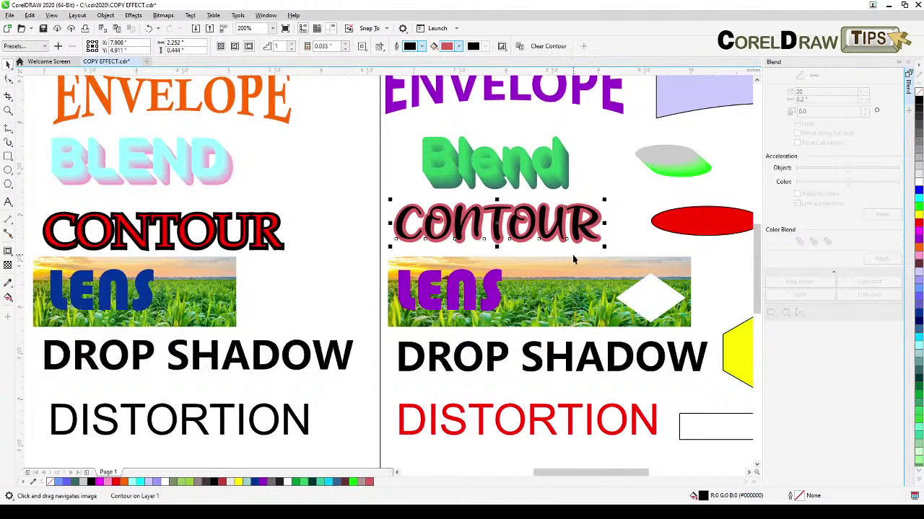
scroll(349, 233, "up", 2)
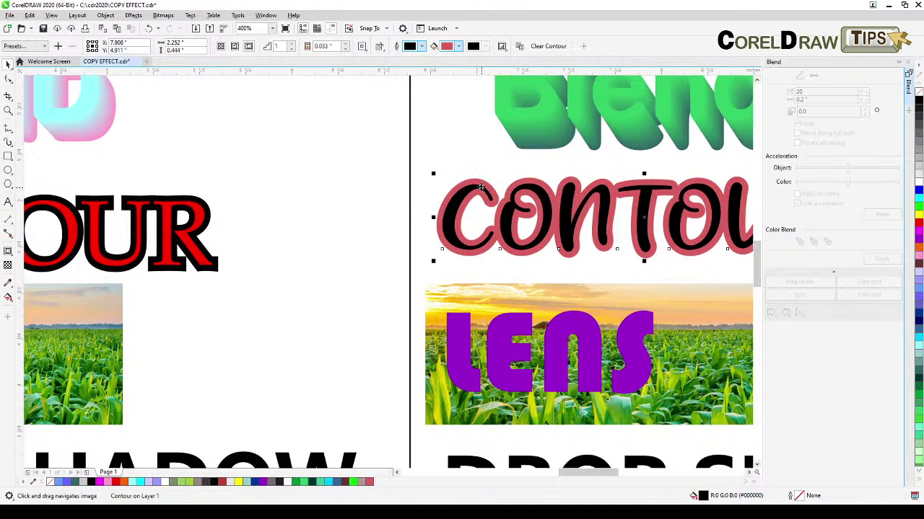
scroll(481, 186, "up", 2)
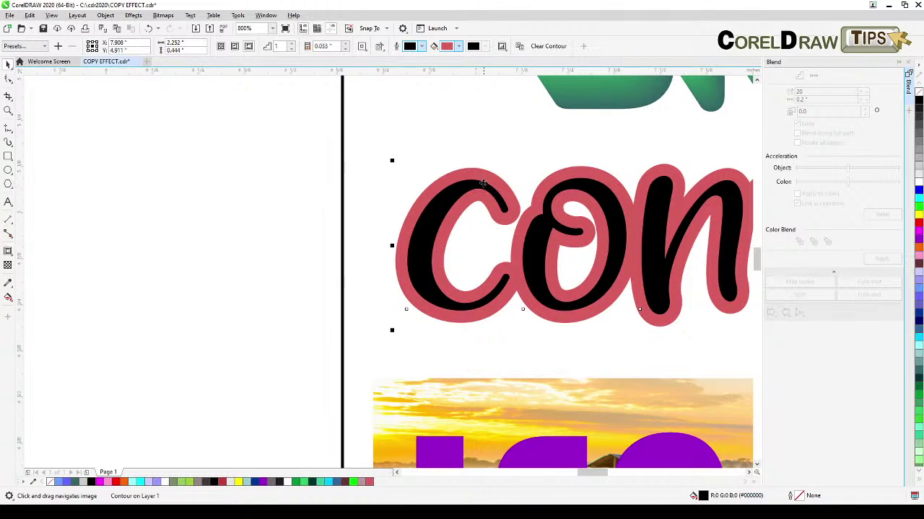
scroll(481, 184, "down", 2)
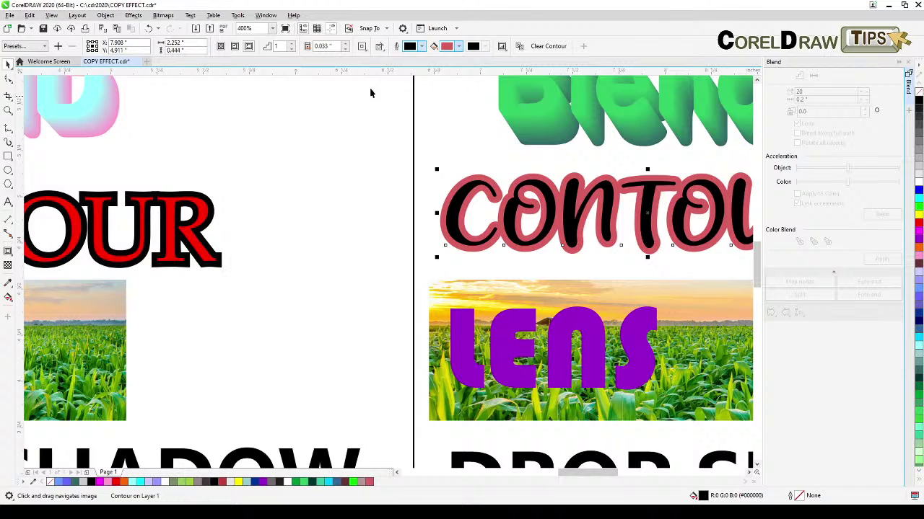
left_click(328, 46)
left_click(211, 200)
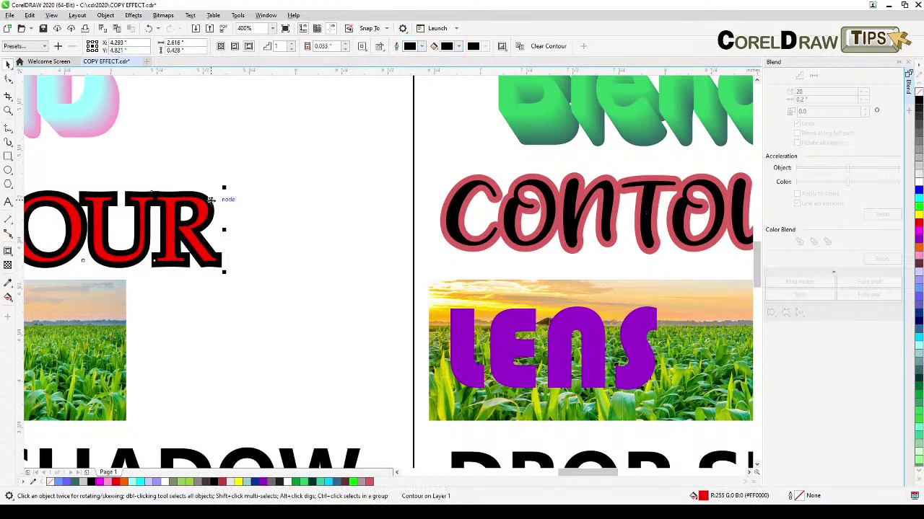
scroll(338, 193, "down", 1)
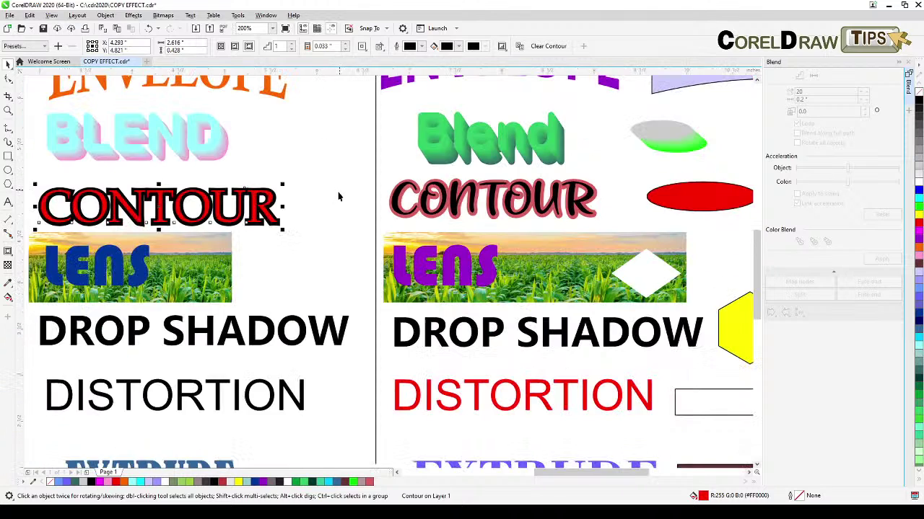
- Try to copy the contour effect from the red CONTOUR text onto the red ellipse
left_click_drag(312, 209, 214, 228)
left_click(614, 225)
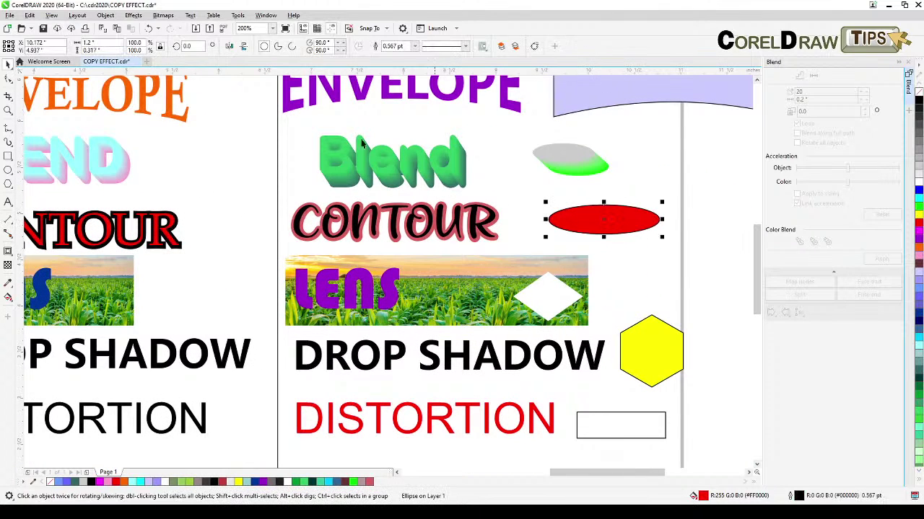
left_click(106, 16)
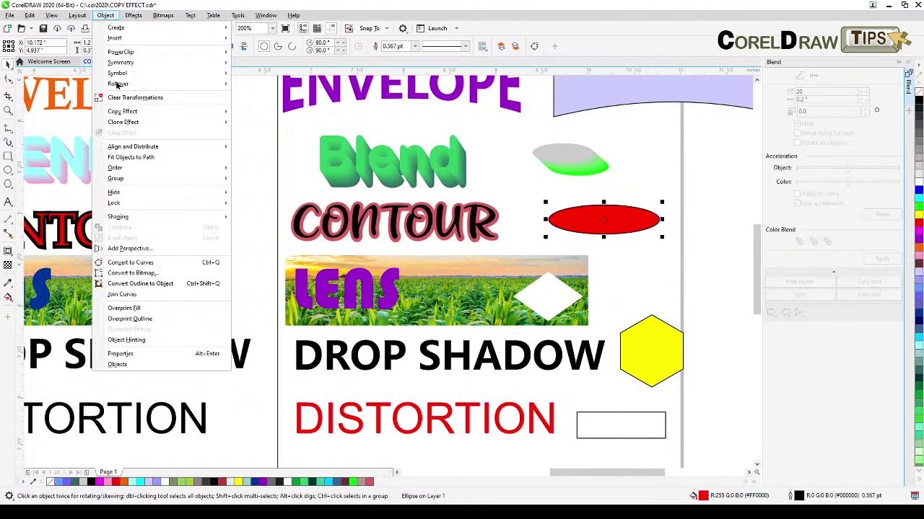
mouse_move(137, 114)
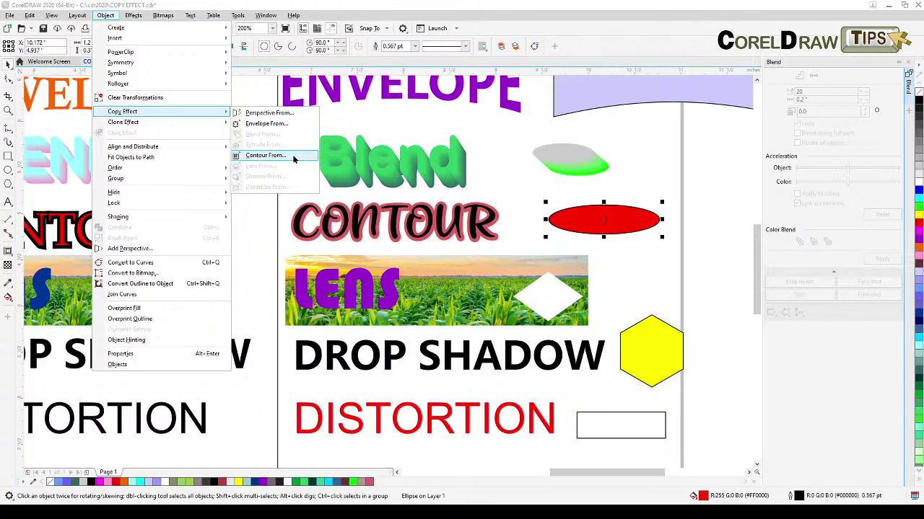
left_click(260, 155)
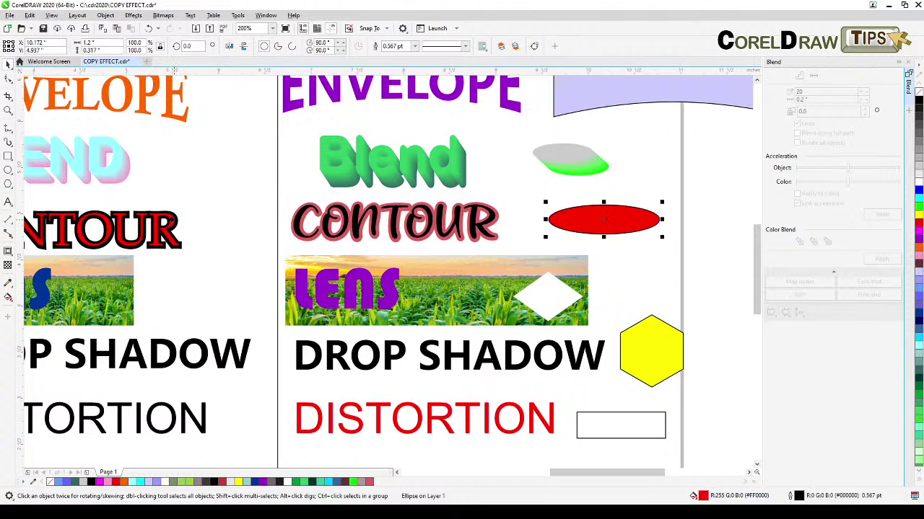
left_click(176, 226)
left_click(452, 287)
left_click(166, 215)
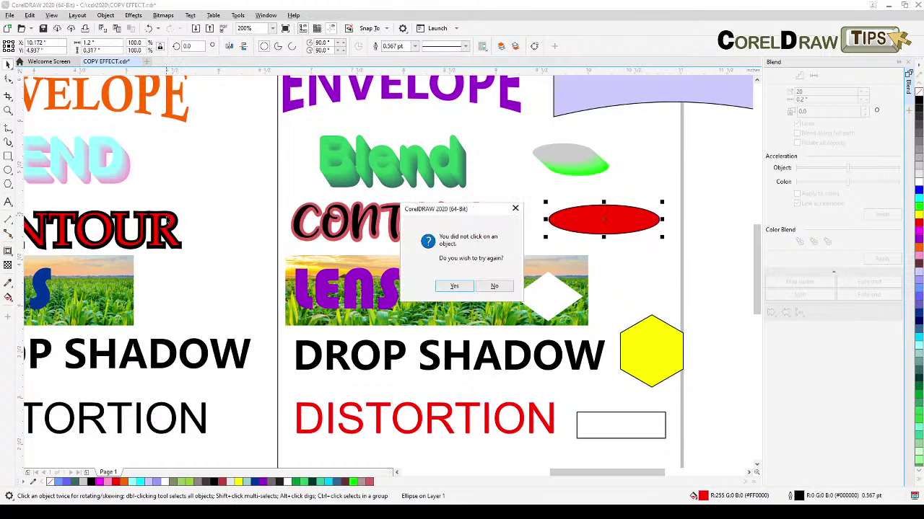
left_click(447, 288)
middle_click(536, 226)
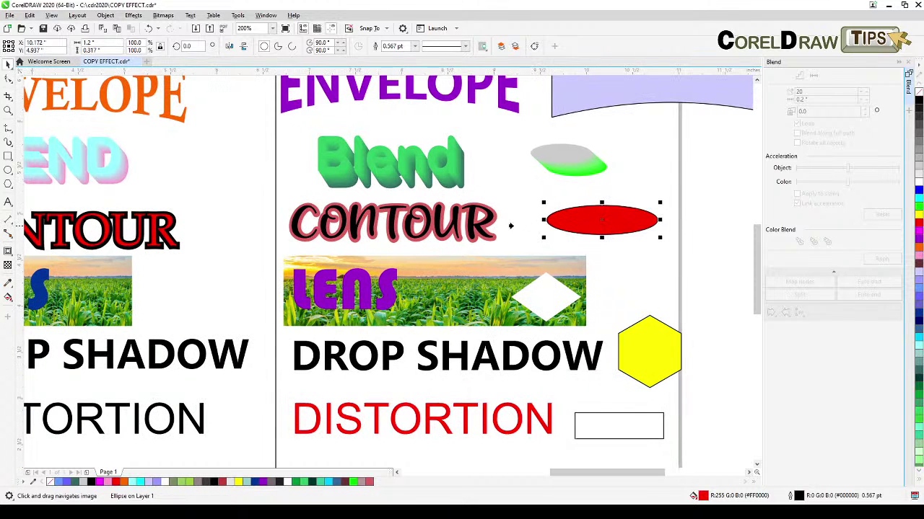
left_click(509, 202)
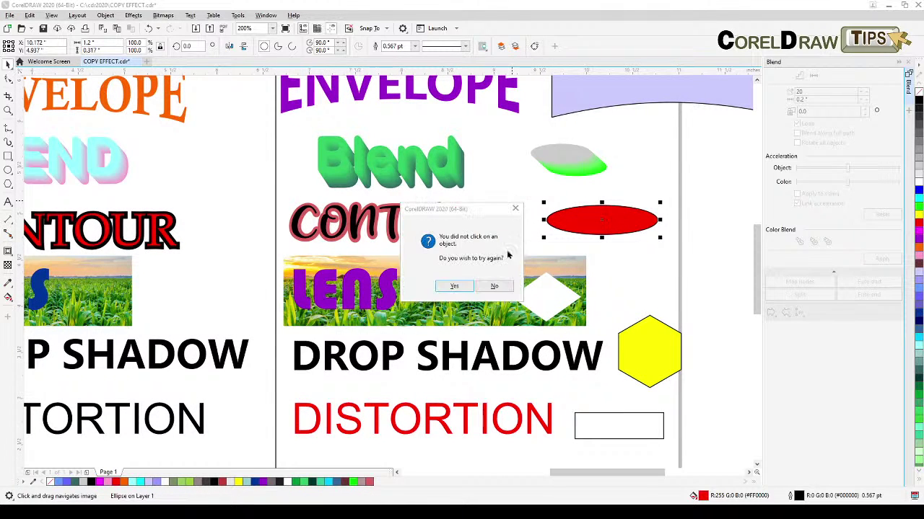
left_click(490, 287)
- Copy the contour effect from the script CONTOUR text onto the red ellipse, picking the pinkish red contour edge as the source
scroll(548, 220, "up", 2)
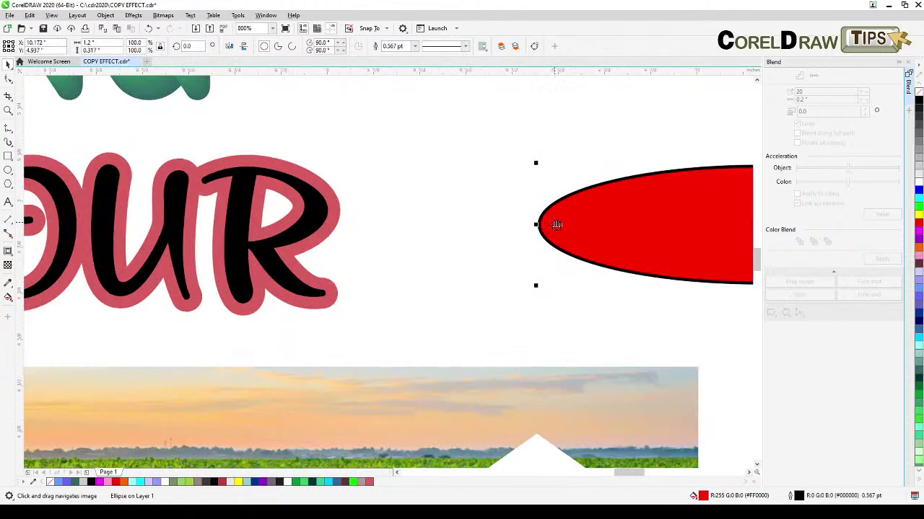
left_click_drag(556, 224, 473, 244)
left_click(358, 294)
left_click(498, 244)
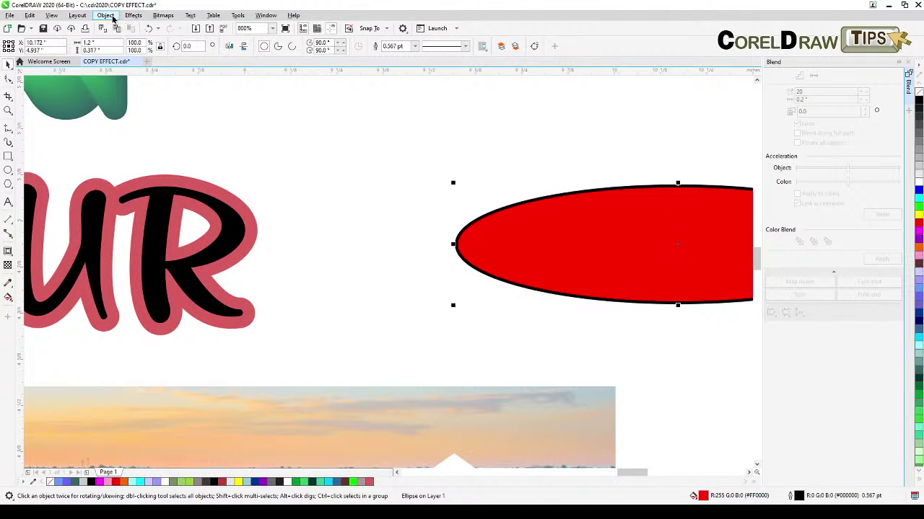
left_click(113, 17)
mouse_move(171, 114)
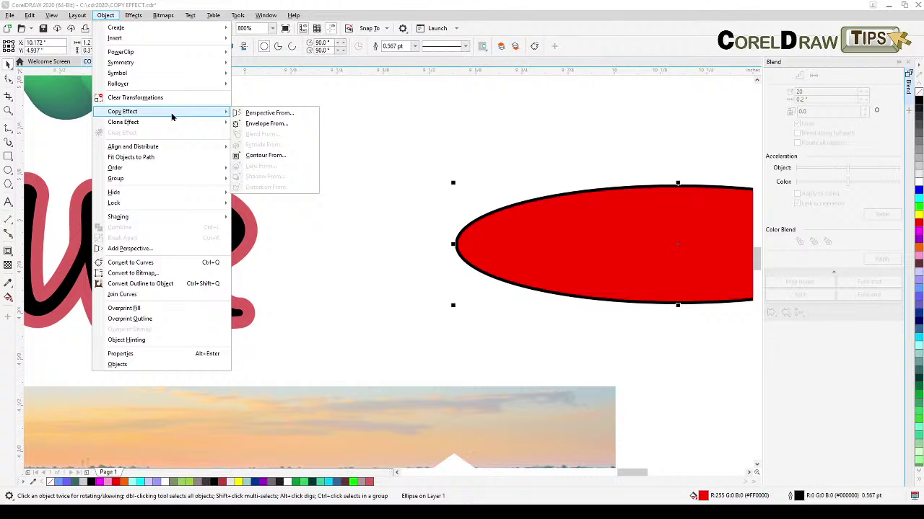
left_click(272, 161)
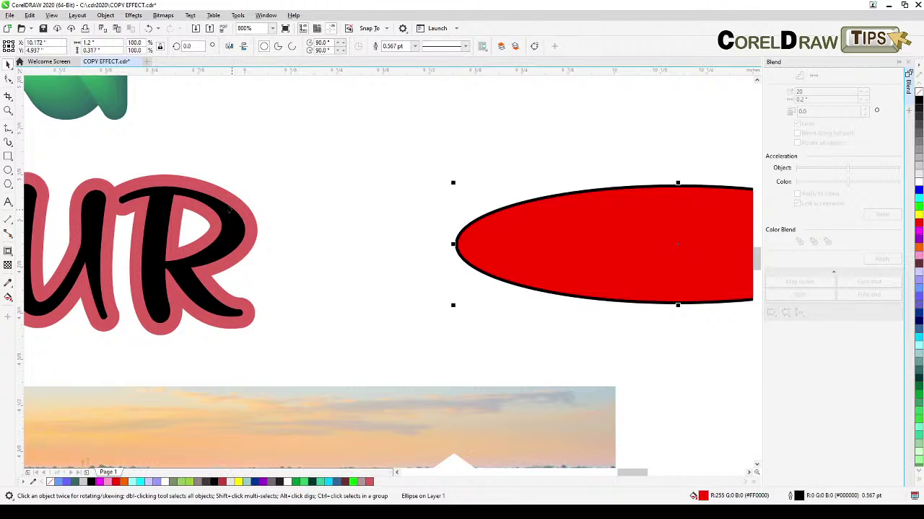
left_click(232, 214)
left_click(466, 287)
left_click(231, 199)
scroll(299, 226, "up", 2)
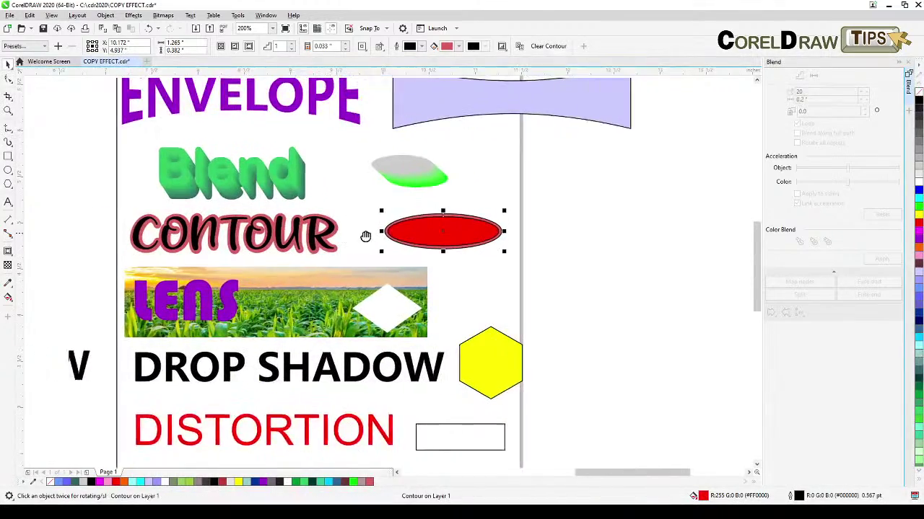
- Apply a uniform transparency of 31 to the blue LENS text over the cornfield image
left_click_drag(366, 236, 427, 235)
left_click_drag(397, 262, 565, 220)
left_click_drag(342, 308, 476, 278)
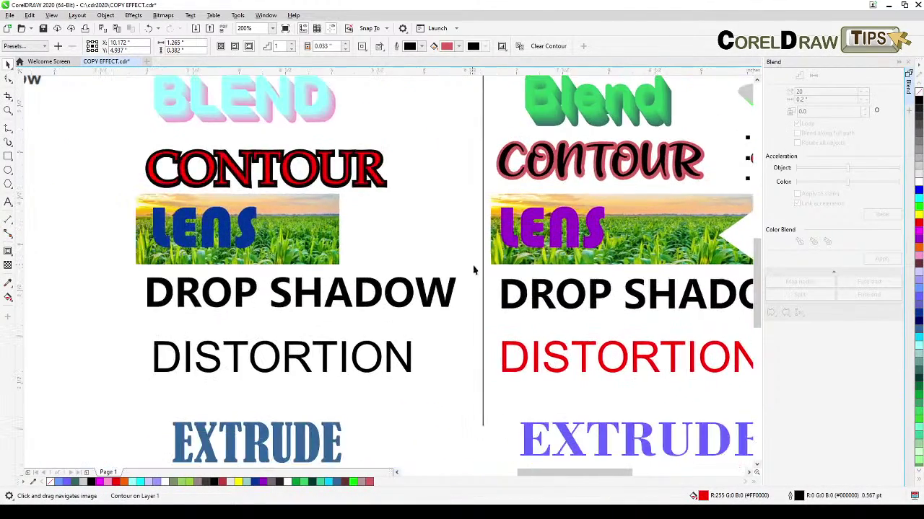
scroll(275, 235, "down", 1)
left_click_drag(268, 249, 326, 269)
scroll(326, 269, "up", 2)
scroll(324, 267, "down", 1)
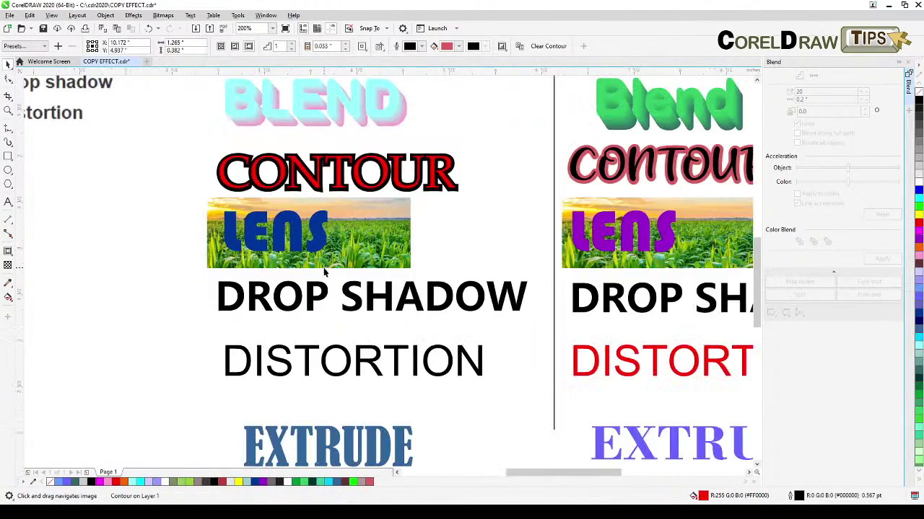
scroll(324, 272, "up", 1)
left_click(318, 247)
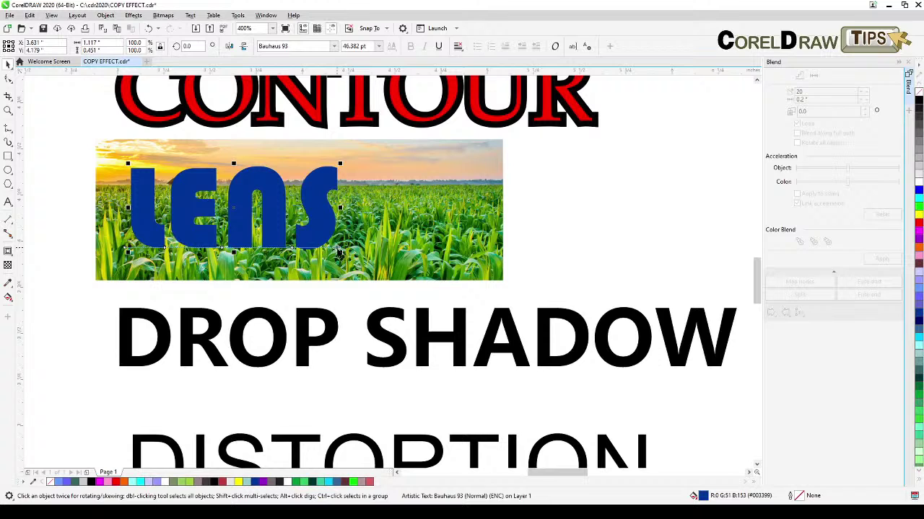
left_click(8, 265)
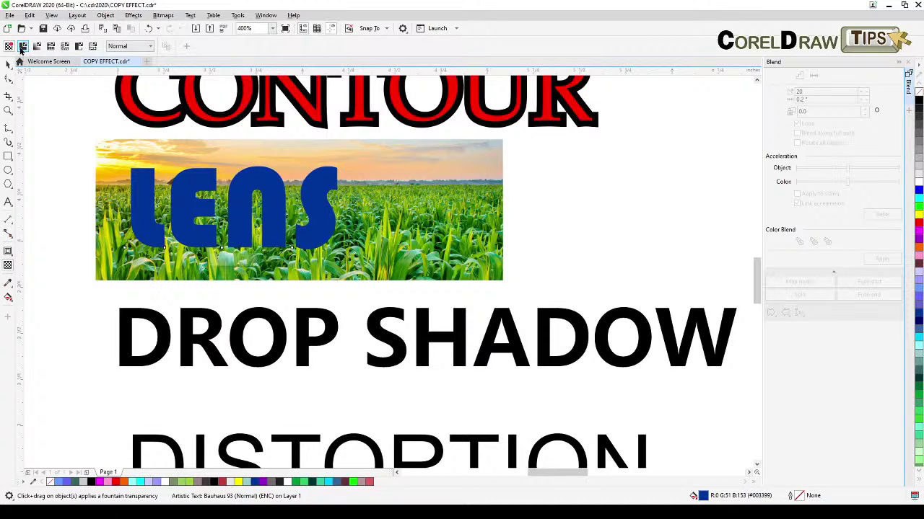
left_click(22, 47)
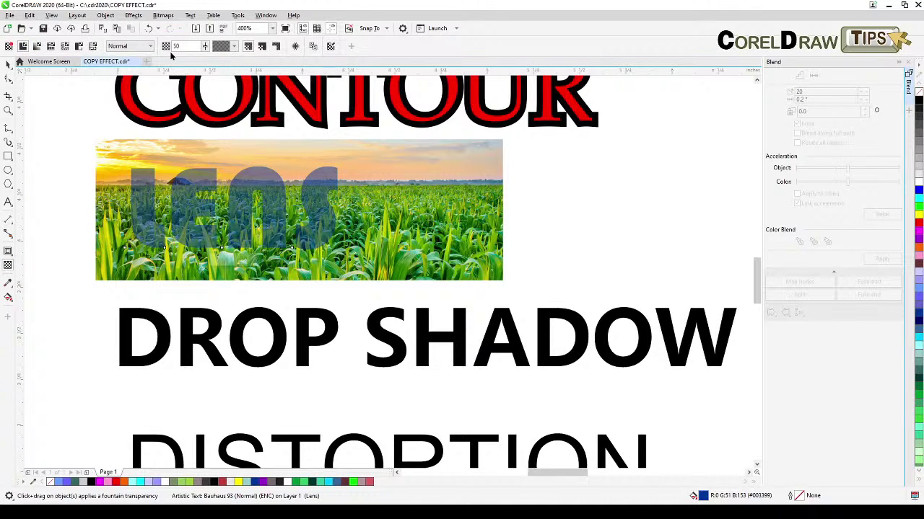
left_click(204, 46)
left_click(193, 59)
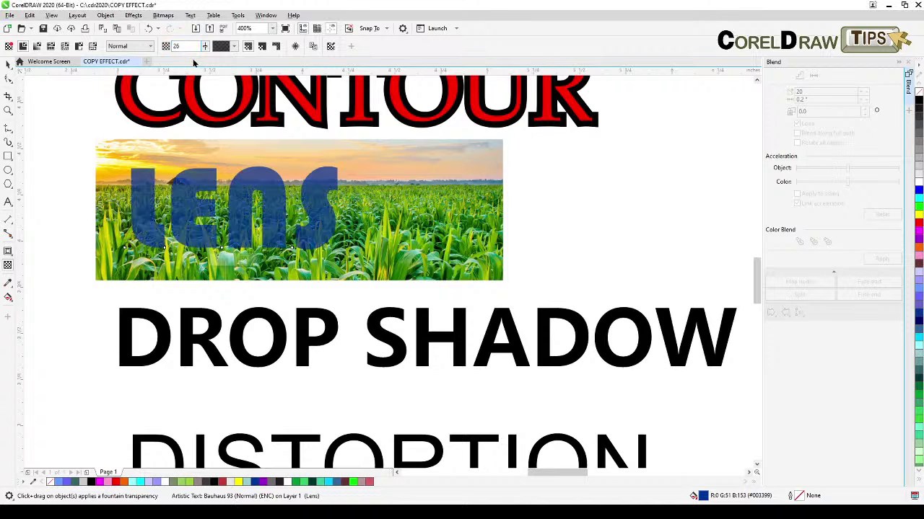
left_click(204, 47)
left_click(205, 57)
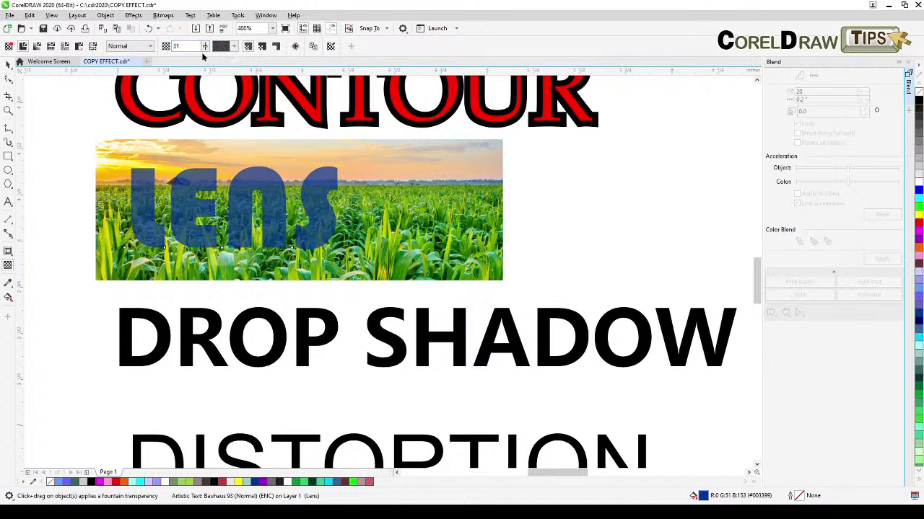
left_click(8, 64)
- Copy the lens effect from the blue LENS text onto both the purple LENS text and the white diamond
scroll(199, 171, "down", 1)
left_click_drag(405, 222, 342, 233)
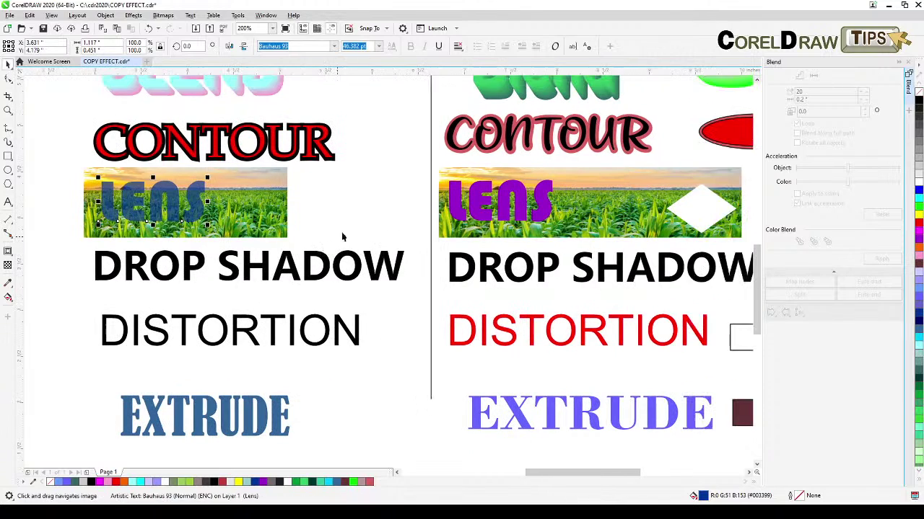
left_click(368, 213)
left_click(485, 216)
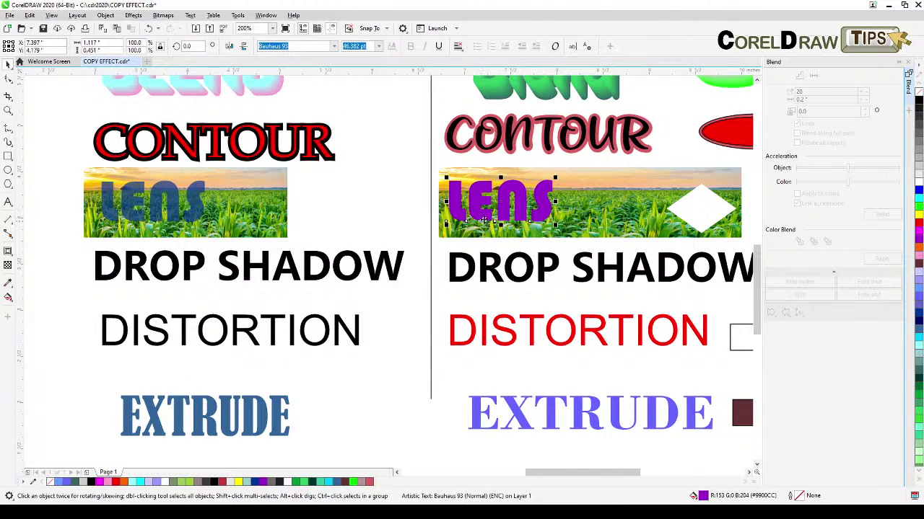
left_click(707, 211, "shift")
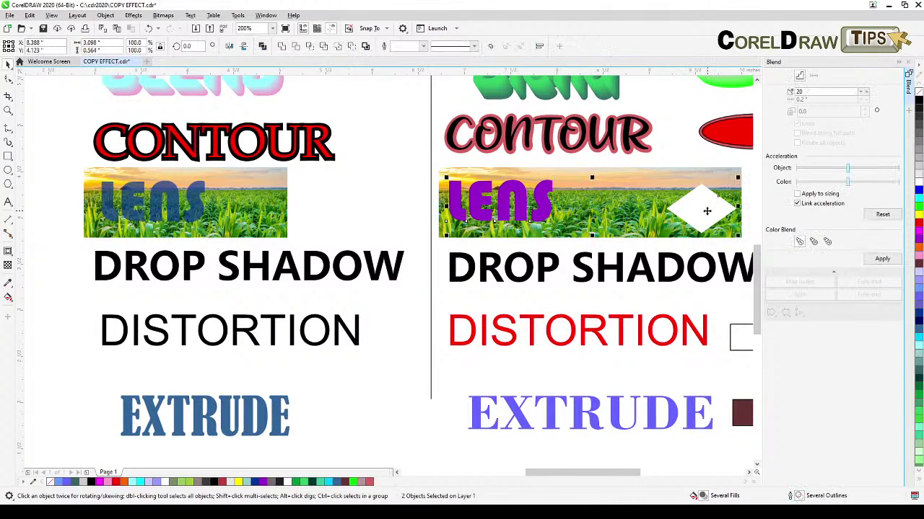
left_click(105, 15)
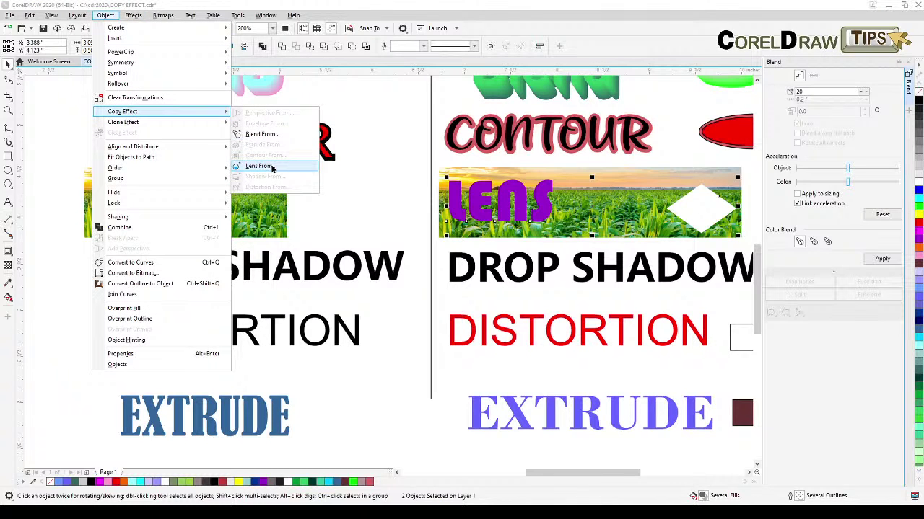
left_click(259, 166)
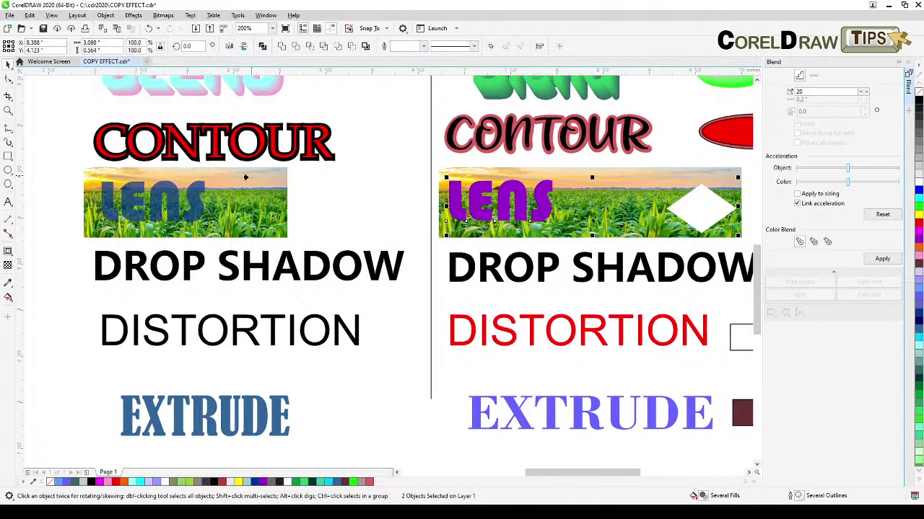
left_click(192, 194)
left_click(371, 212)
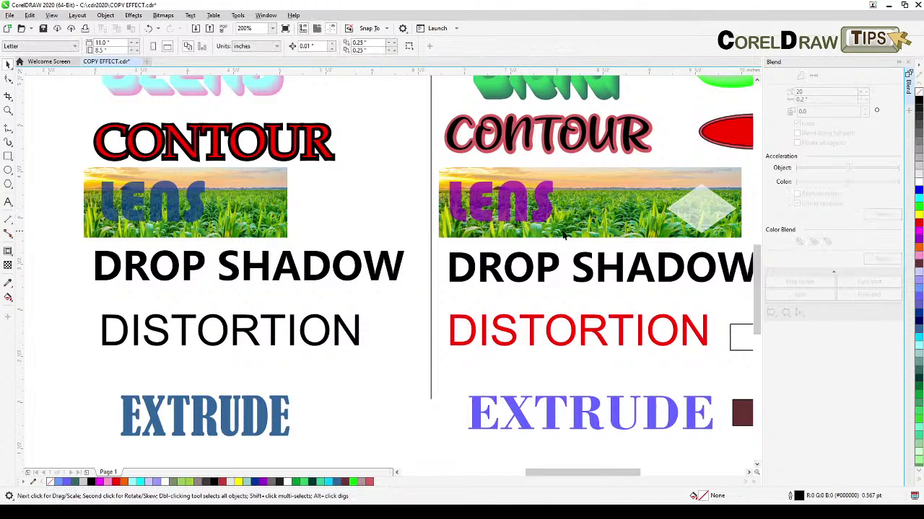
- Check the transparency value copied onto the white diamond
left_click(524, 208)
left_click(716, 214)
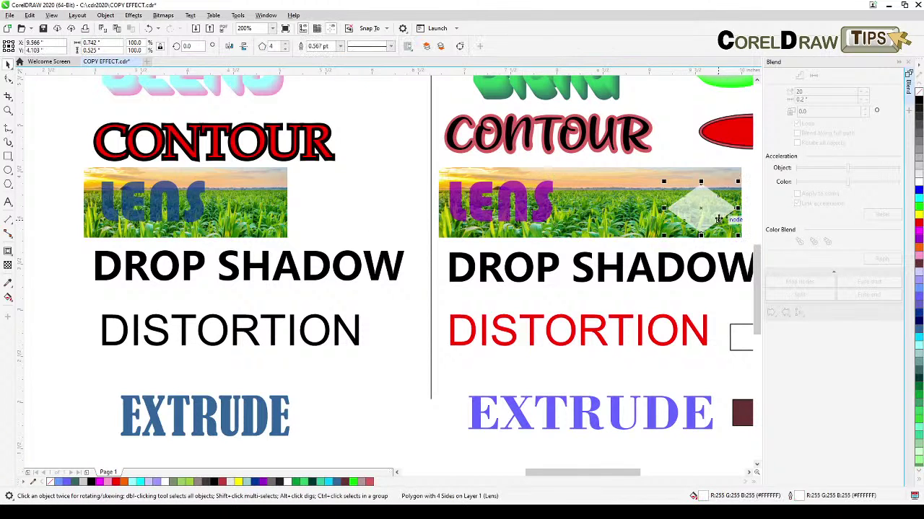
left_click(7, 265)
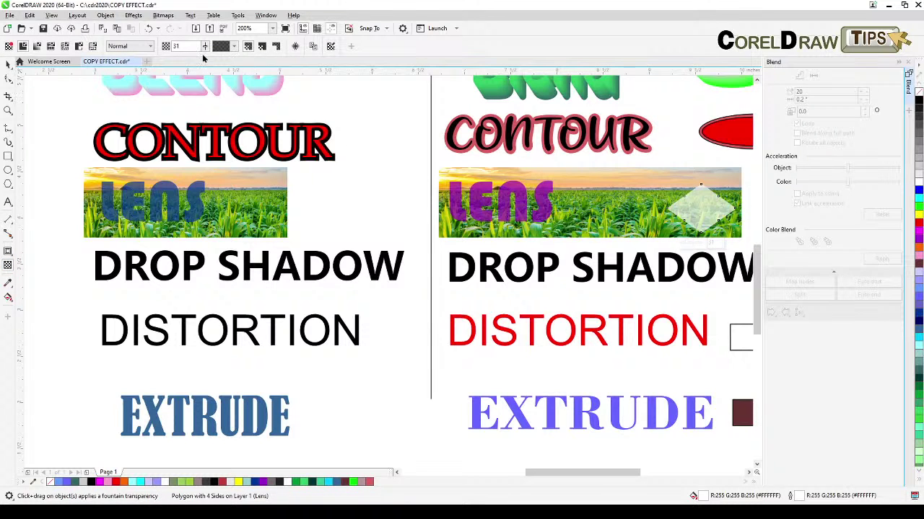
left_click(7, 64)
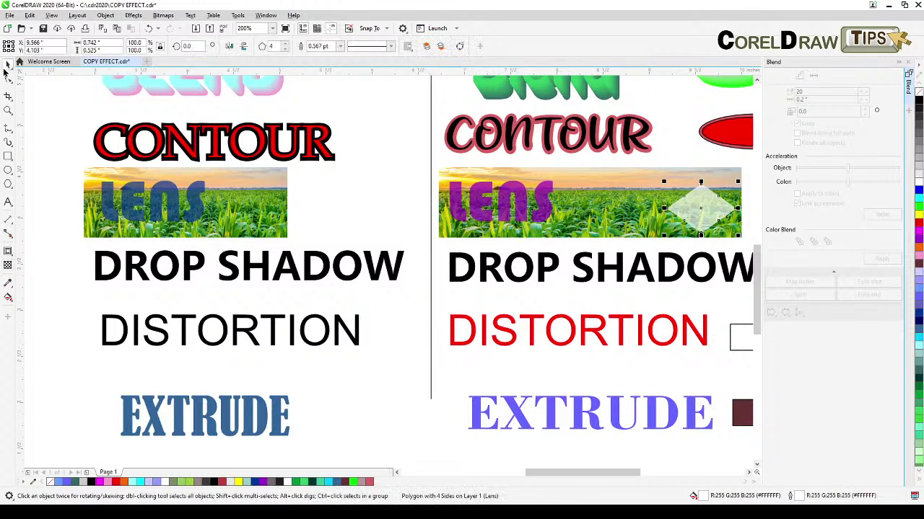
left_click(409, 197)
- Give the blue LENS text a vertical fountain transparency at 90°, solid at the letters' base and fading out toward their tops
left_click_drag(368, 241, 425, 240)
scroll(175, 202, "up", 1)
left_click_drag(196, 204, 256, 222)
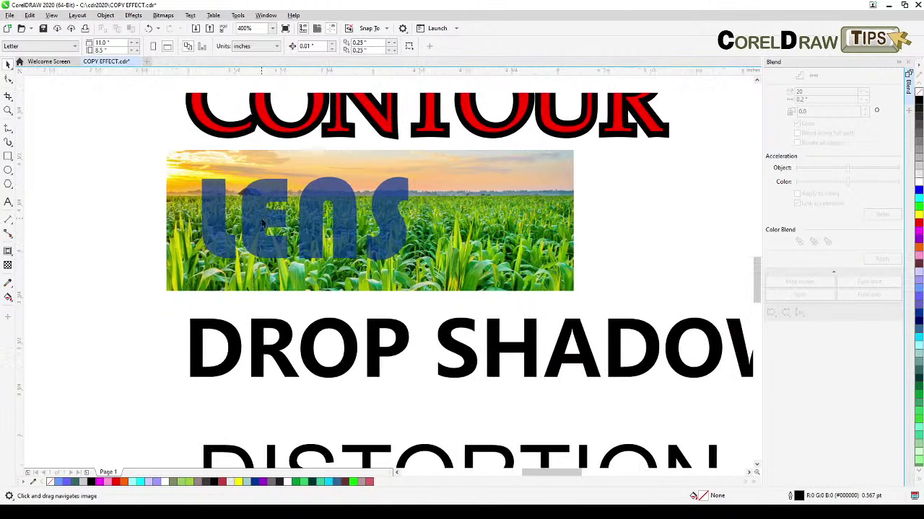
left_click(256, 227)
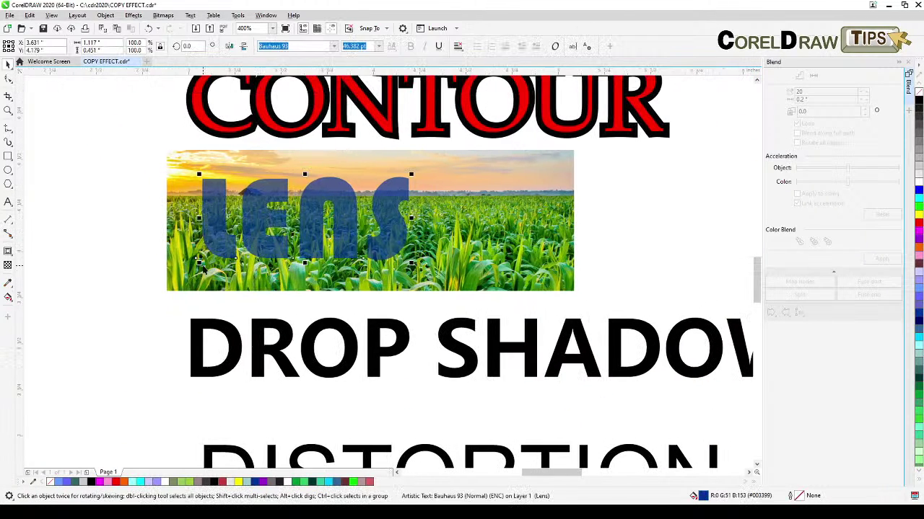
left_click(8, 265)
left_click_drag(312, 254, 312, 170)
left_click_drag(313, 254, 311, 262)
mouse_move(313, 173)
left_mouse_down()
mouse_move(309, 161)
mouse_move(312, 169)
left_mouse_up()
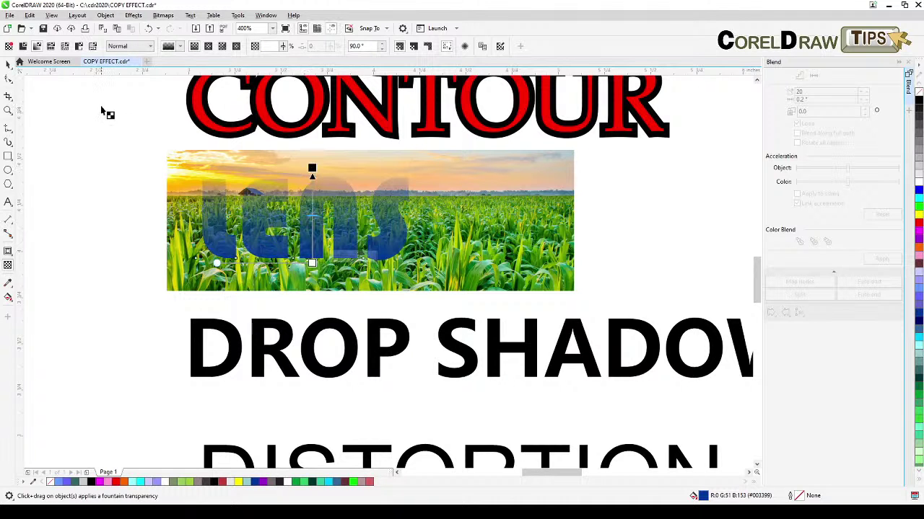
left_click(7, 64)
left_click(177, 192)
- Copy the gradient transparency from the blue LENS text onto the purple LENS text with Lens From, and close the Blend docker
scroll(183, 198, "down", 1)
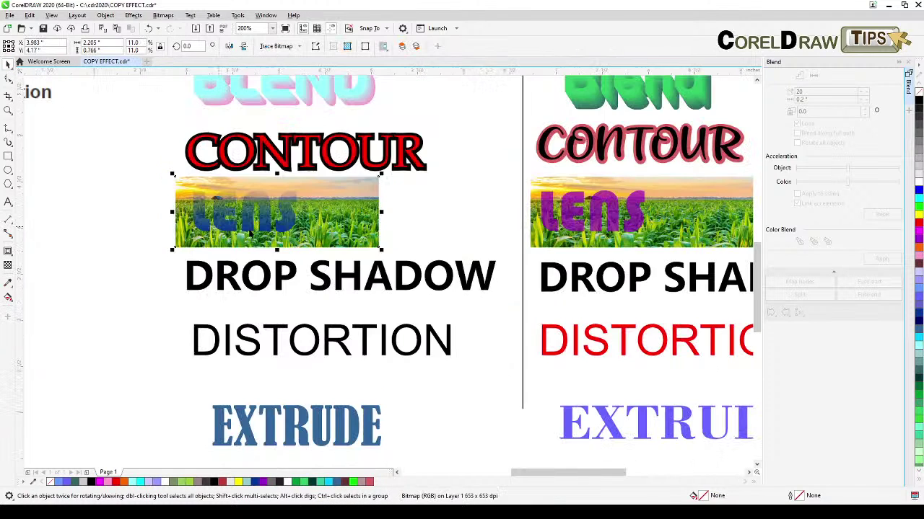
left_click_drag(370, 243, 315, 252)
left_click(381, 233)
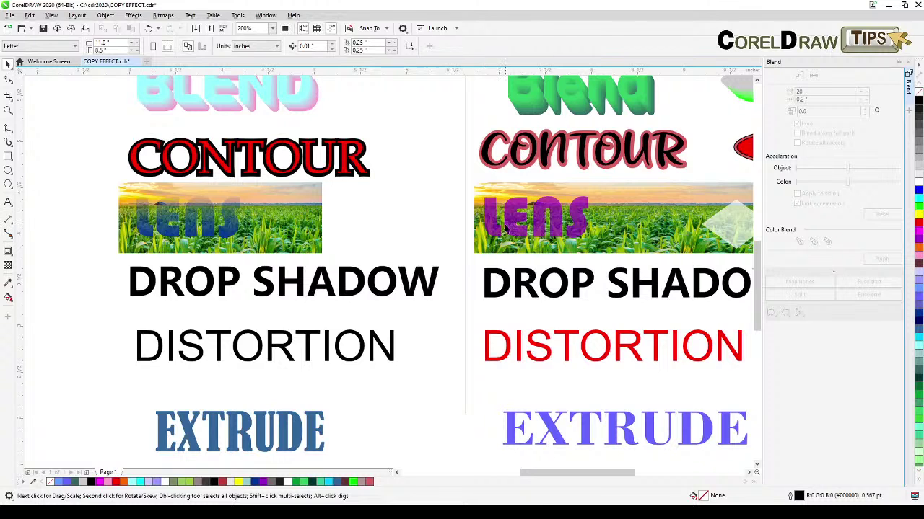
left_click(511, 229)
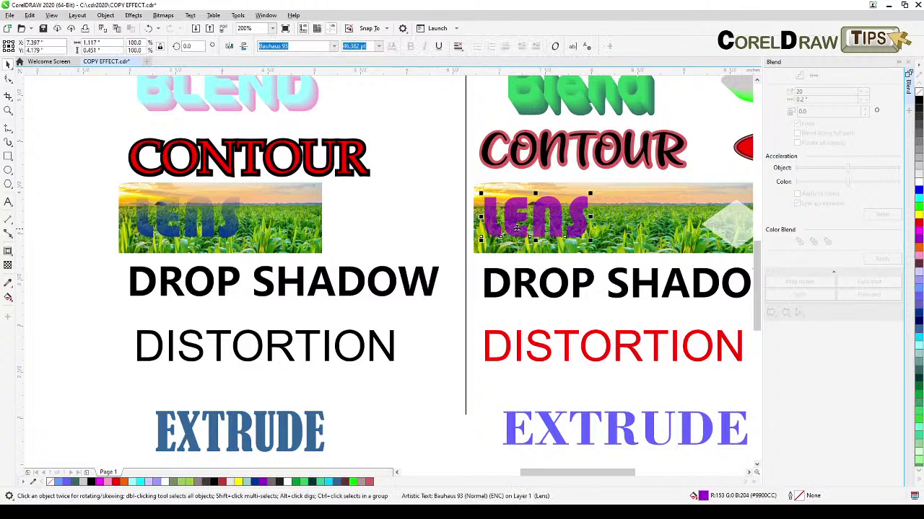
left_click(105, 15)
mouse_move(141, 111)
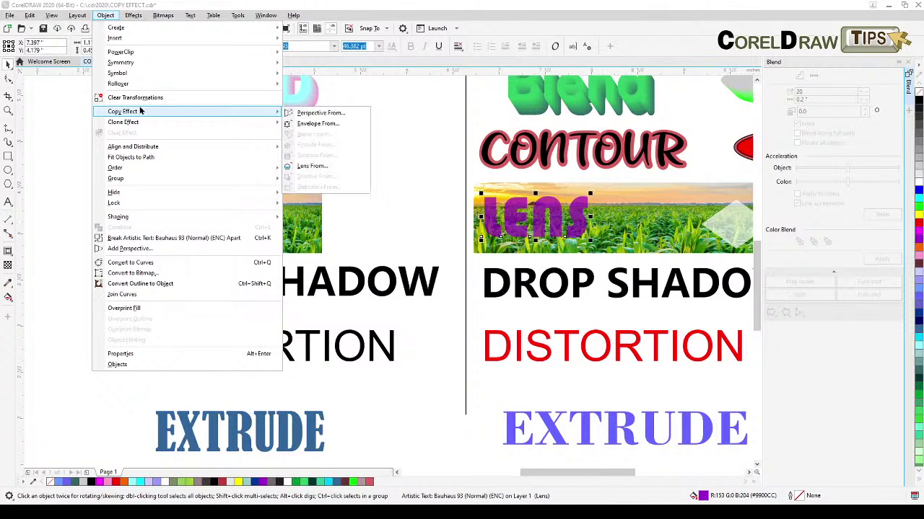
left_click(326, 166)
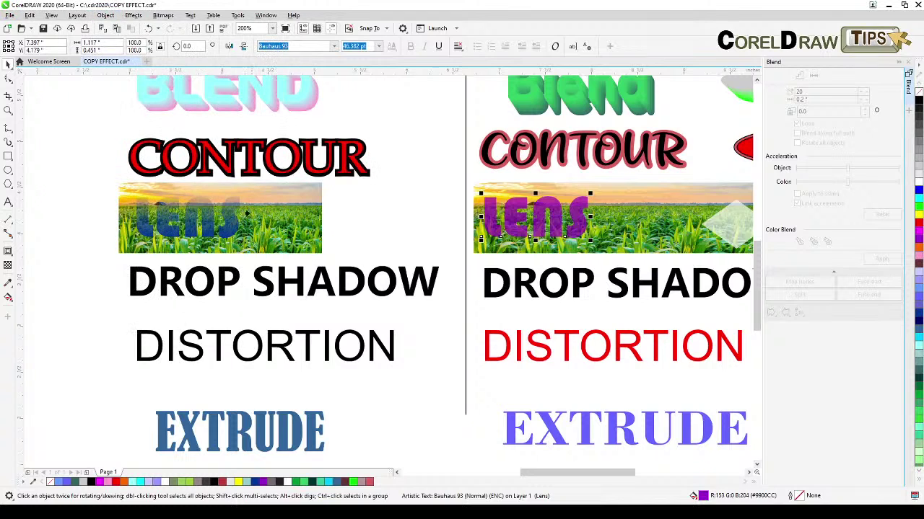
left_click(231, 220)
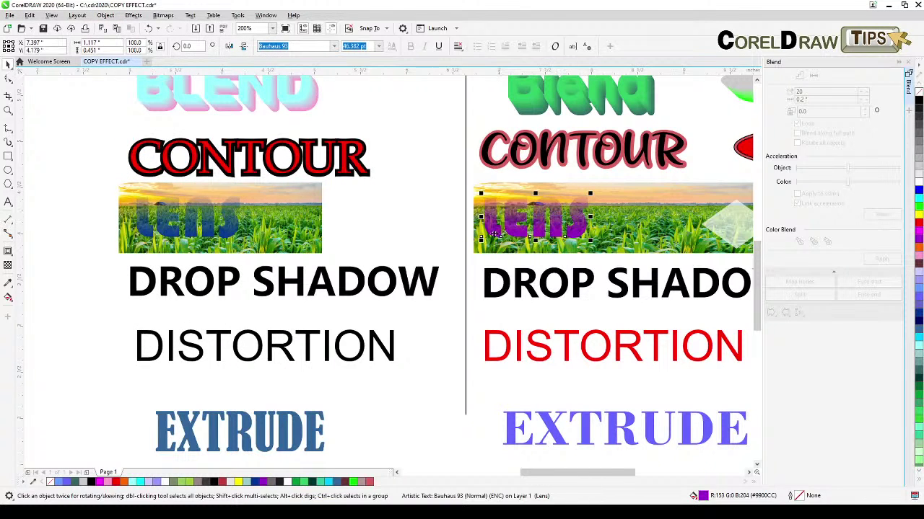
left_click(459, 241)
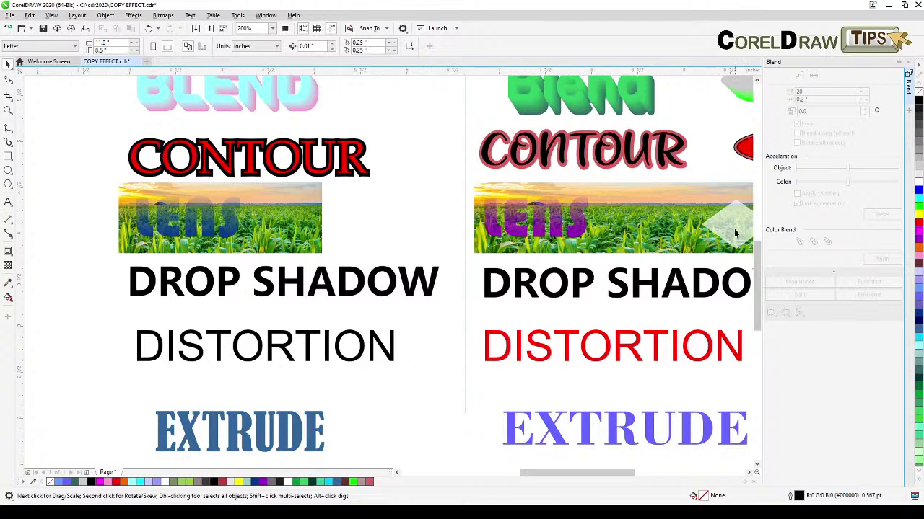
left_click(909, 65)
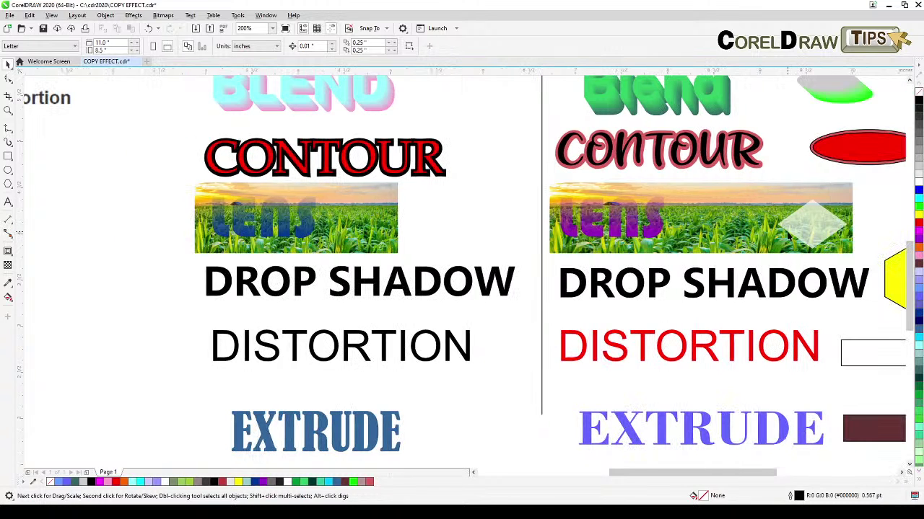
- Add a black drop shadow to the left-hand DROP SHADOW text, offset 0.01" horizontally and -0.021" vertically
left_click(431, 254)
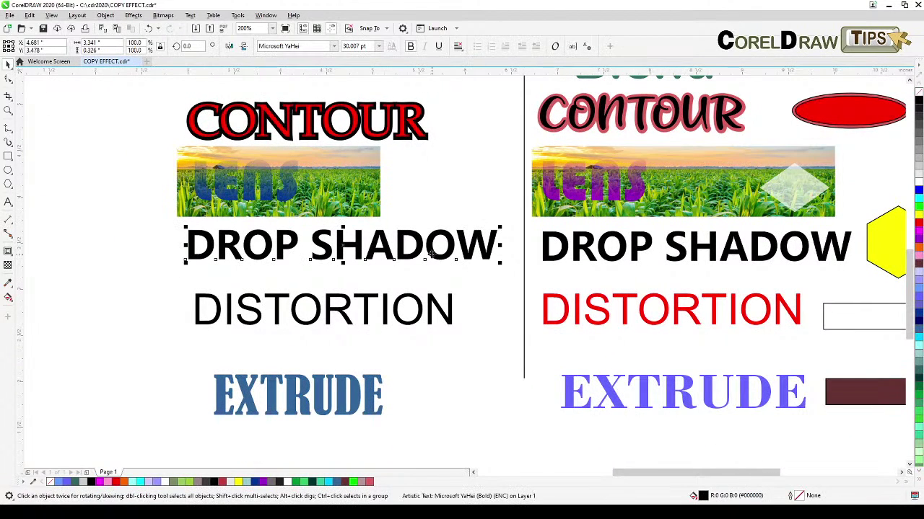
left_click(10, 254)
left_click(36, 251)
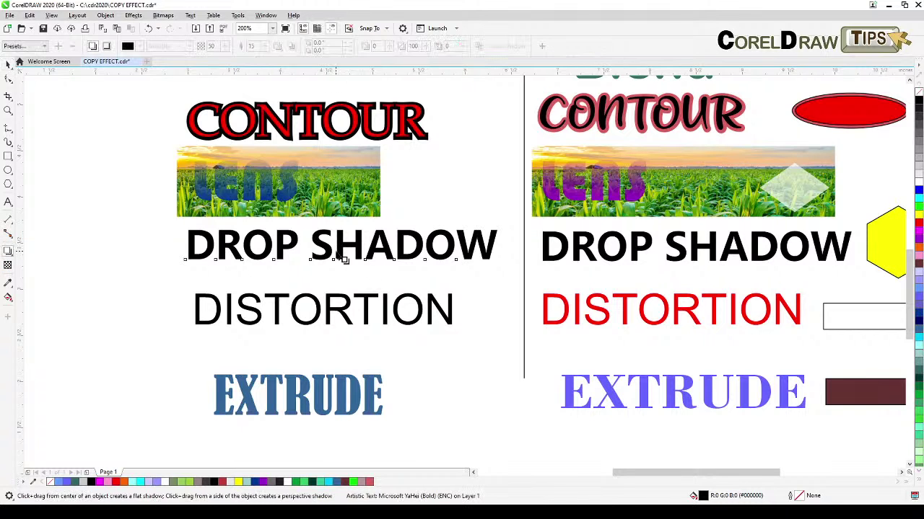
left_click_drag(331, 249, 349, 261)
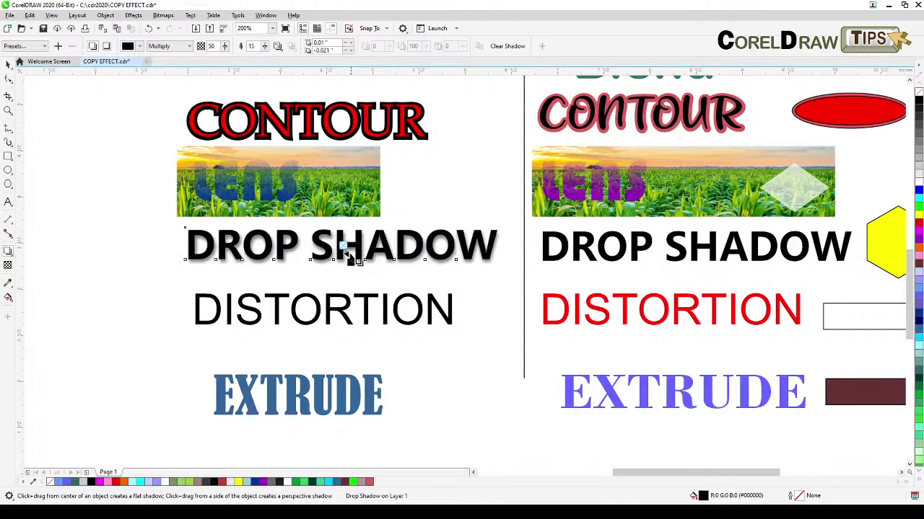
- Set the opacity of the left-hand DROP SHADOW text's shadow to 56
scroll(346, 263, "up", 2)
scroll(358, 236, "up", 1)
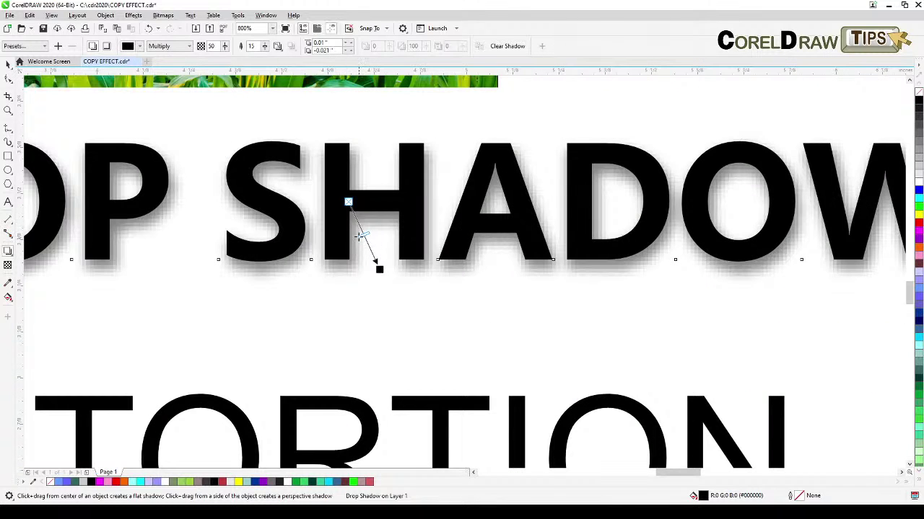
left_click_drag(361, 235, 364, 254)
scroll(364, 253, "down", 2)
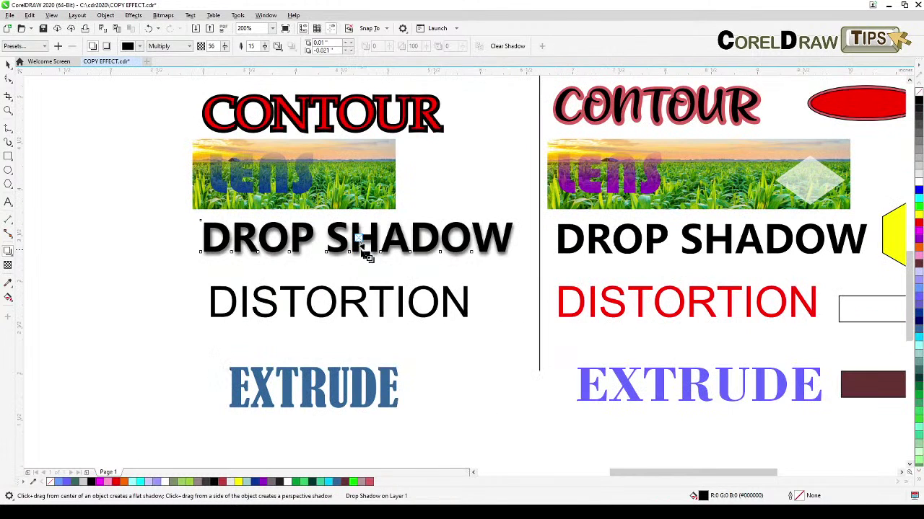
left_click(7, 65)
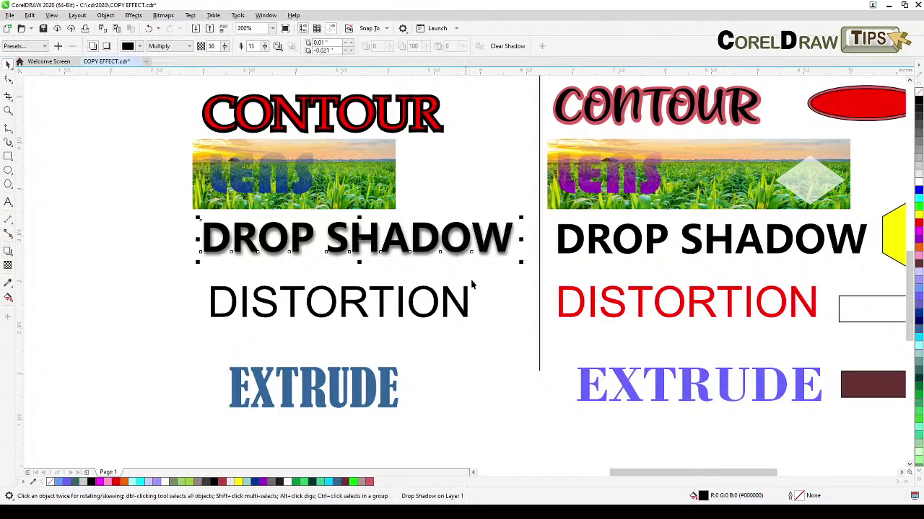
left_click(497, 296)
- Copy the shadow effect from the left-hand DROP SHADOW text onto the right-hand DROP SHADOW text
left_click(581, 246)
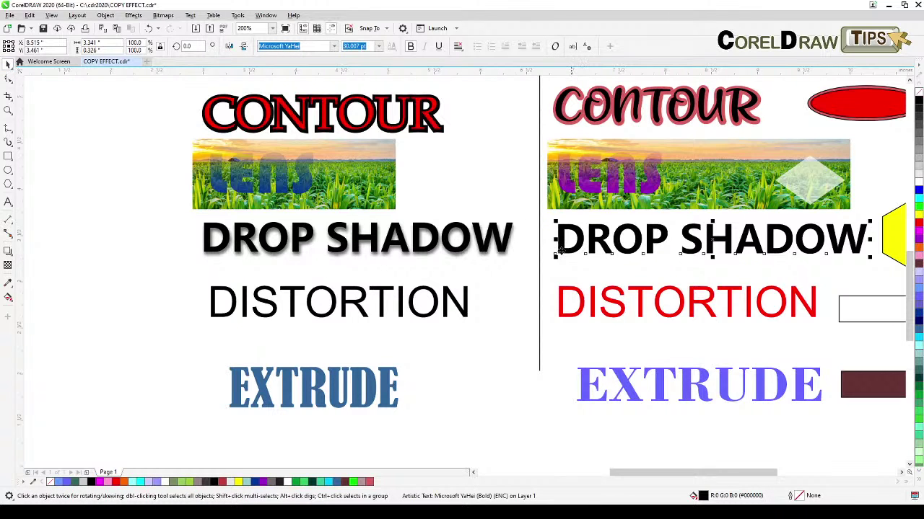
left_click(106, 16)
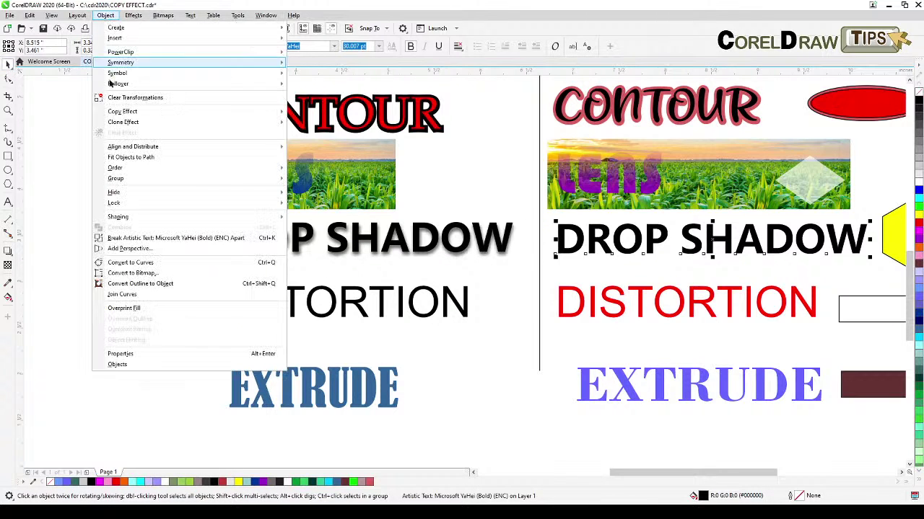
mouse_move(217, 112)
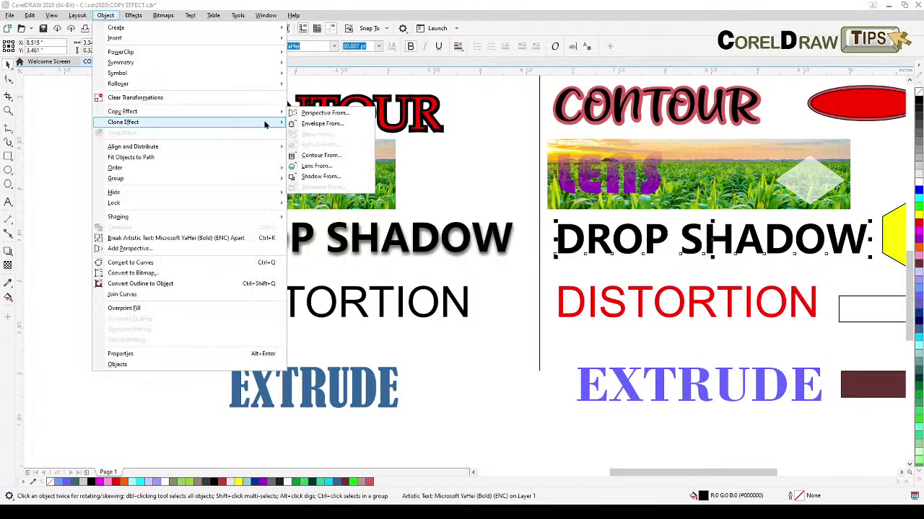
left_click(333, 177)
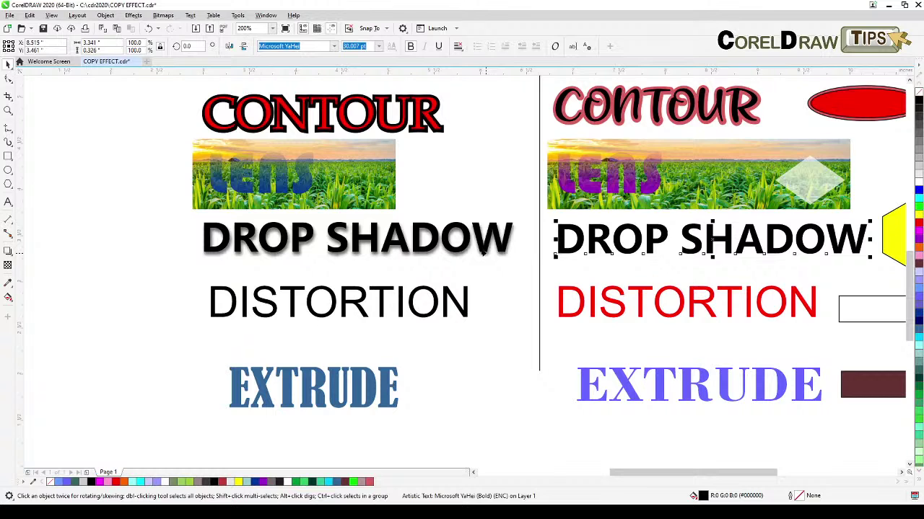
left_click(485, 249)
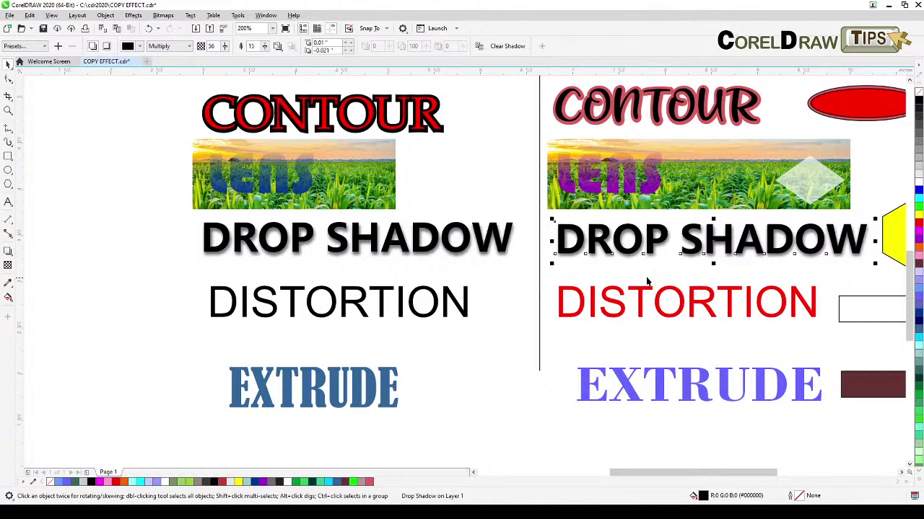
- Copy the shadow effect from the left-hand DROP SHADOW text onto the yellow hexagon
left_click_drag(653, 267, 507, 288)
left_click(754, 254)
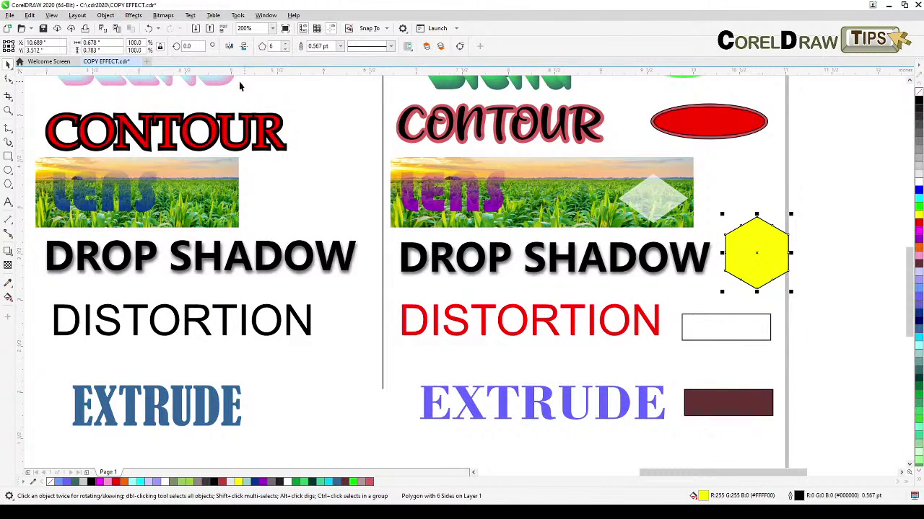
left_click(103, 15)
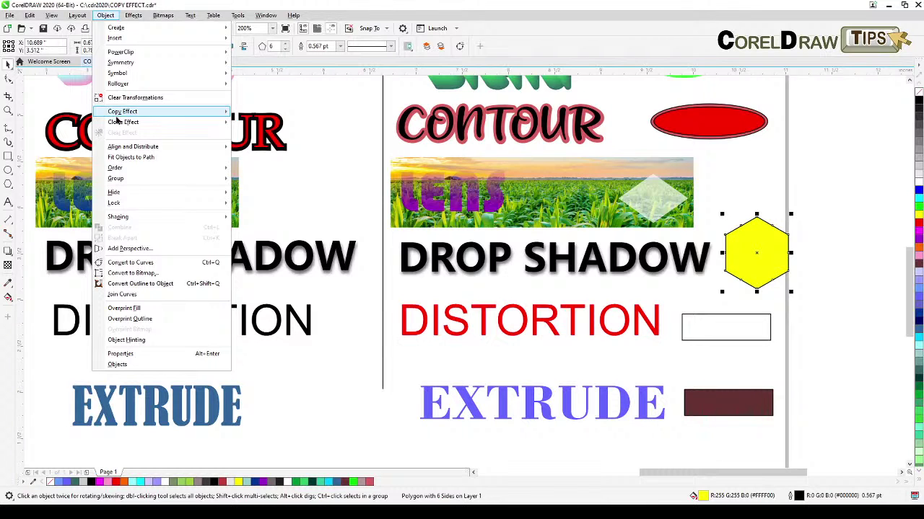
mouse_move(121, 116)
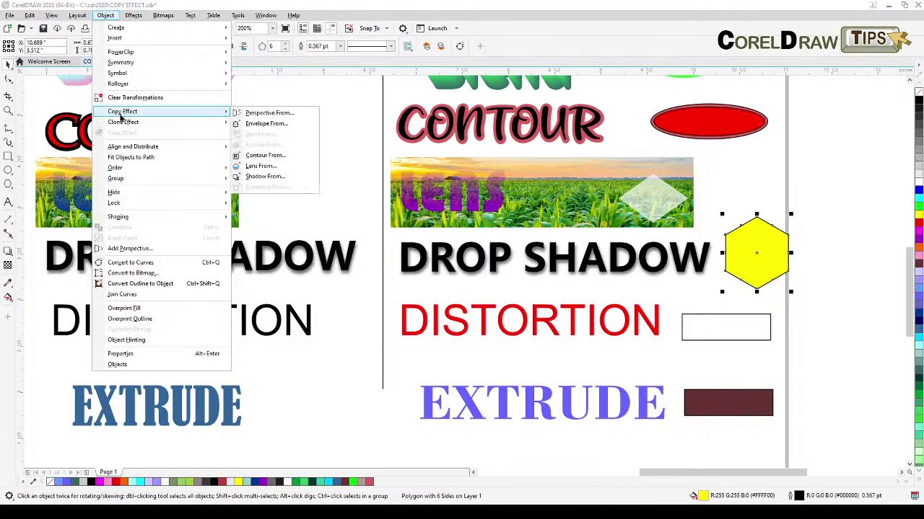
left_click(280, 180)
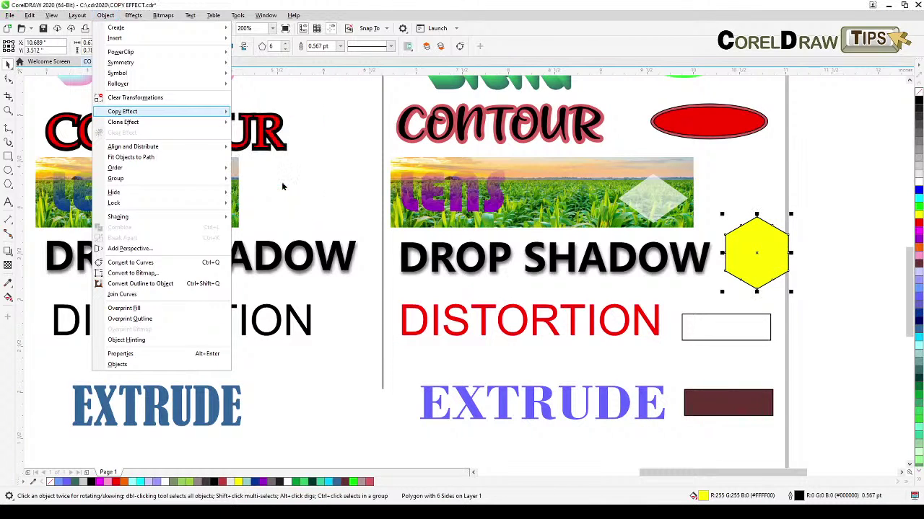
left_click(303, 271)
- Apply a push and pull distortion with an amplitude of -5 to the black DISTORTION text
left_click(311, 325)
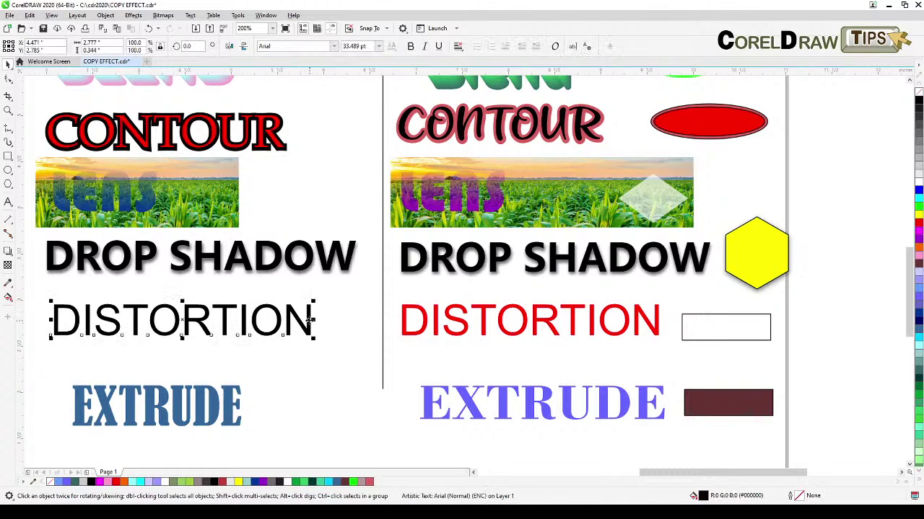
left_click_drag(312, 323, 389, 240)
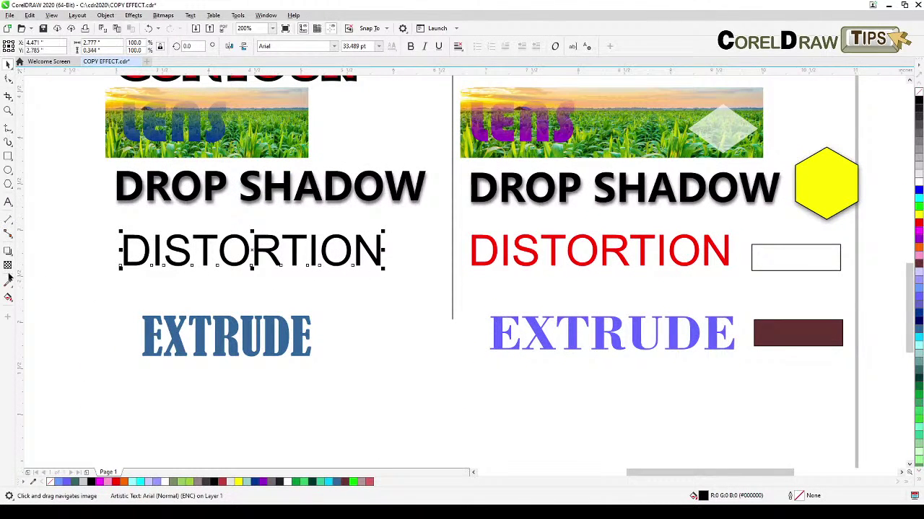
left_click(8, 185)
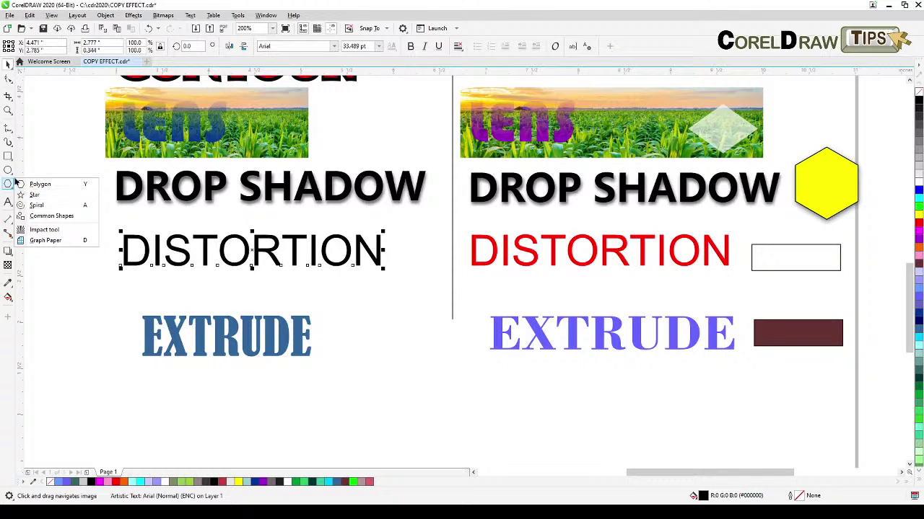
mouse_move(7, 142)
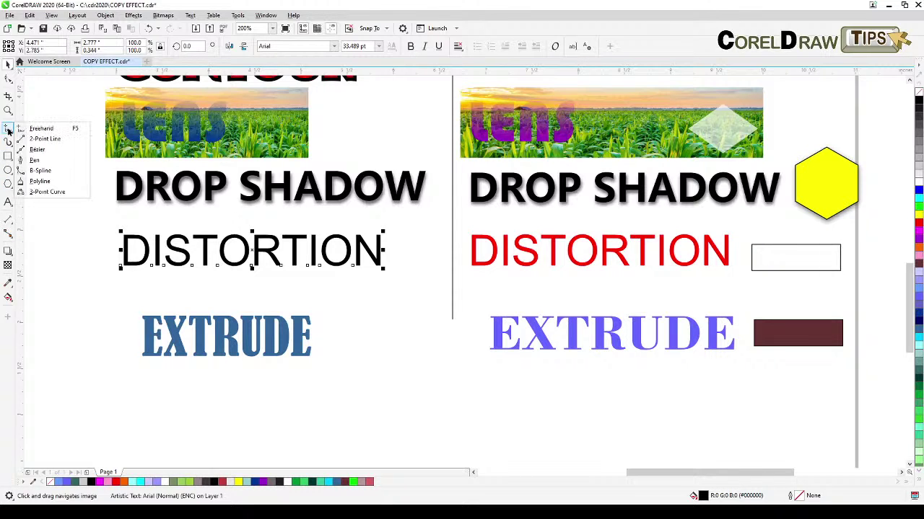
mouse_move(7, 96)
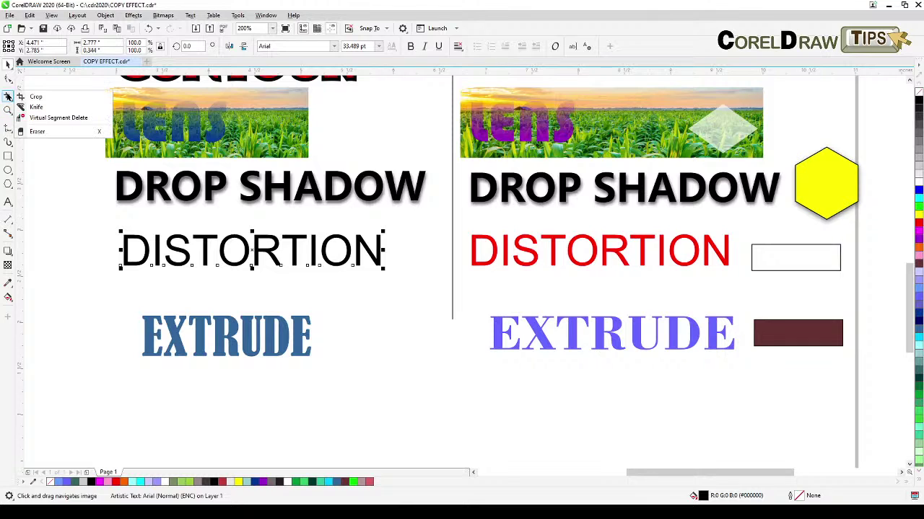
mouse_move(9, 186)
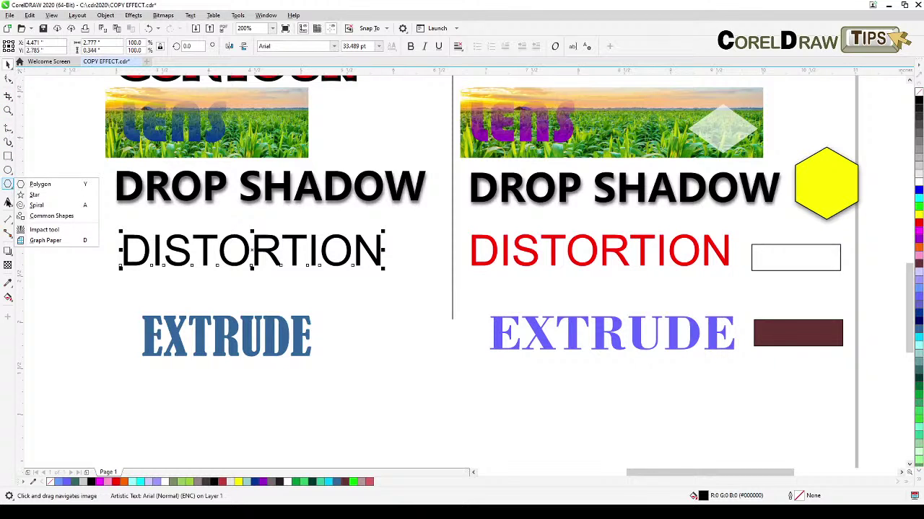
mouse_move(6, 223)
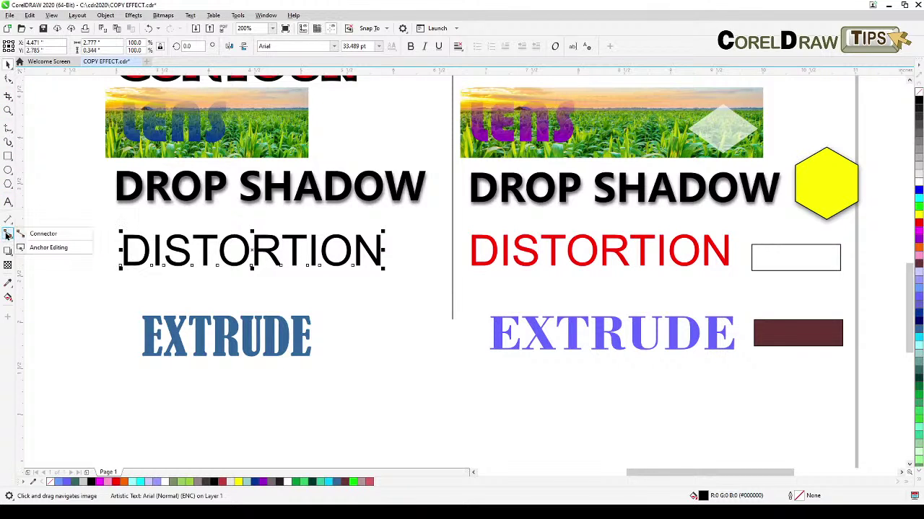
mouse_move(10, 254)
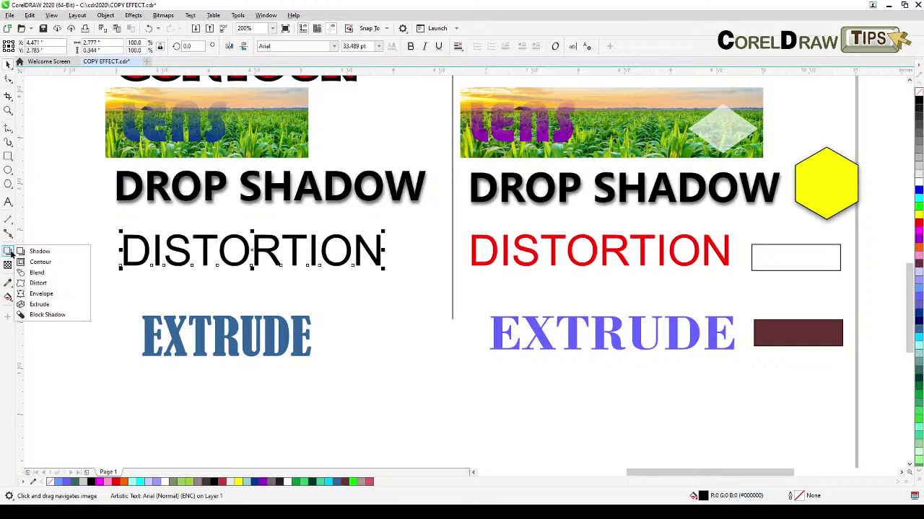
left_click(49, 286)
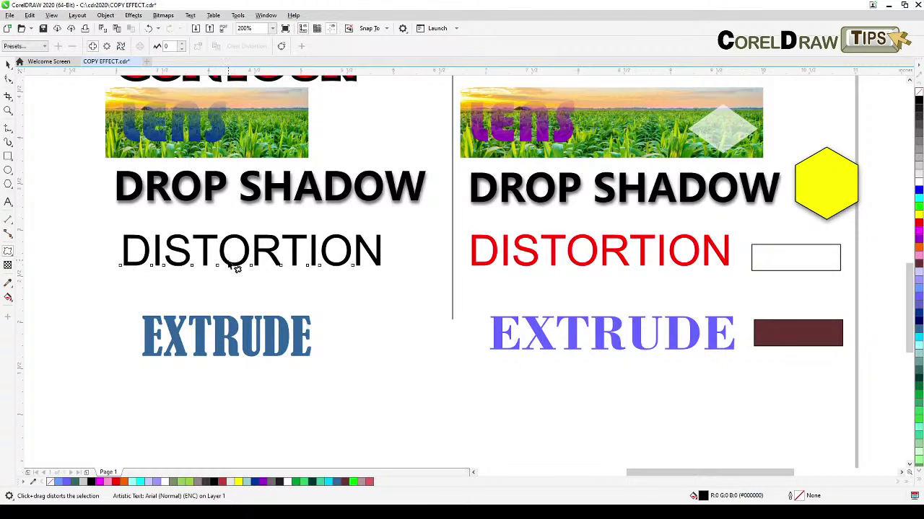
mouse_move(241, 264)
left_mouse_down()
mouse_move(267, 234)
mouse_move(253, 273)
mouse_move(247, 258)
mouse_move(246, 266)
left_mouse_up()
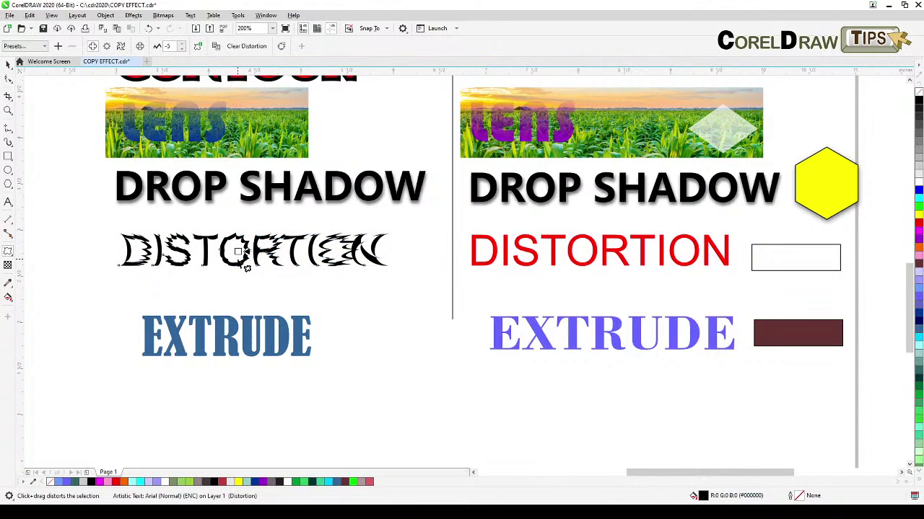
left_click(8, 64)
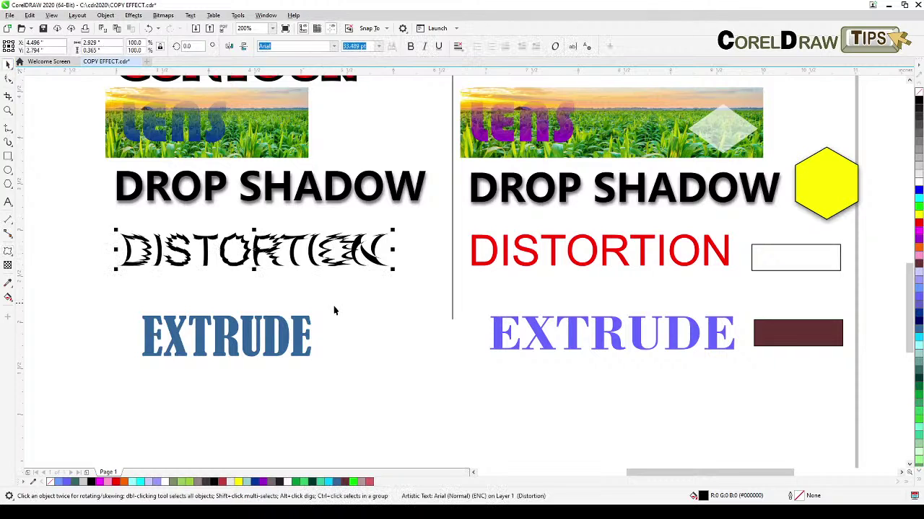
left_click(340, 328)
- Copy the distortion effect from the black DISTORTION text onto the red DISTORTION text
left_click(482, 268)
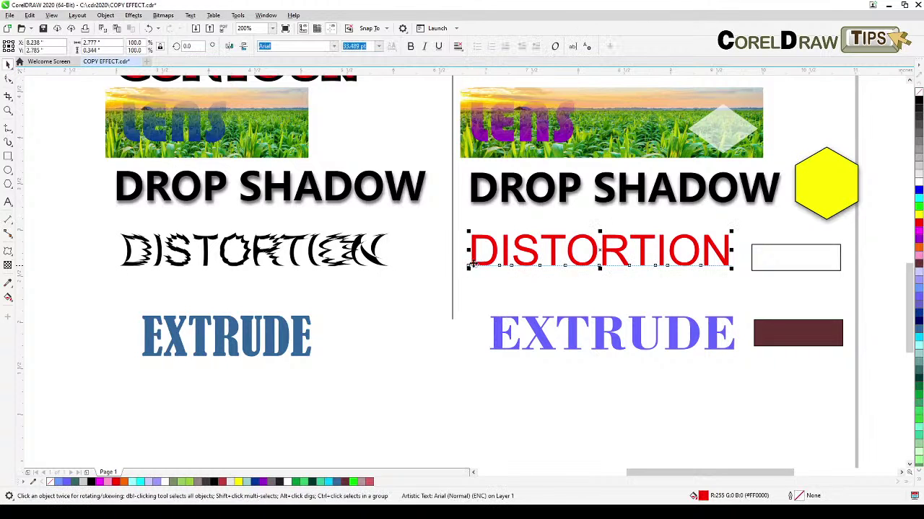
left_click(106, 15)
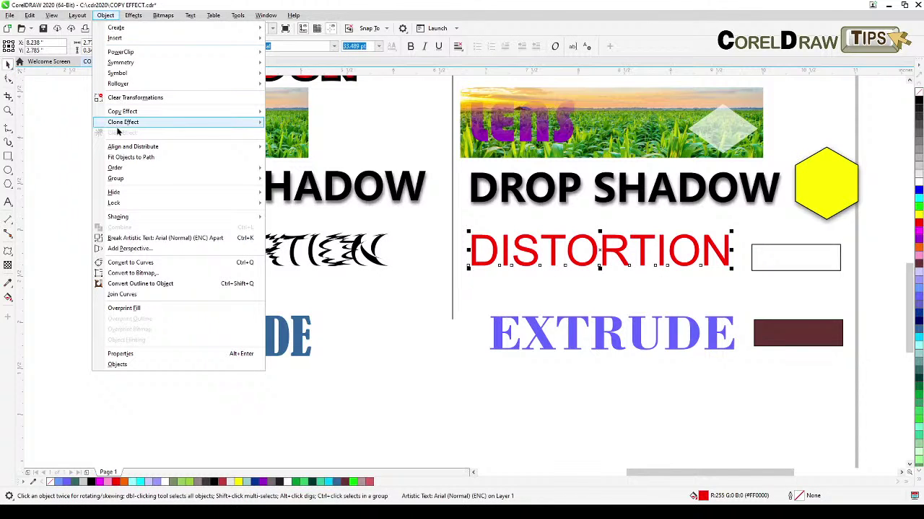
mouse_move(126, 111)
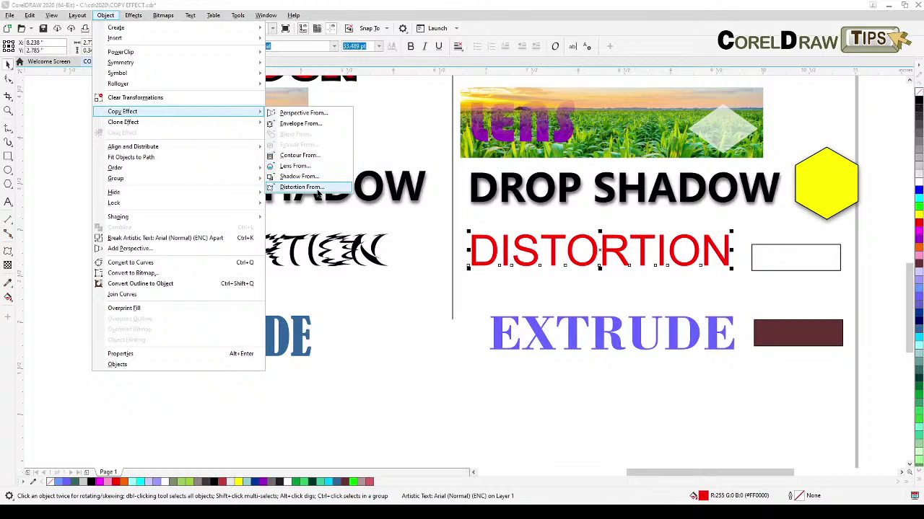
left_click(317, 188)
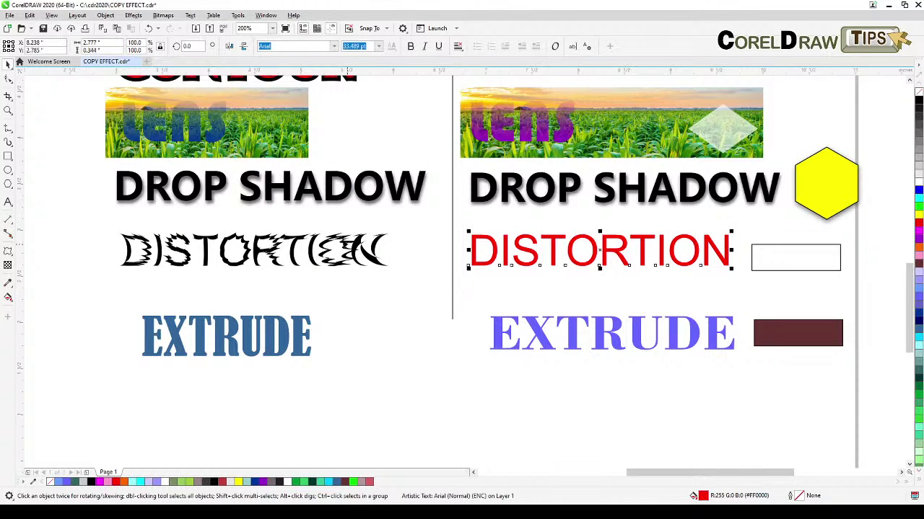
left_click(350, 249)
left_click(433, 314)
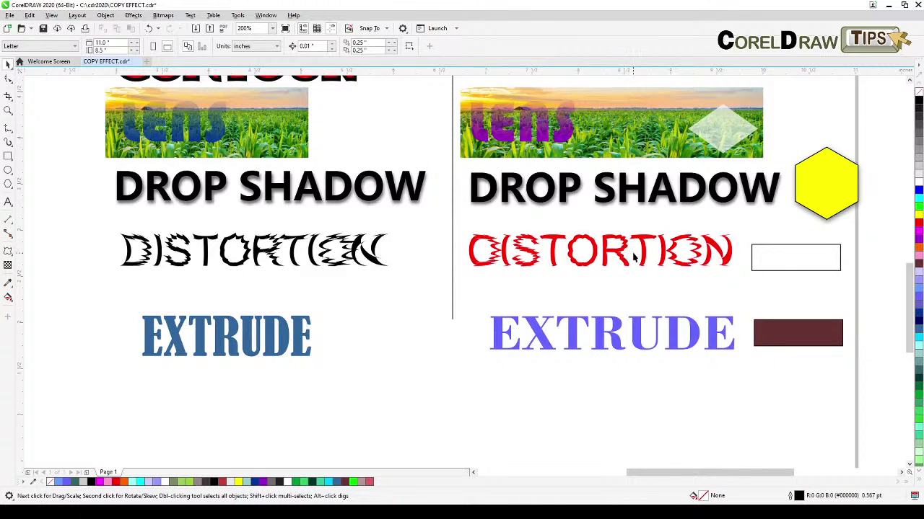
- Copy the distortion effect from the black DISTORTION text onto the unfilled rectangle beside the red DISTORTION text
left_click(789, 250)
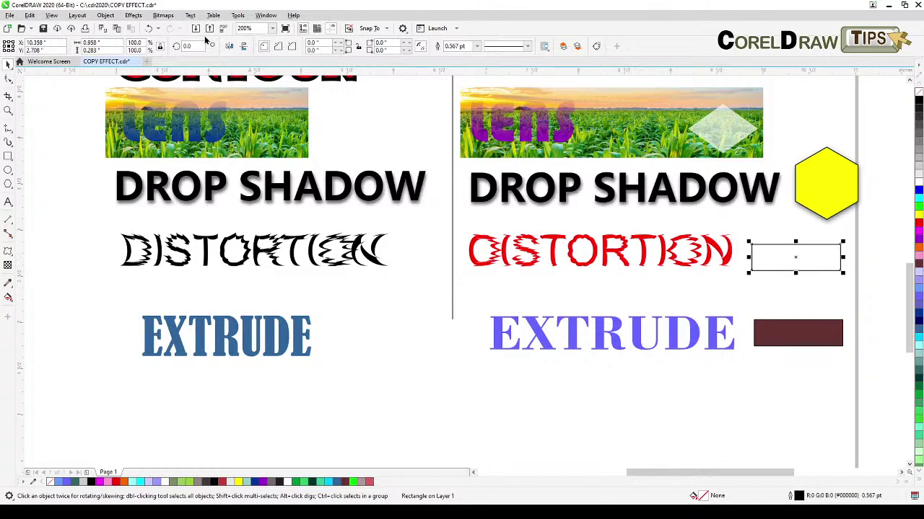
left_click(107, 16)
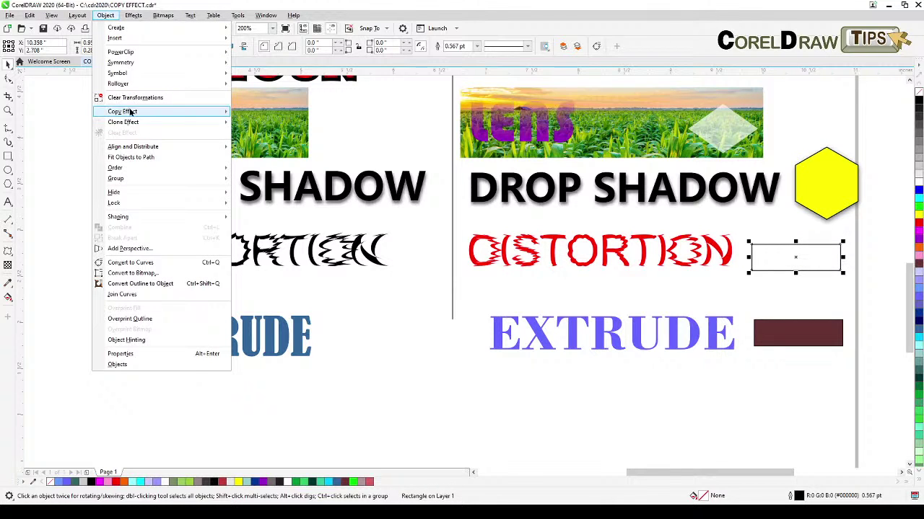
mouse_move(137, 111)
left_click(265, 187)
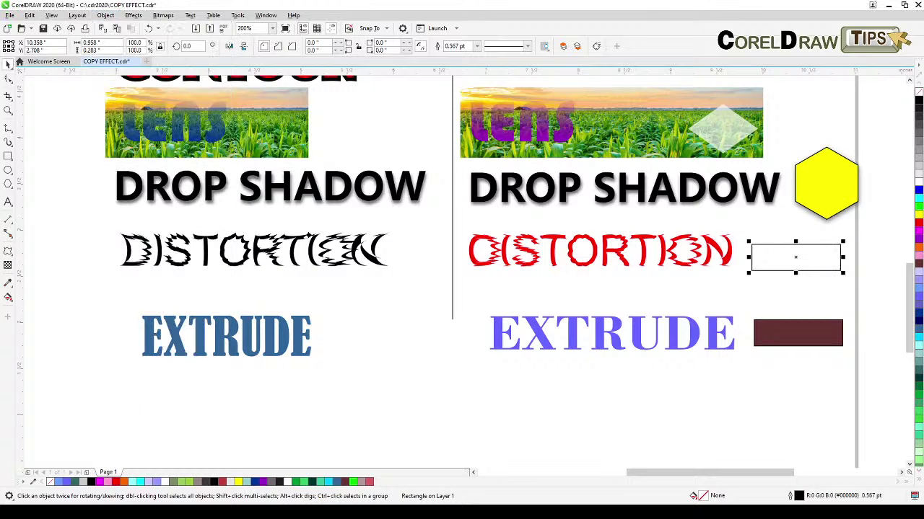
left_click(319, 247)
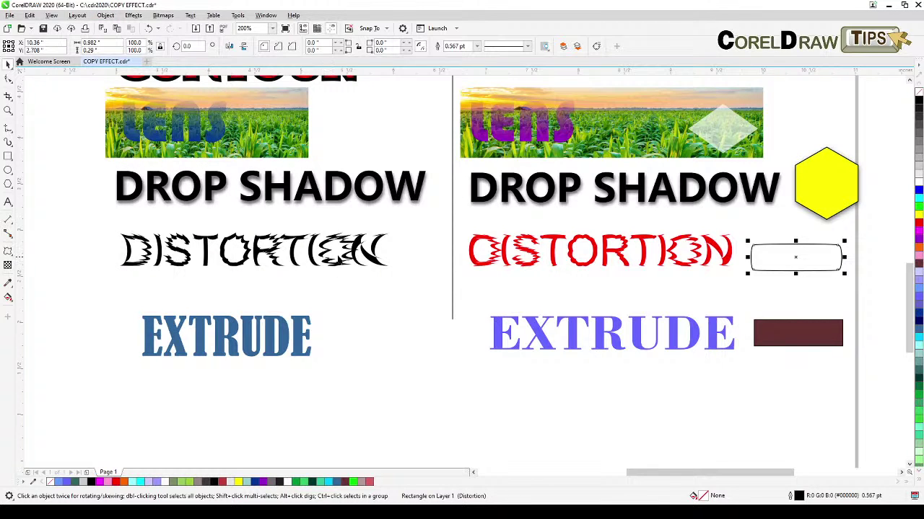
left_click(787, 288)
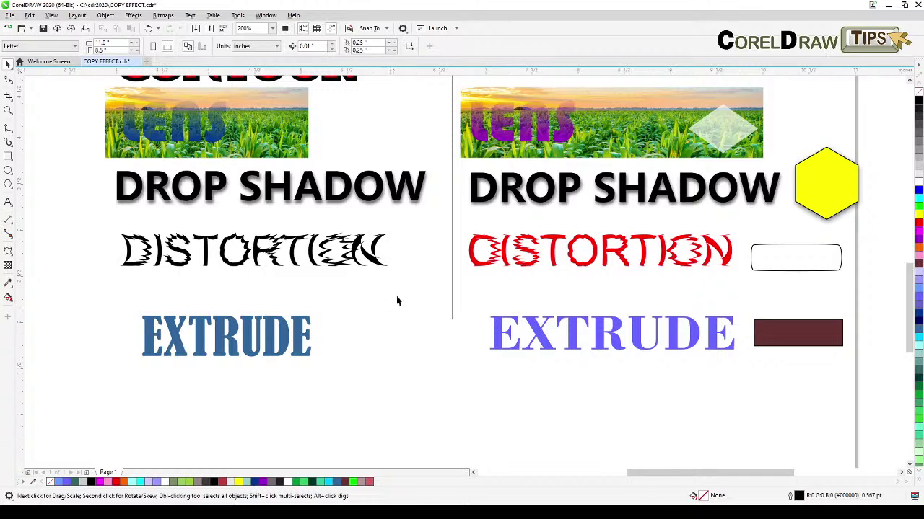
- Extrude the blue EXTRUDE text up and to the right, with the vanishing point at about 1.199", 0.487"
left_click_drag(312, 375, 336, 363)
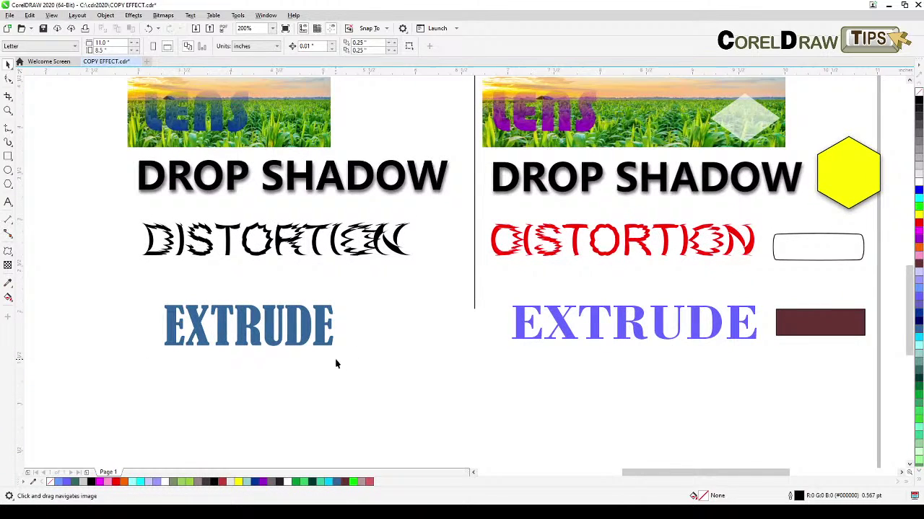
left_click(264, 347)
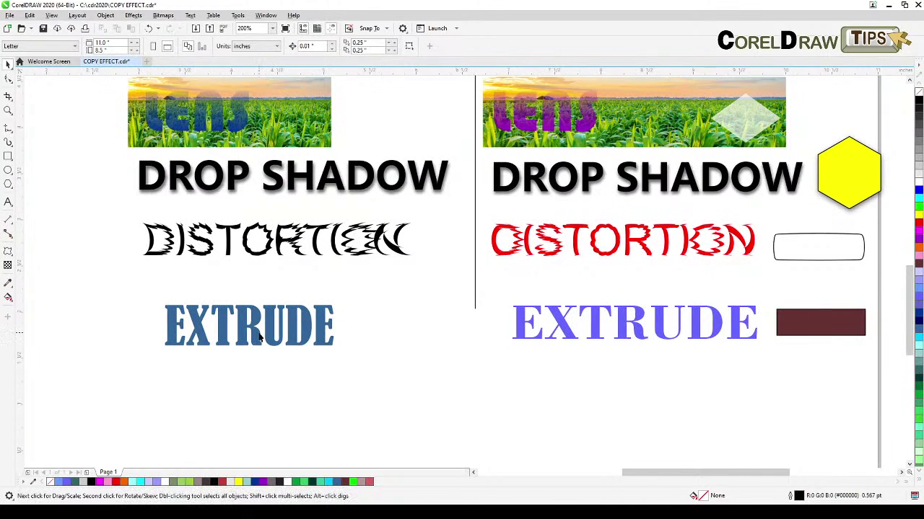
left_click(8, 251)
left_click(32, 307)
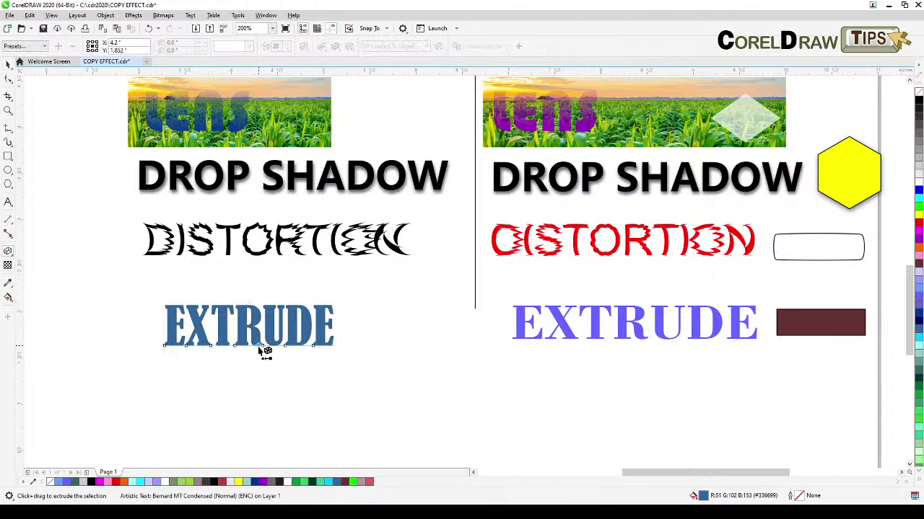
left_click_drag(256, 330, 357, 283)
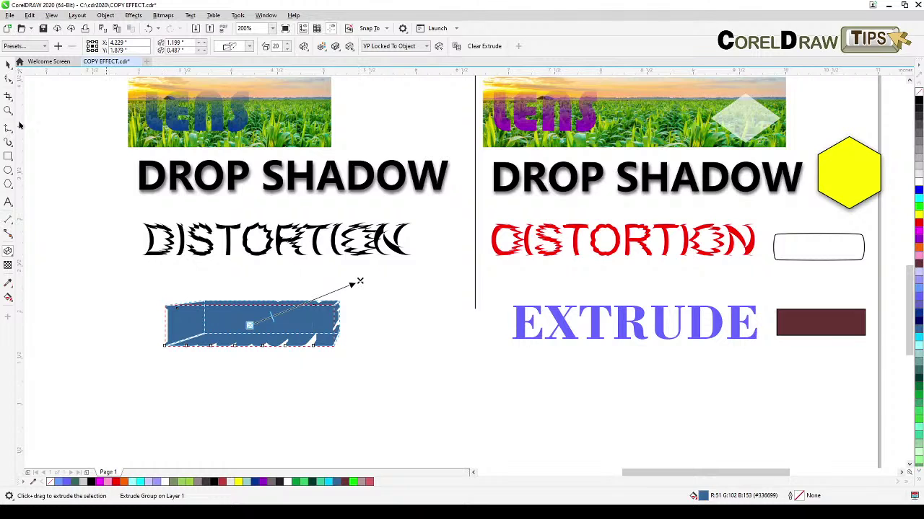
- Try a solid light pink colour of C 9, M 32, Y 9, K 0 for the blue EXTRUDE text's extrusion
left_click(321, 47)
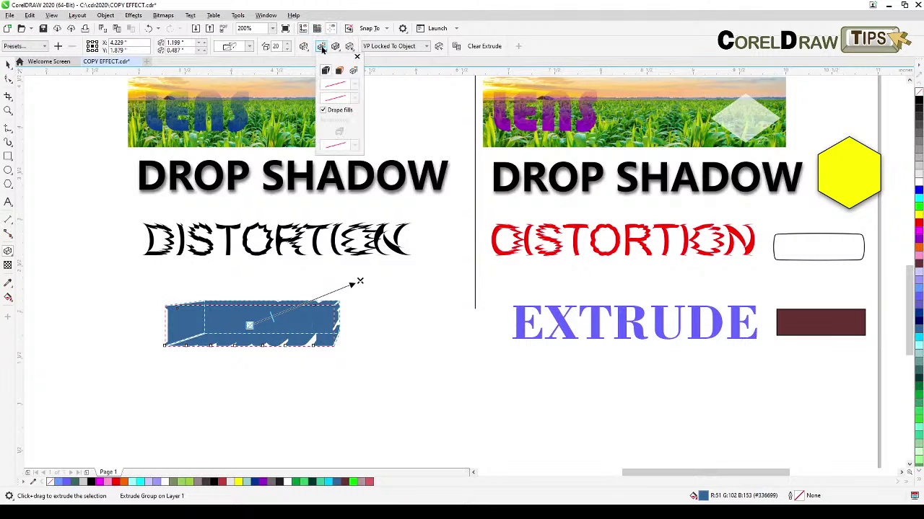
left_click(339, 70)
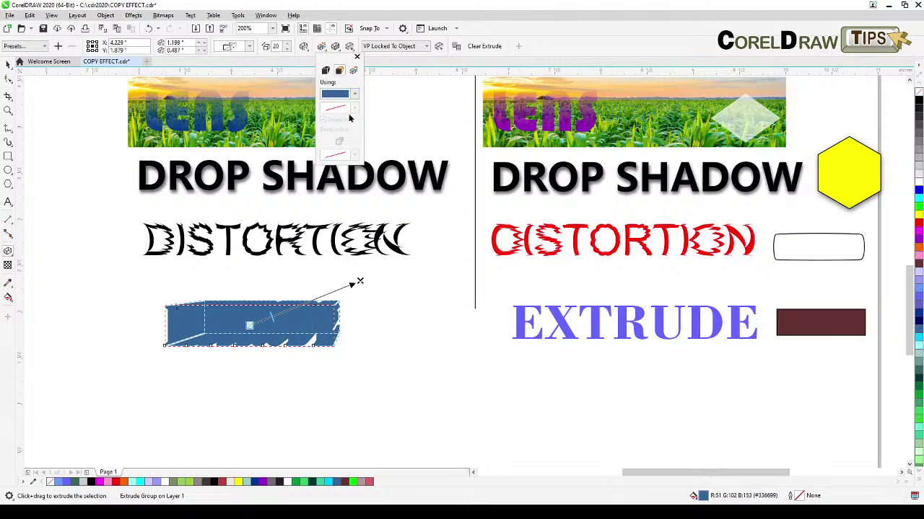
left_click(353, 96)
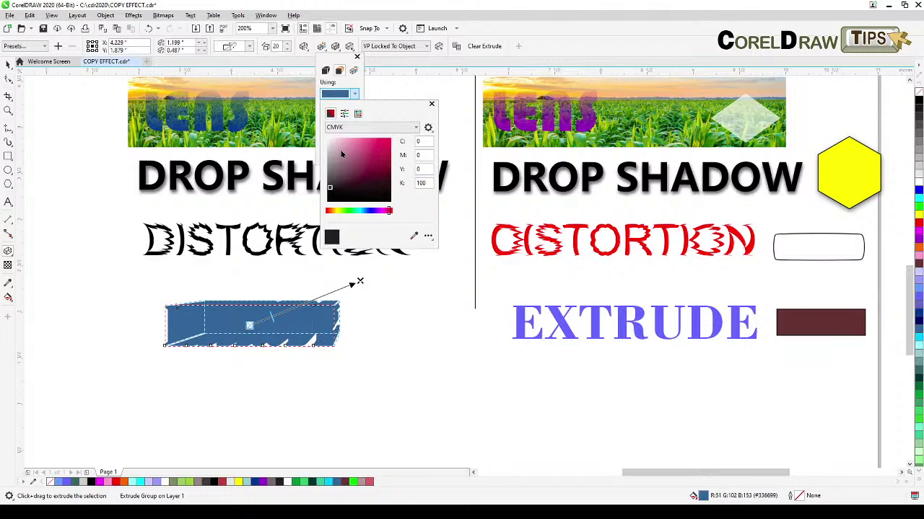
left_click(341, 149)
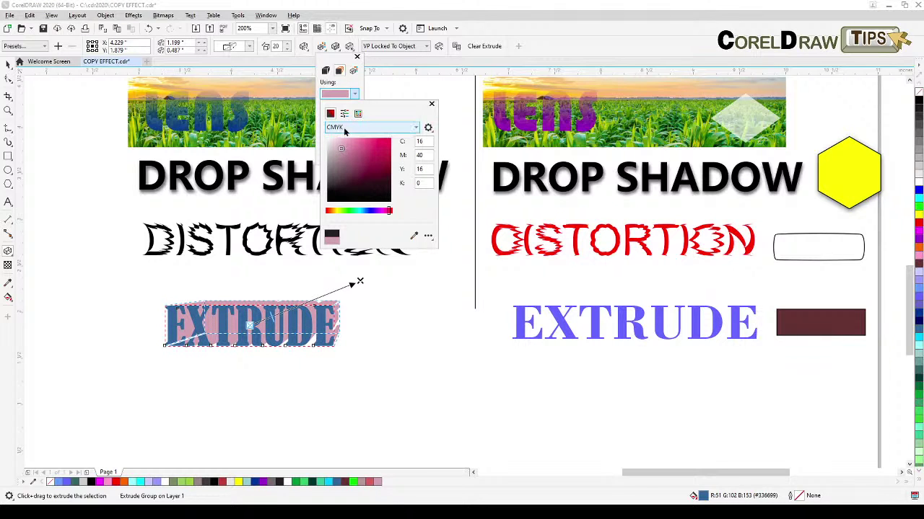
left_click(332, 157)
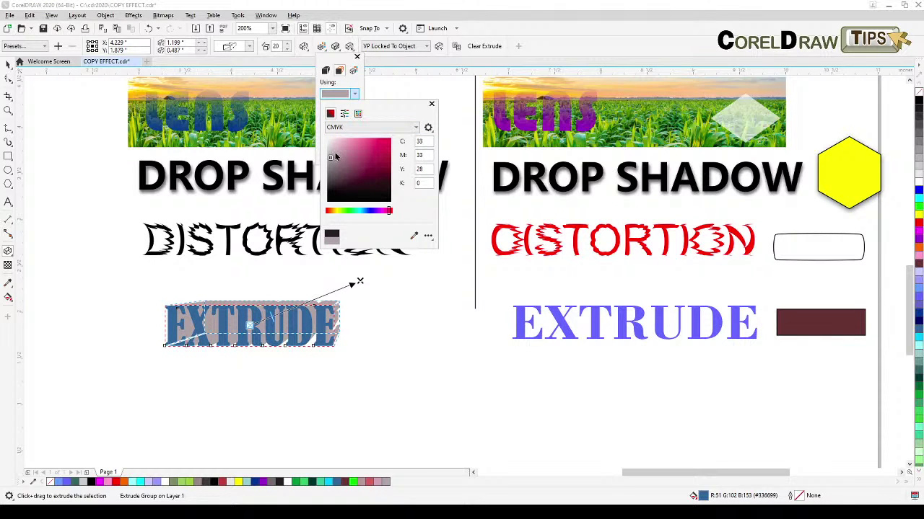
left_click(339, 145)
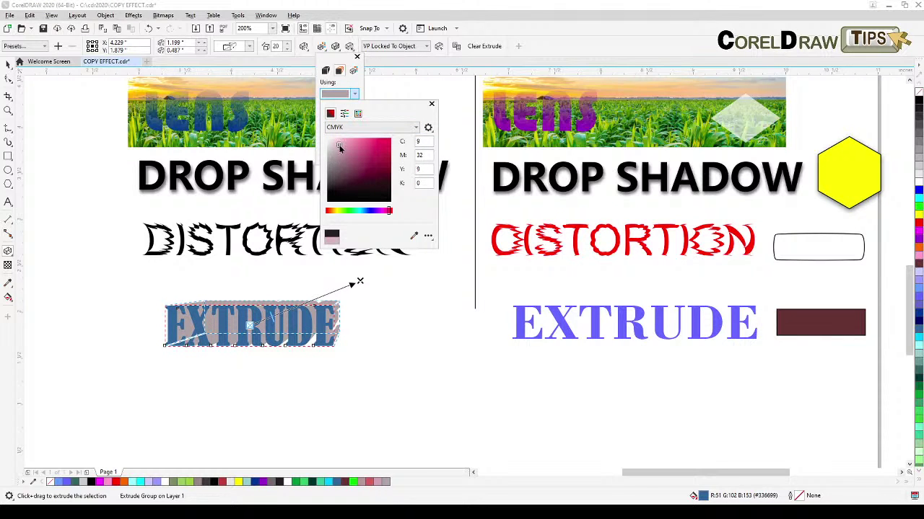
left_click(431, 106)
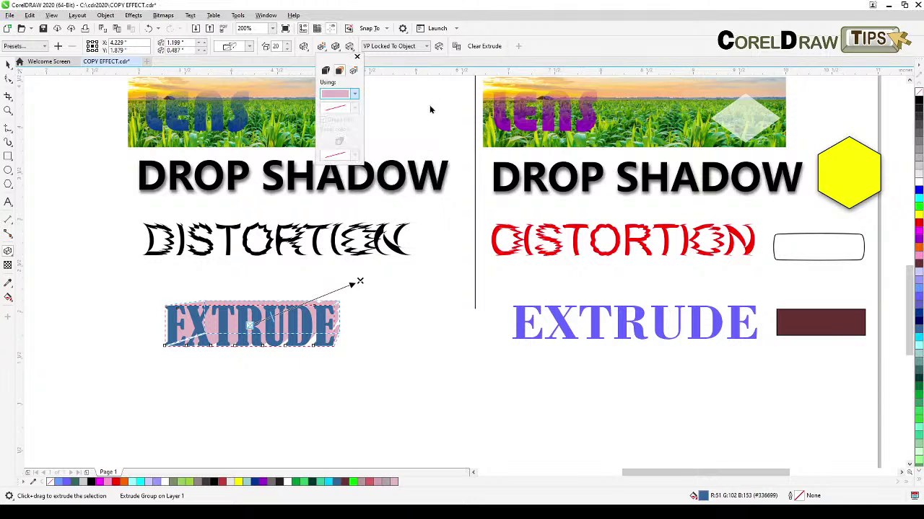
- Shade the blue EXTRUDE text's extrusion from blue to black, with the end colour C 75, M 68, Y 65, K 90
left_click(353, 72)
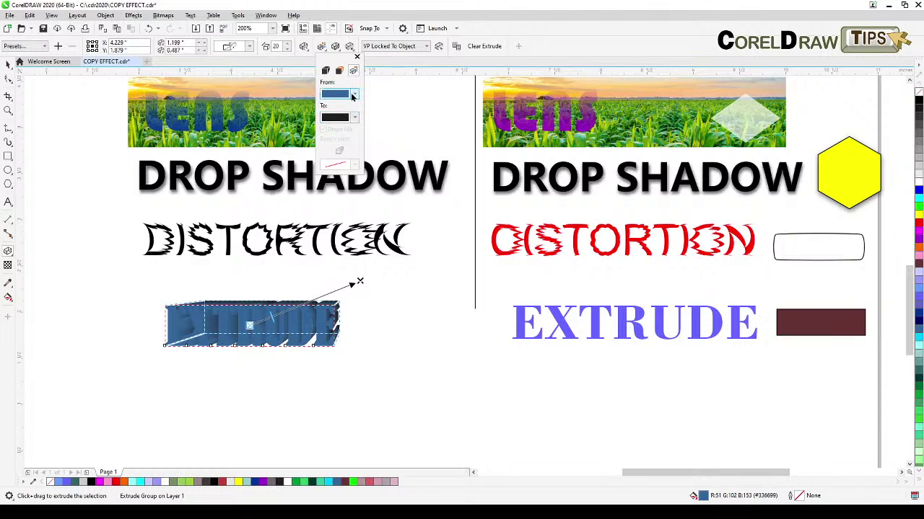
left_click(353, 95)
left_click(354, 95)
left_click(353, 117)
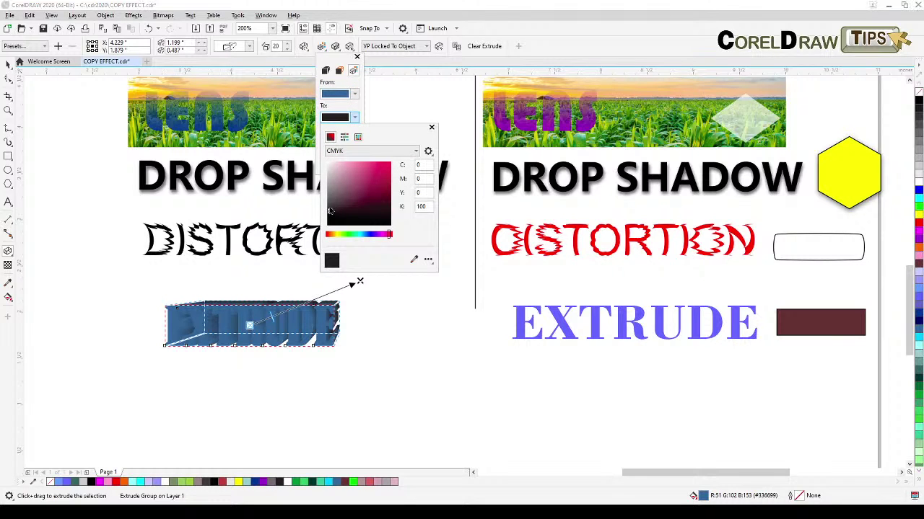
left_click_drag(329, 197, 326, 222)
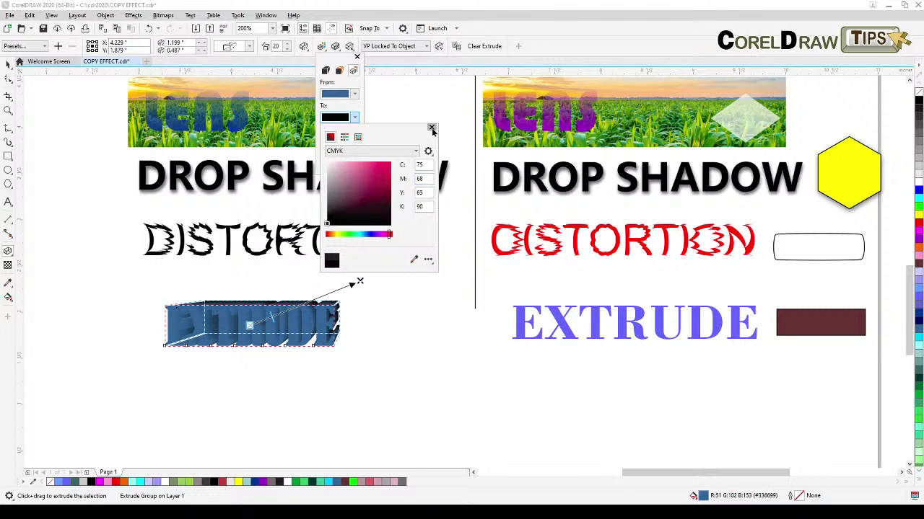
left_click(431, 128)
- Raise the extrusion's vanishing point to about 1.178", 1.315", then deselect the blue EXTRUDE text
left_click(360, 280)
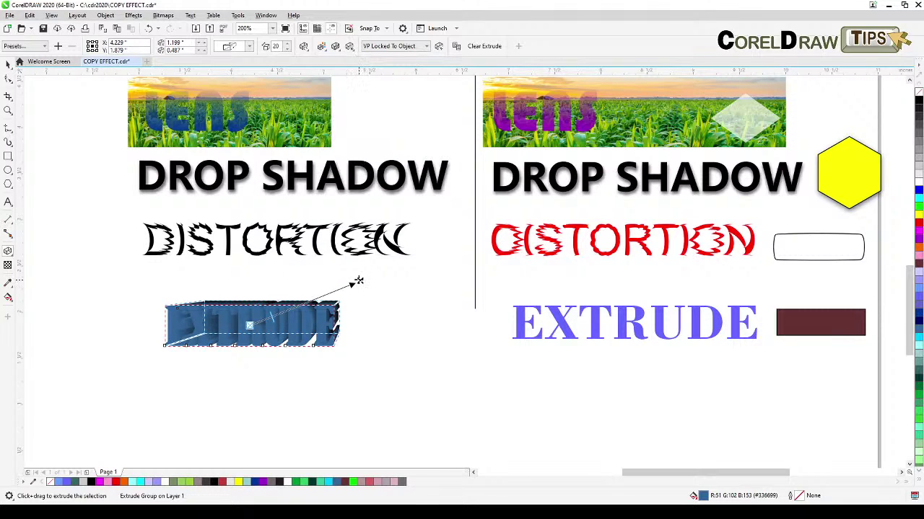
left_click_drag(358, 280, 355, 209)
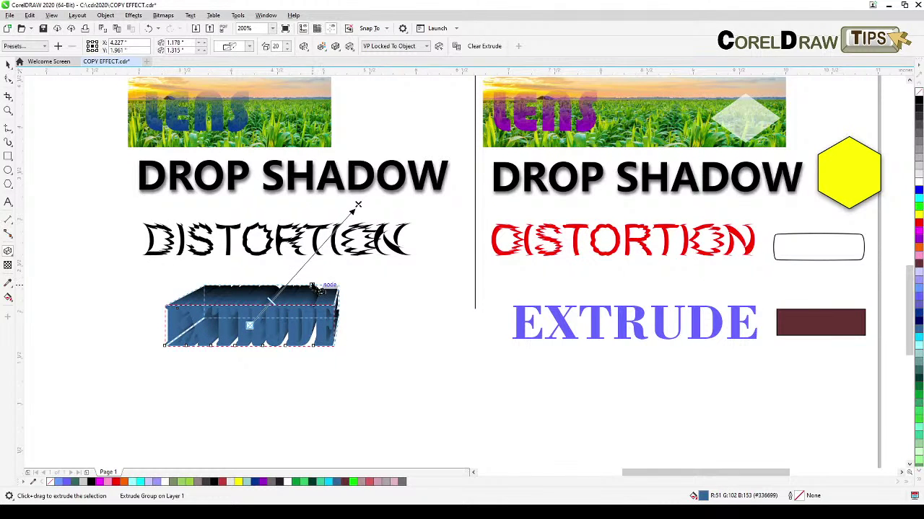
scroll(314, 302, "down", 1)
scroll(232, 269, "up", 1)
left_click_drag(270, 292, 204, 256)
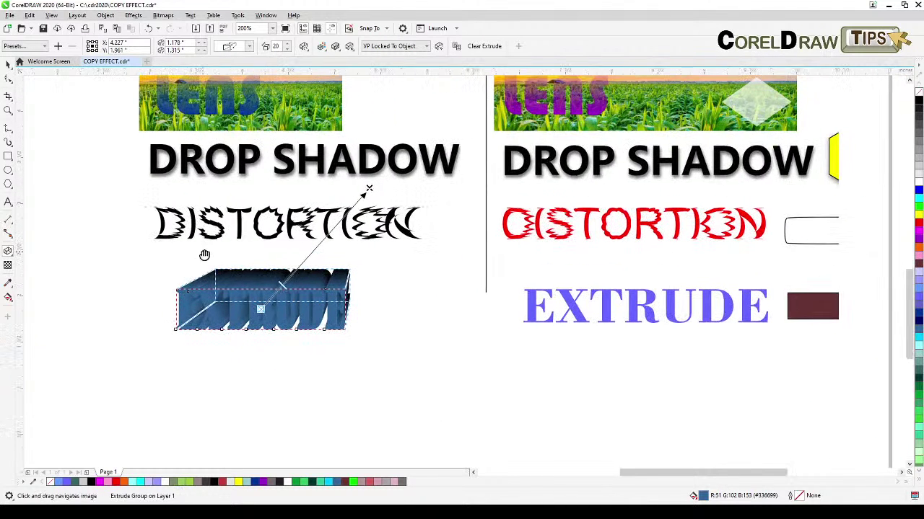
left_click(8, 64)
left_click(54, 276)
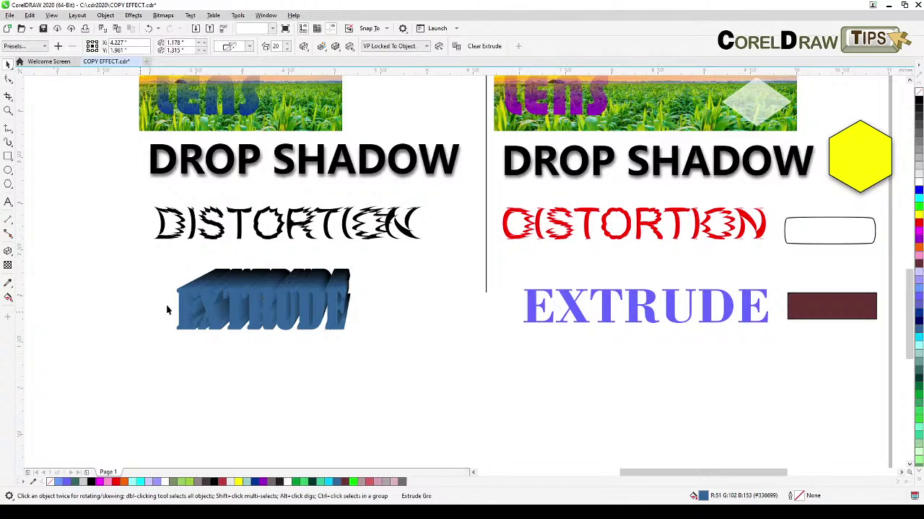
- Give the front face of the extruded blue EXTRUDE text a white outline
left_click(201, 309)
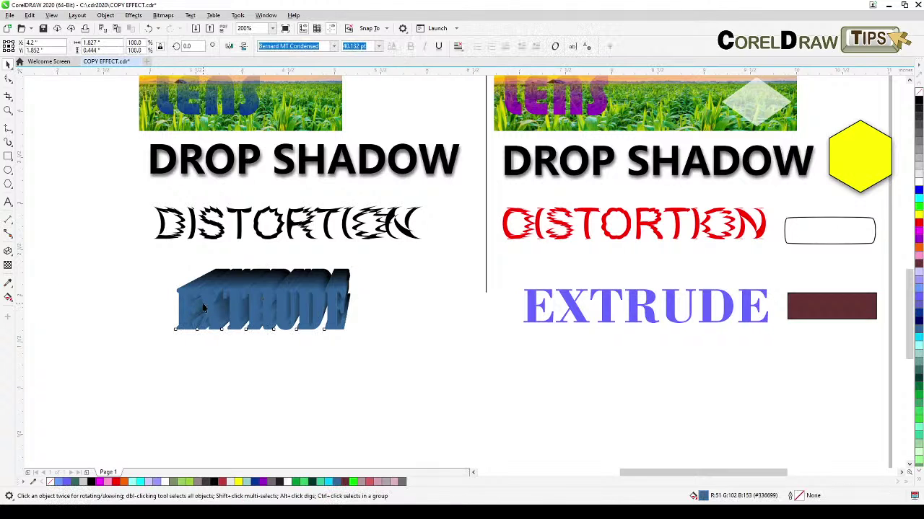
right_click(918, 182)
left_click(464, 344)
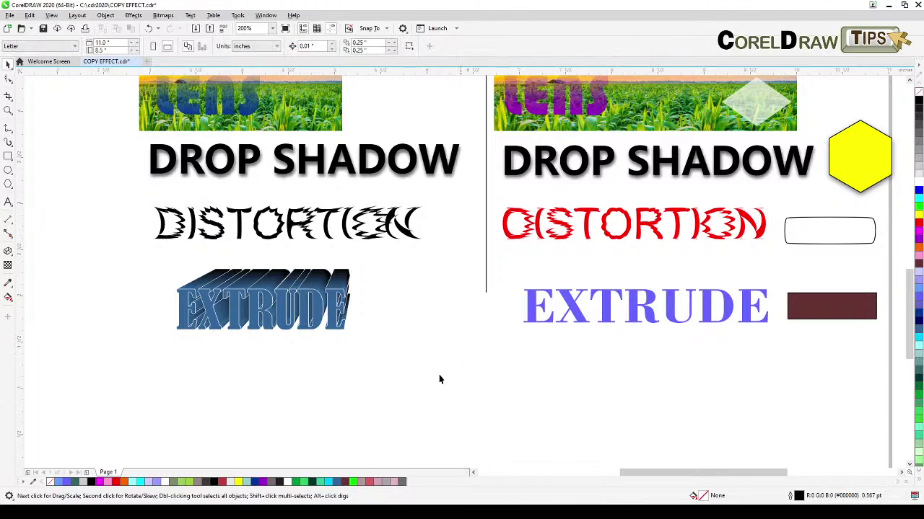
scroll(387, 349, "up", 1)
scroll(392, 337, "down", 1)
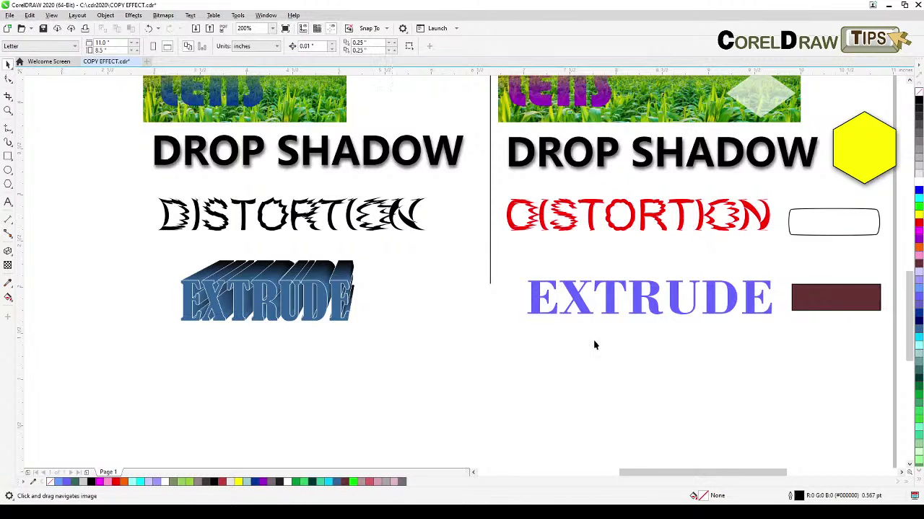
- Copy the extrude effect from the blue EXTRUDE text with the white outline to the flat violet EXTRUDE text
left_click(584, 306)
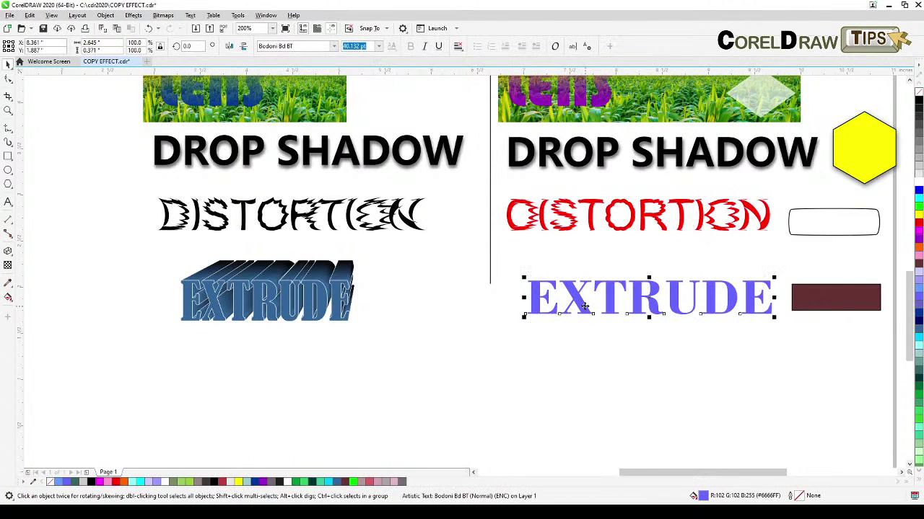
left_click(106, 16)
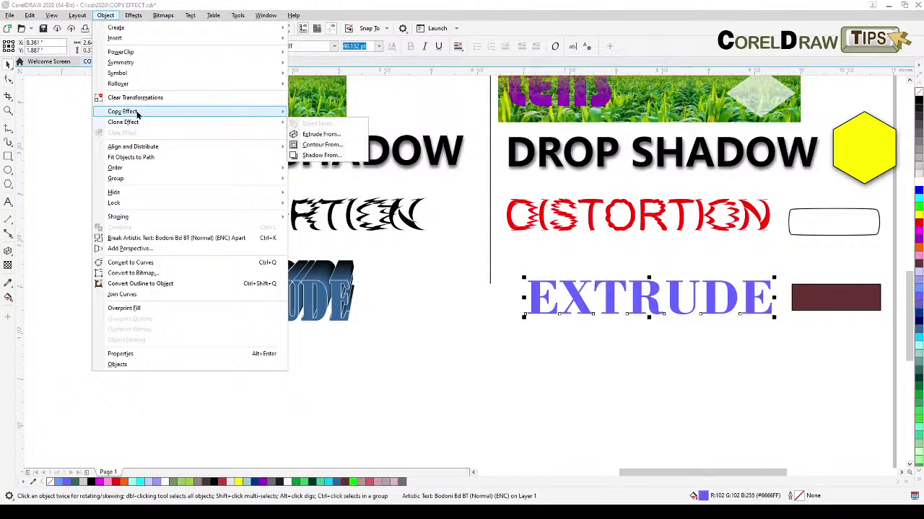
mouse_move(176, 116)
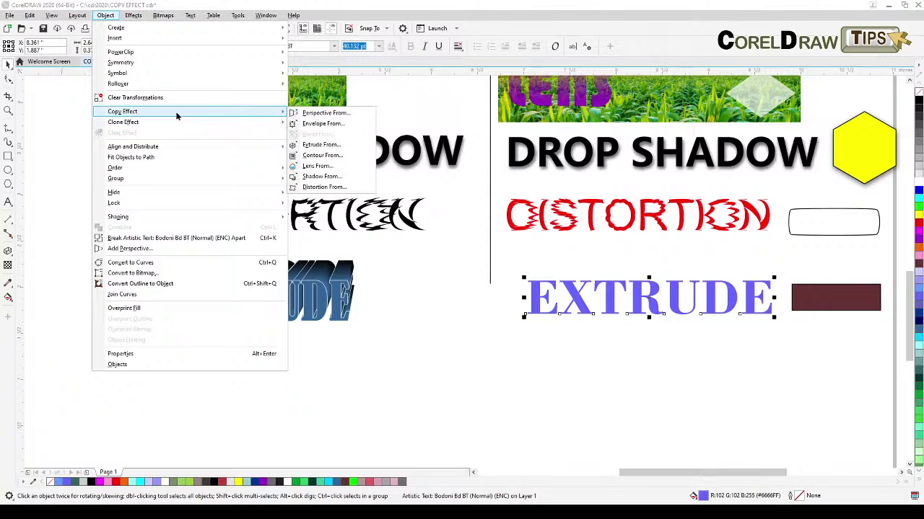
left_click(322, 145)
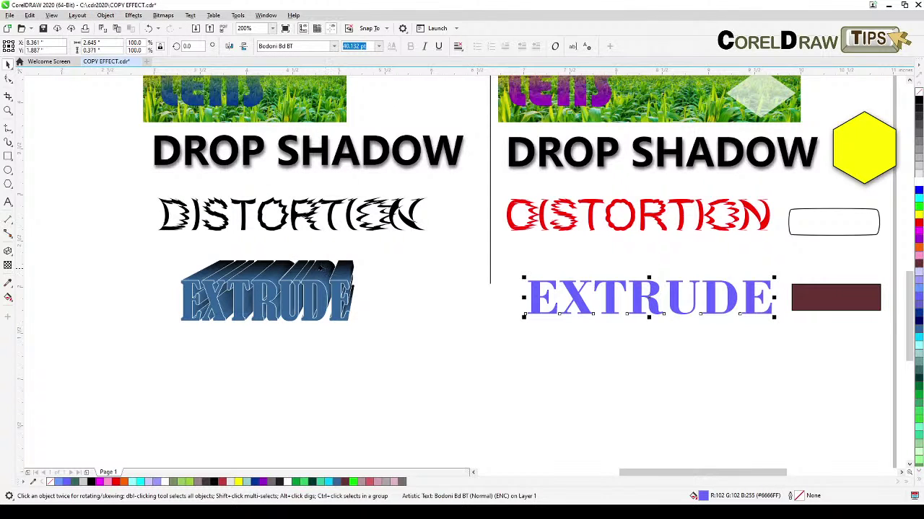
left_click(325, 270)
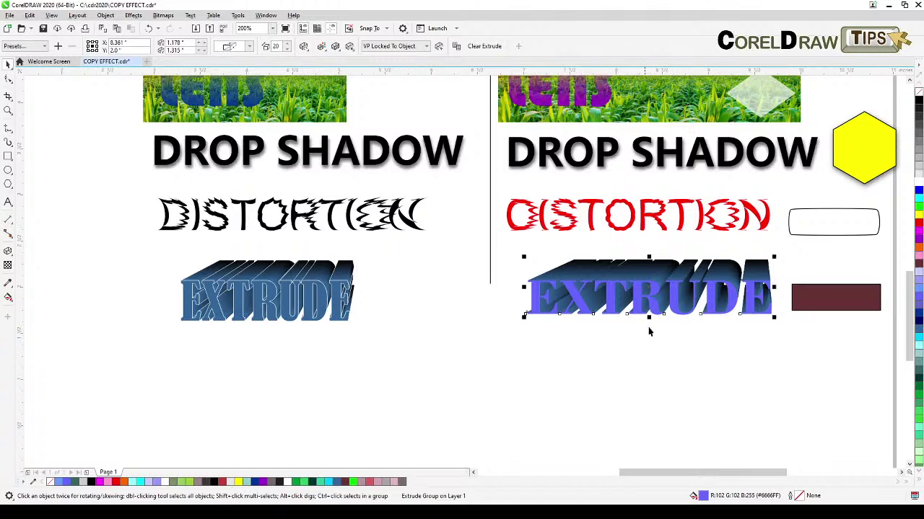
left_click(654, 362)
left_click(711, 276)
- Copy the same extrude effect from the white-outlined EXTRUDE text to the dark maroon rectangle, then deselect it
left_click(832, 295)
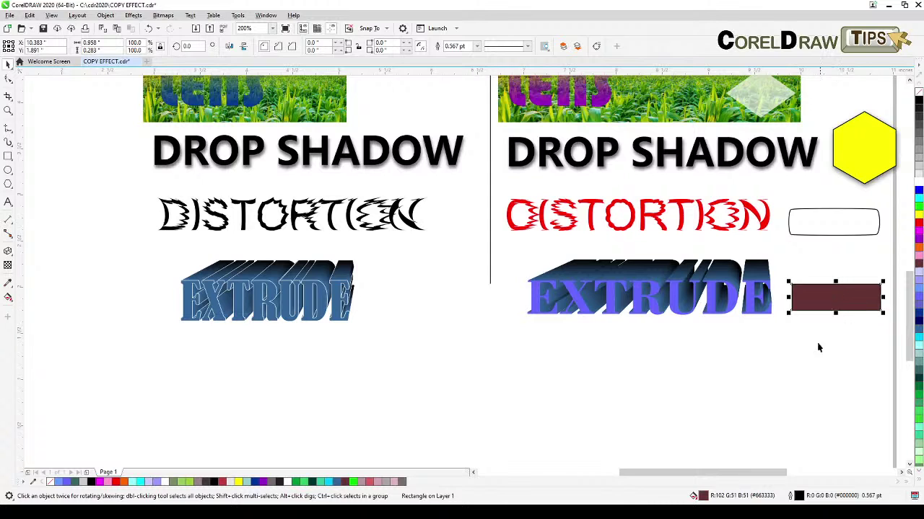
left_click(105, 15)
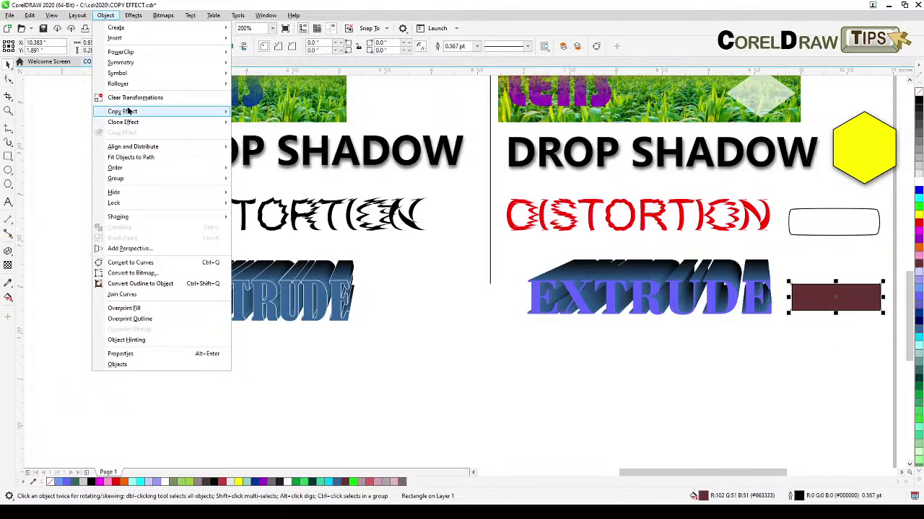
mouse_move(128, 111)
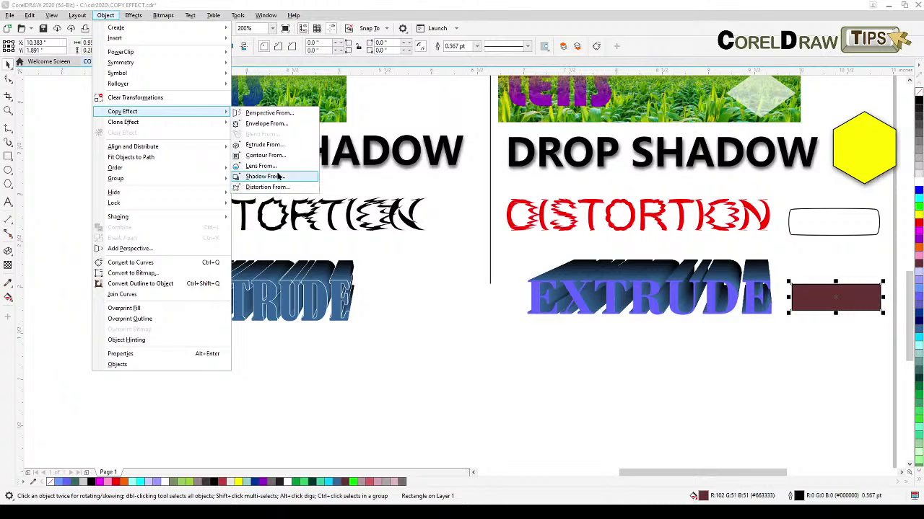
left_click(281, 145)
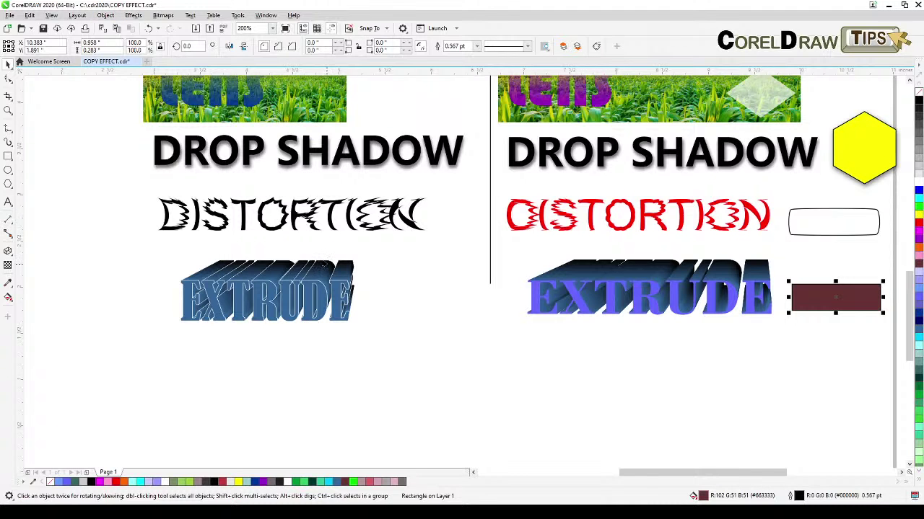
left_click(326, 267)
left_click(722, 398)
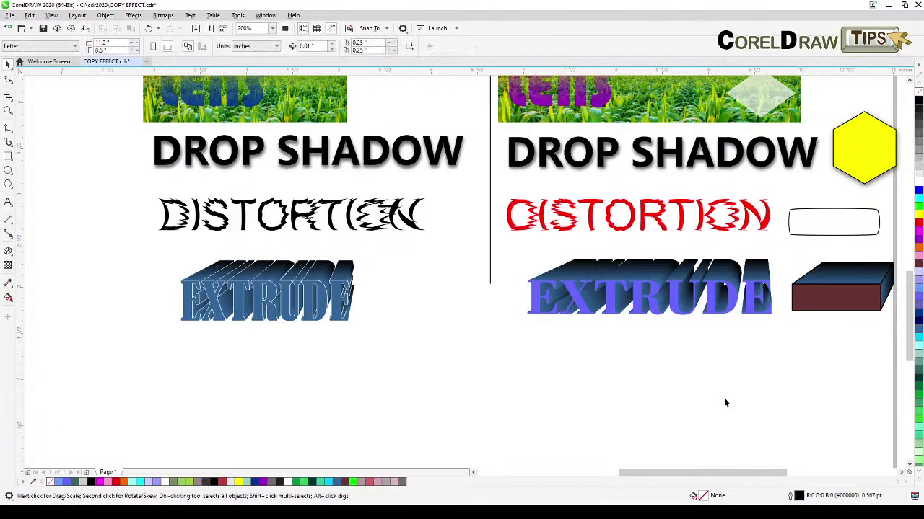
- Compare the original effect texts with the copied texts and shapes, from Perspective through Extrude, across the whole page
left_click_drag(723, 398, 610, 409)
scroll(610, 410, "down", 1)
left_click_drag(653, 266, 680, 305)
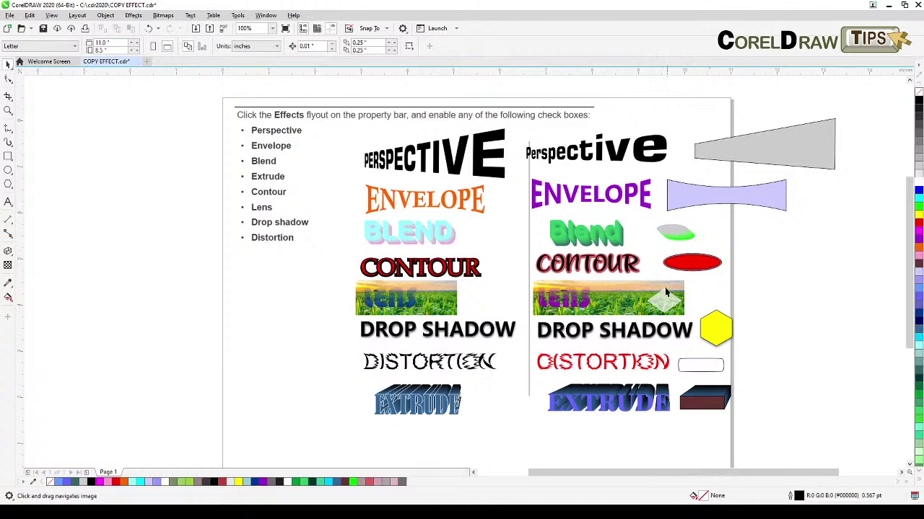
scroll(386, 281, "up", 1)
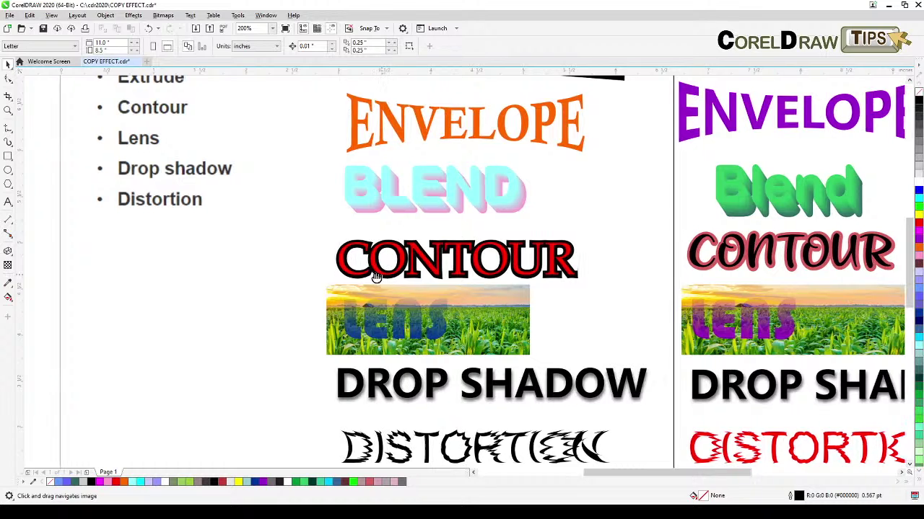
left_click_drag(397, 285, 315, 300)
scroll(368, 303, "down", 2)
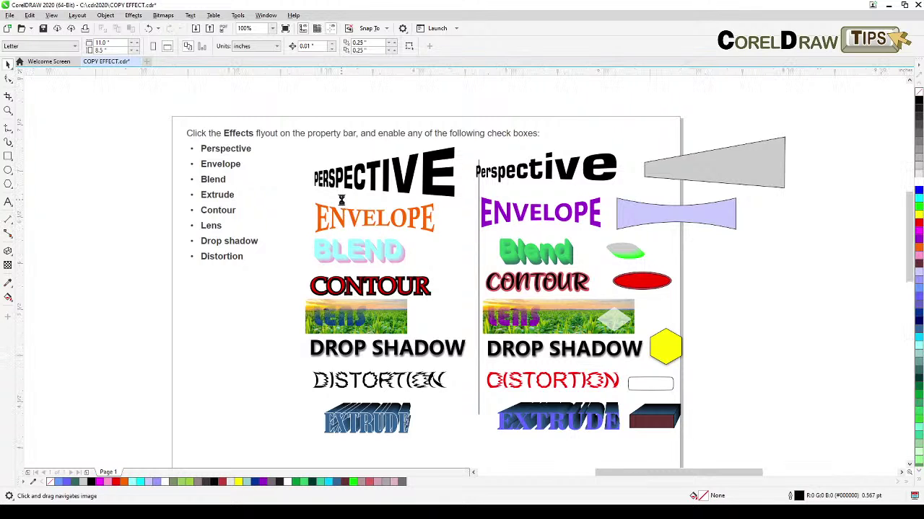
scroll(342, 206, "up", 2)
left_click_drag(345, 230, 354, 221)
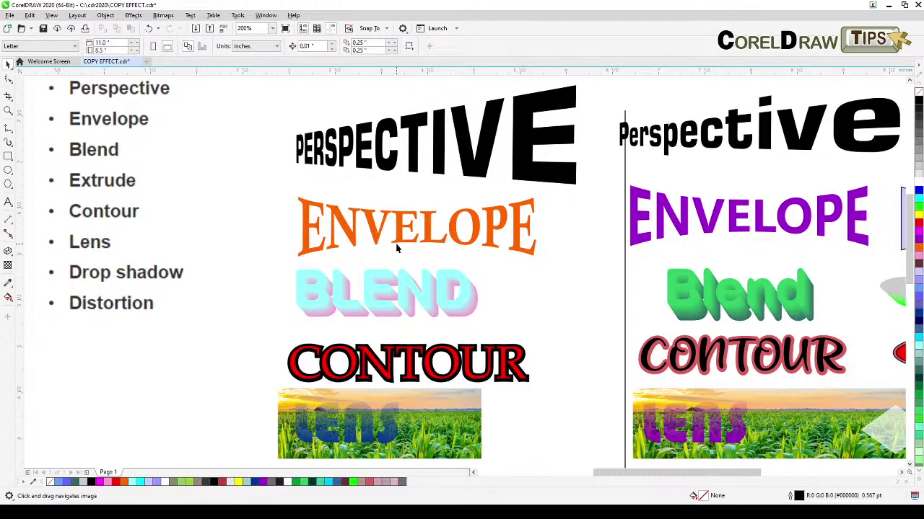
scroll(396, 248, "down", 2)
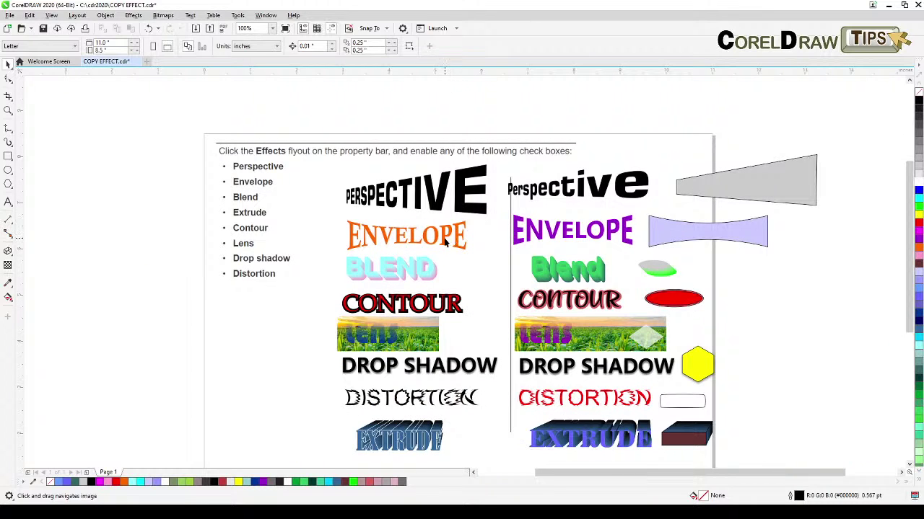
scroll(445, 243, "up", 2)
left_click_drag(457, 214, 446, 238)
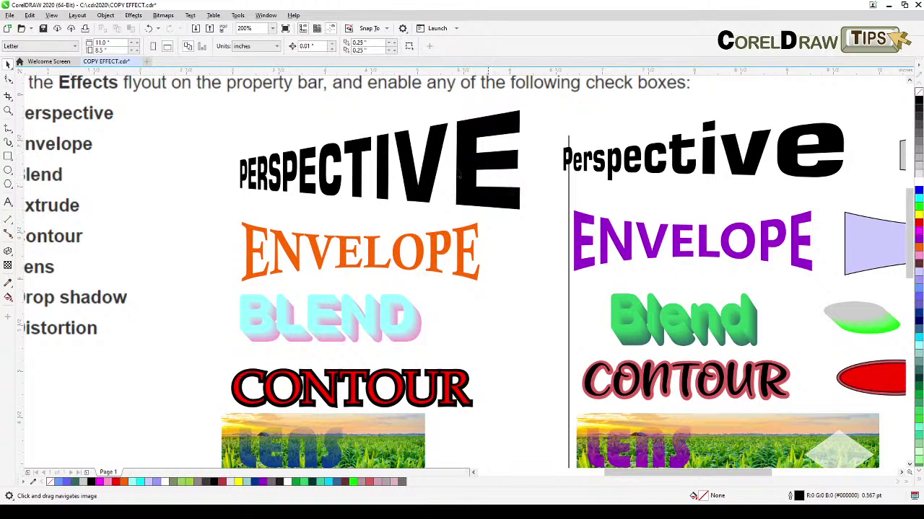
scroll(589, 275, "down", 3)
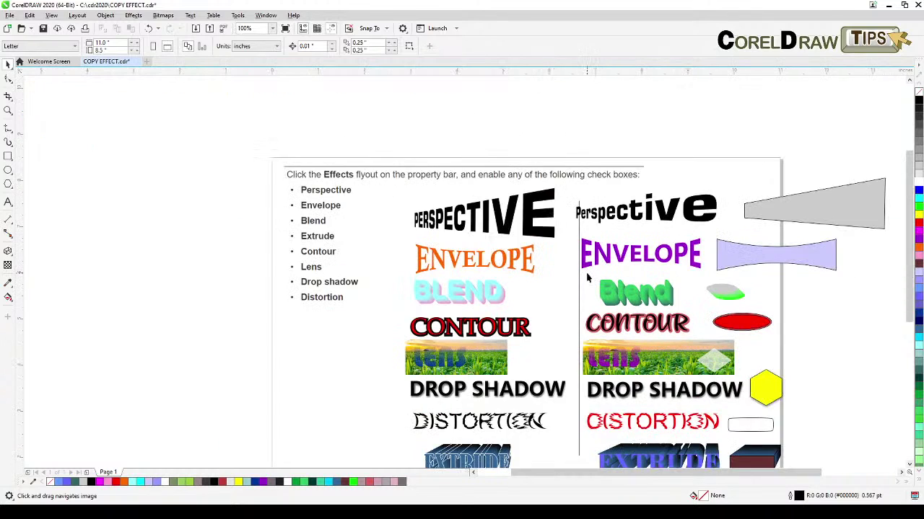
scroll(574, 297, "up", 3)
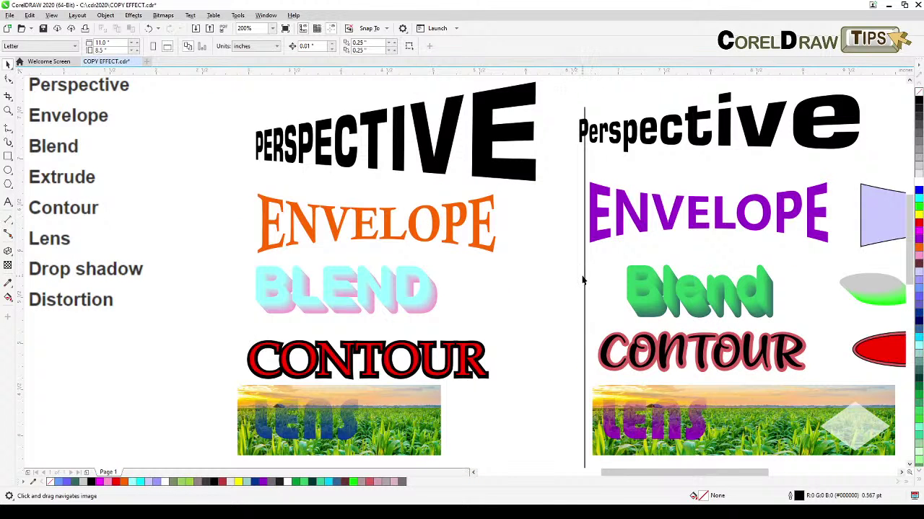
scroll(581, 279, "down", 2)
left_click_drag(599, 280, 467, 254)
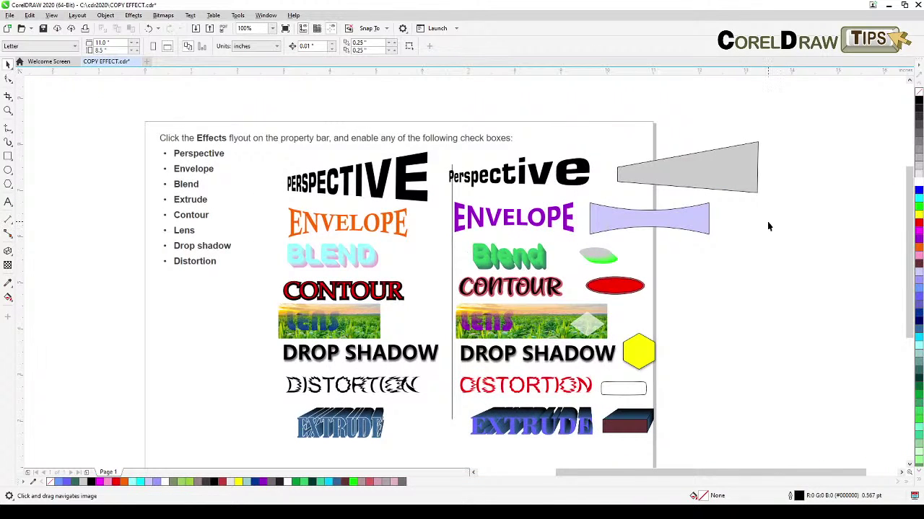